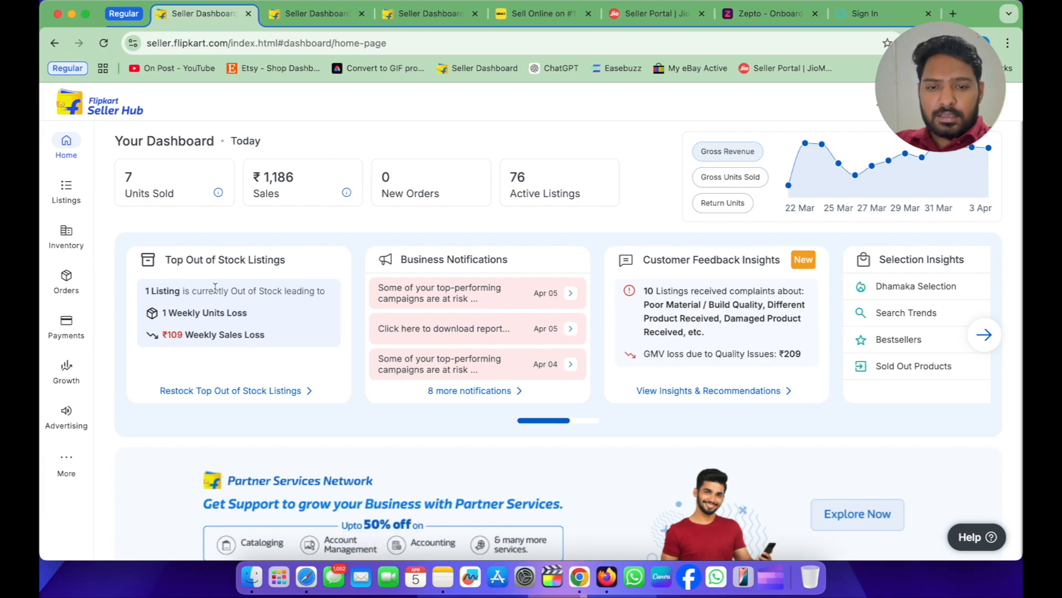
pyautogui.click(352, 166)
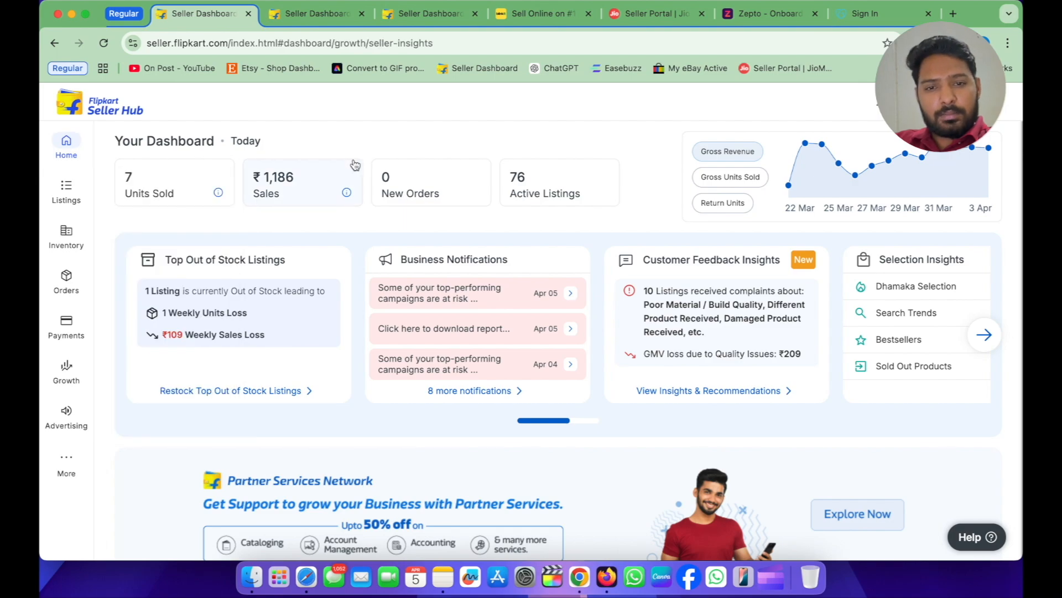
pyautogui.click(67, 148)
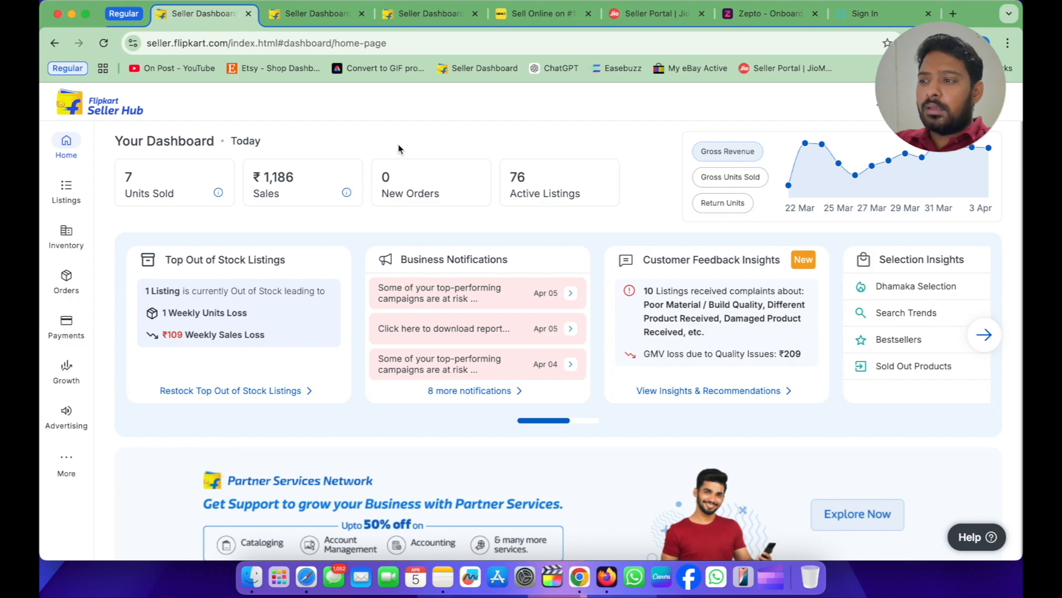
# Step: Open the page for adding new listings
pyautogui.moveTo(66, 191)
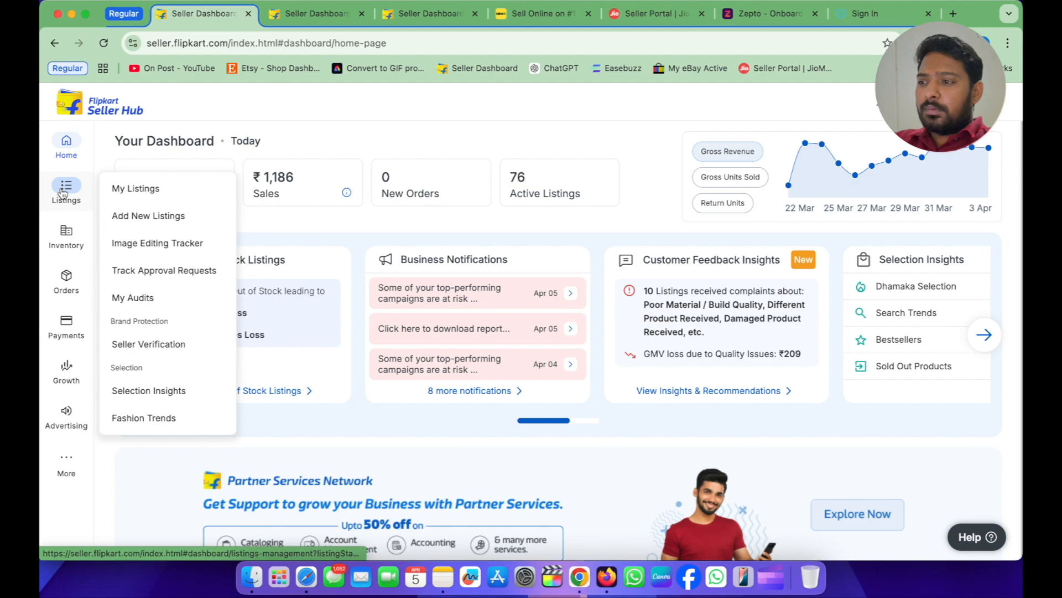
pyautogui.click(183, 216)
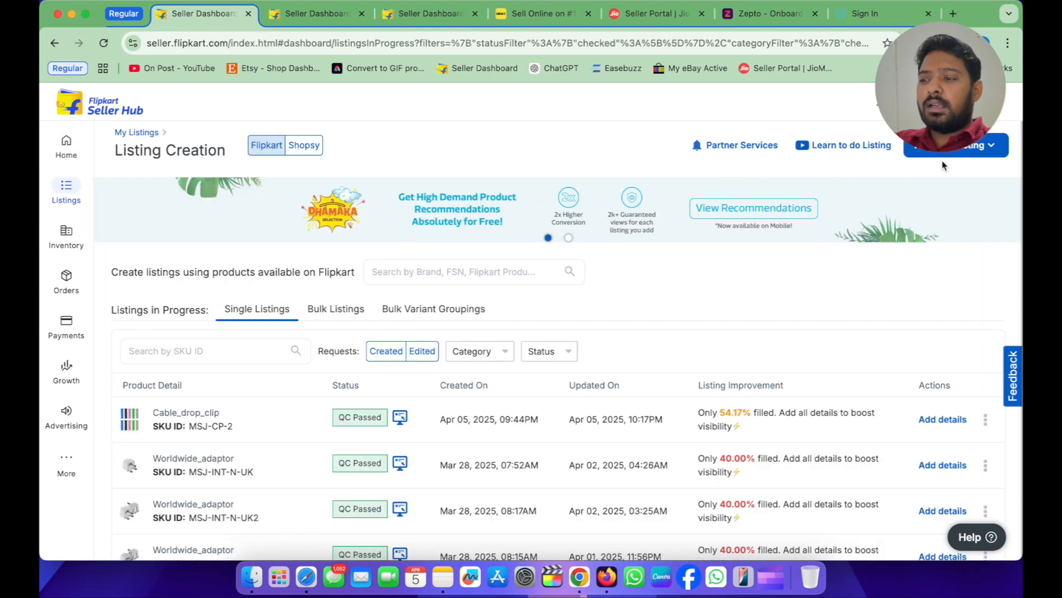
# Step: Compare the listings in progress on Shopsy and Flipkart, finishing with the Flipkart view
pyautogui.click(299, 150)
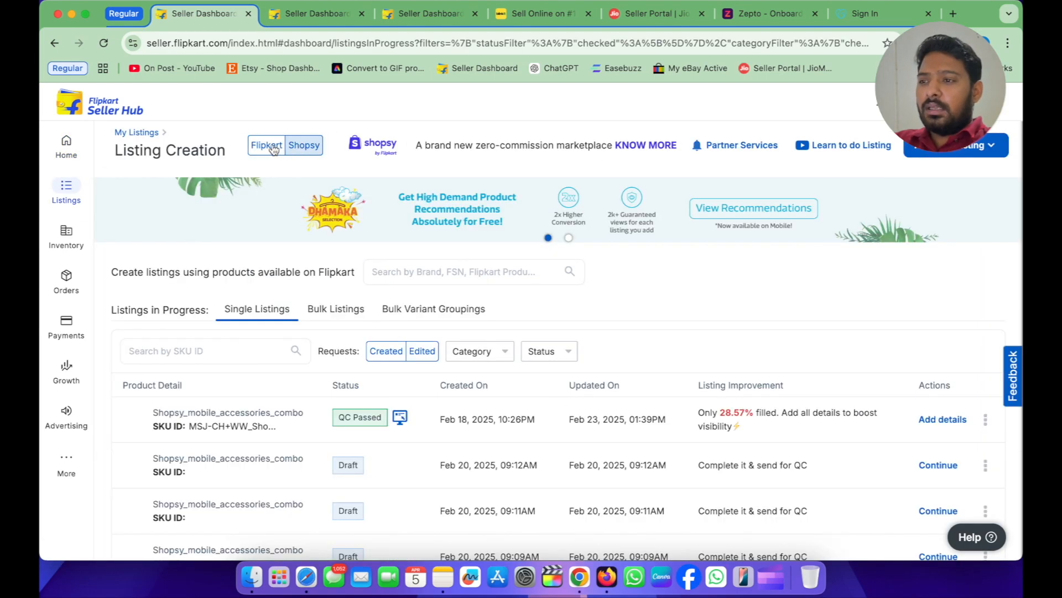
pyautogui.click(271, 147)
pyautogui.click(313, 149)
pyautogui.click(270, 146)
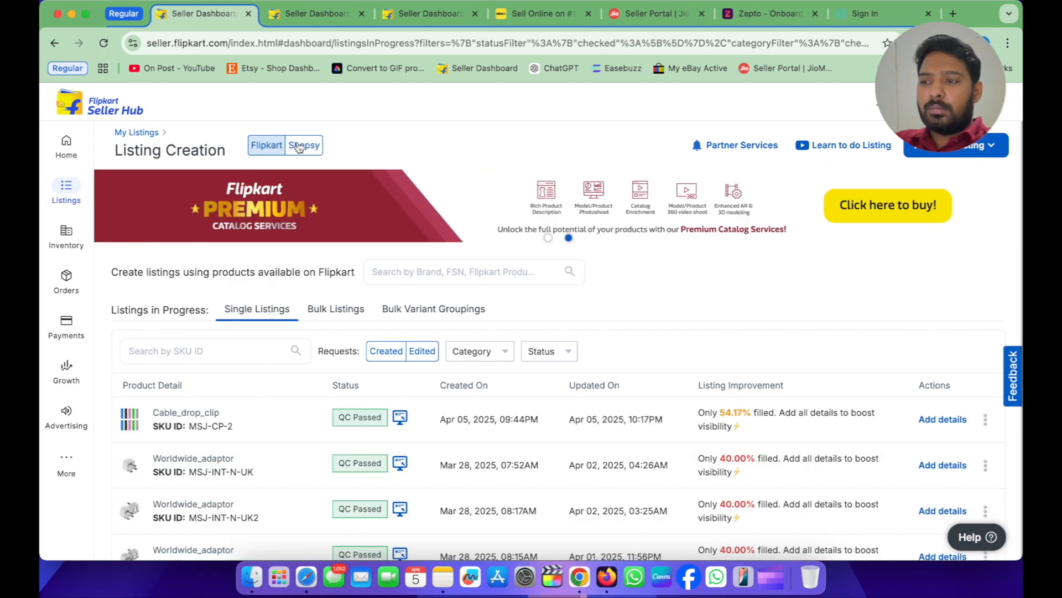
pyautogui.click(299, 145)
pyautogui.click(267, 145)
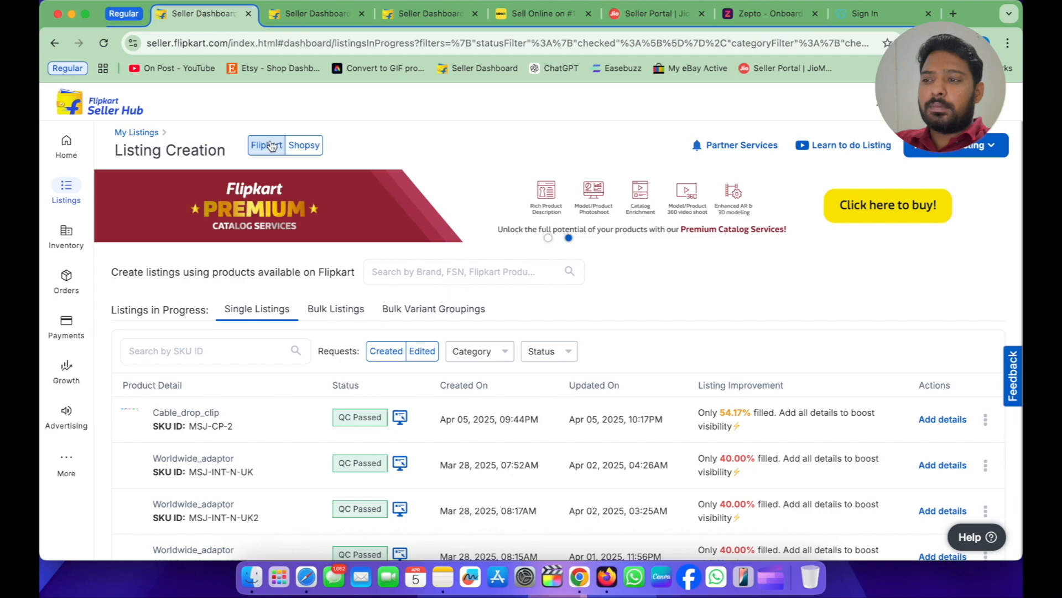
# Step: Start a new single listing for the Flipkart marketplace and look through the available product verticals
pyautogui.click(956, 155)
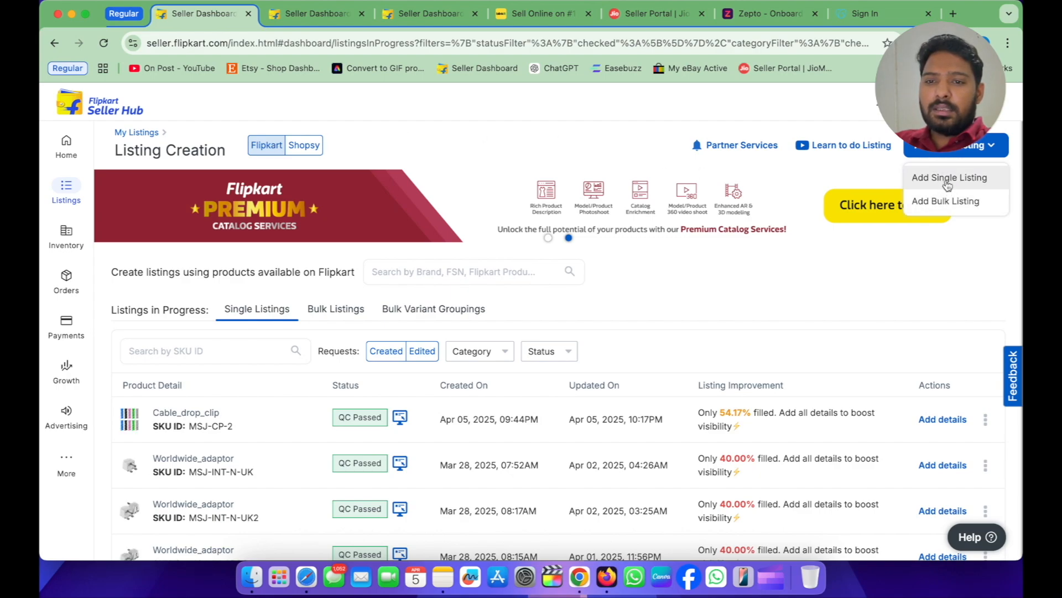
pyautogui.click(947, 178)
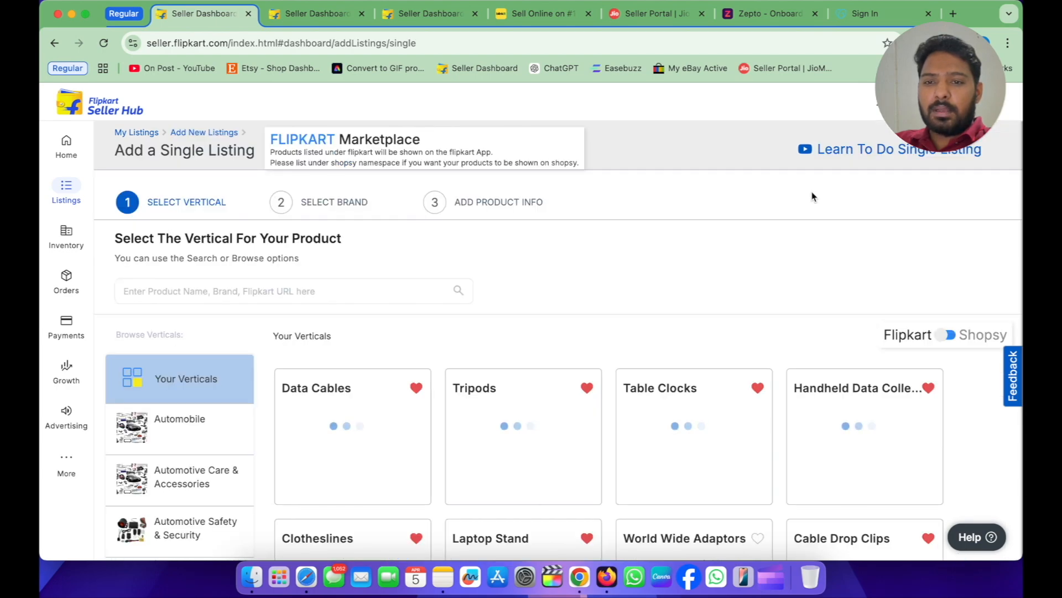
pyautogui.scroll(-8, 526, 263)
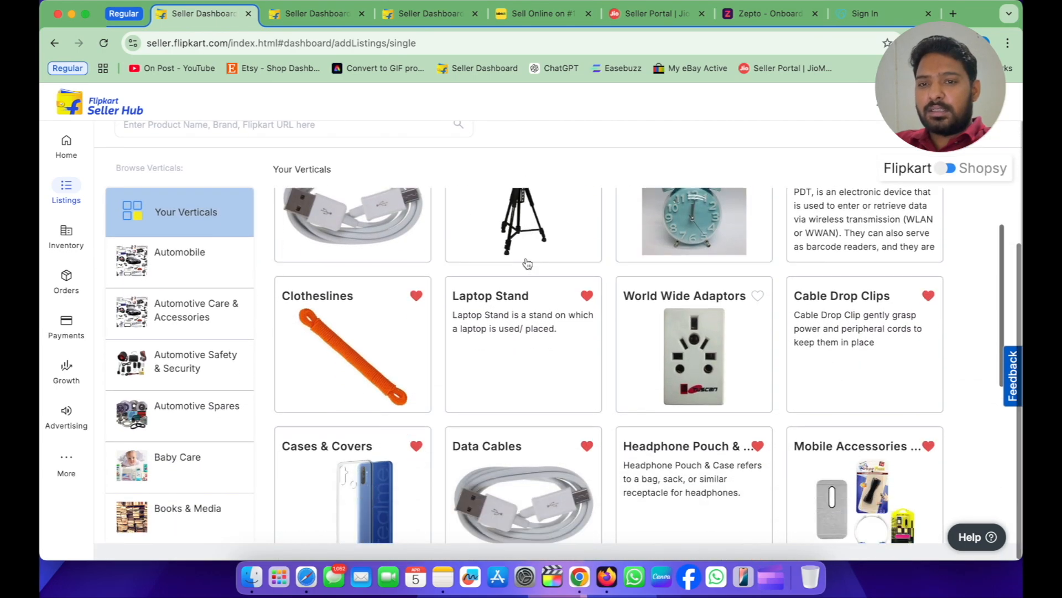
pyautogui.scroll(6, 527, 264)
pyautogui.scroll(4, 279, 165)
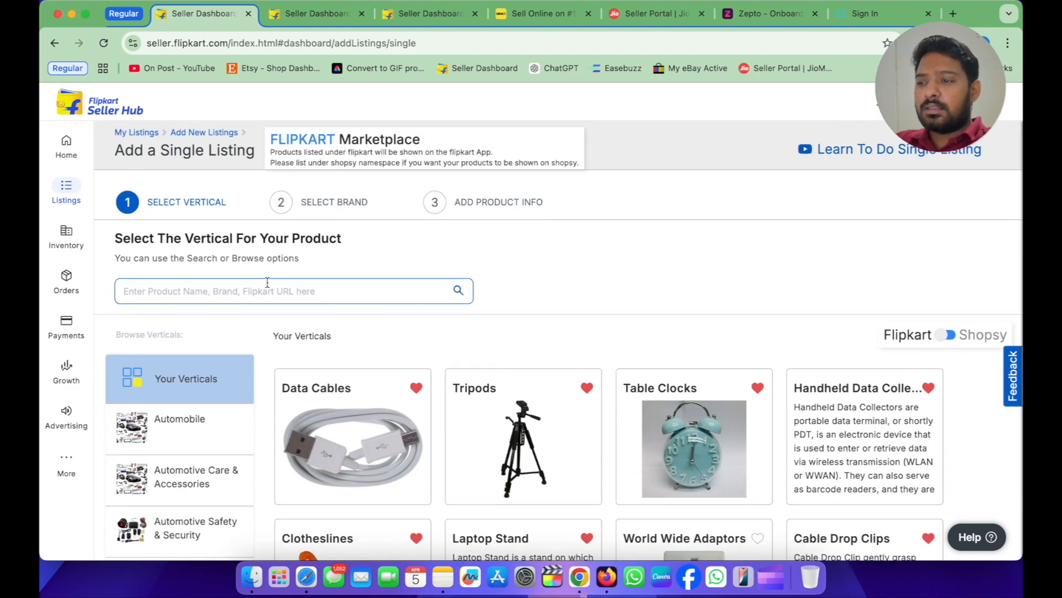
# Step: Search for "MOBILE COVER" and select the vertical Mobile, Tablets and Accessories / Mobile & Tablet Accessories / Cases & Covers for the listing
pyautogui.click(267, 283)
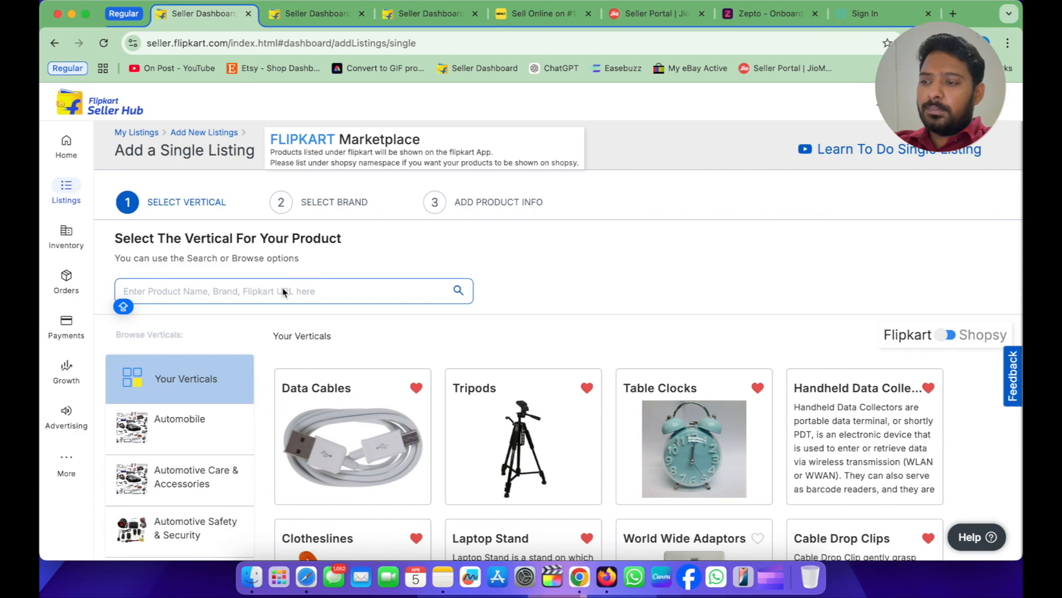
pyautogui.write('MOV')
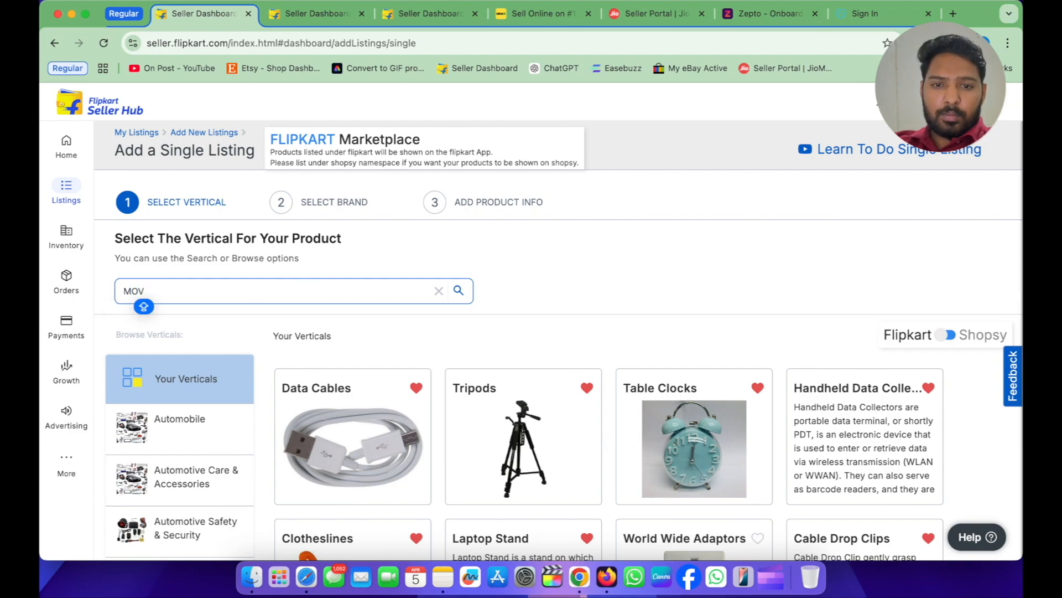
pyautogui.press('BackSpace')
pyautogui.write('BILE ')
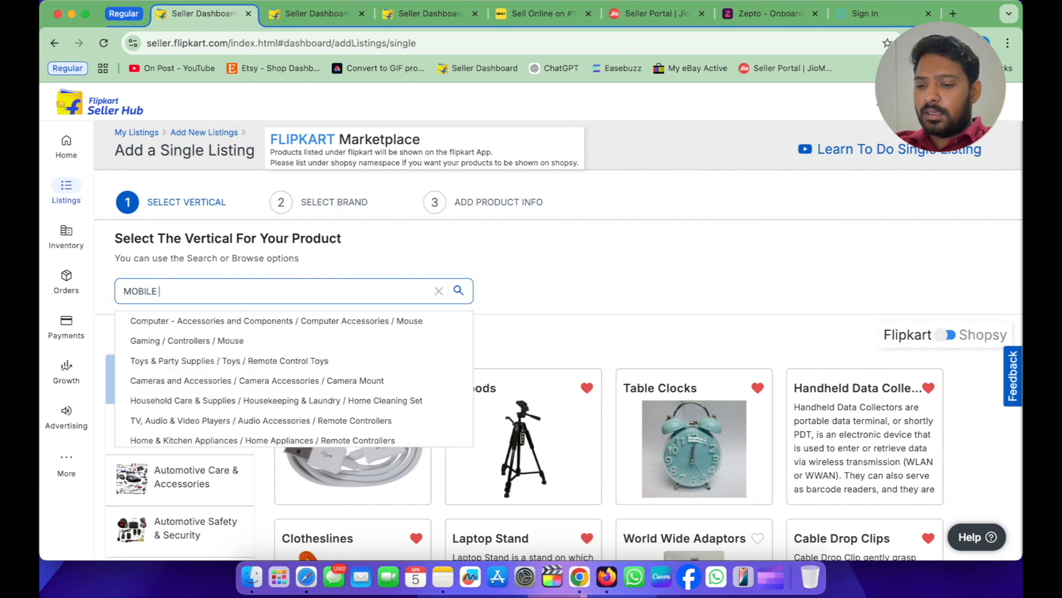
pyautogui.write('COVER')
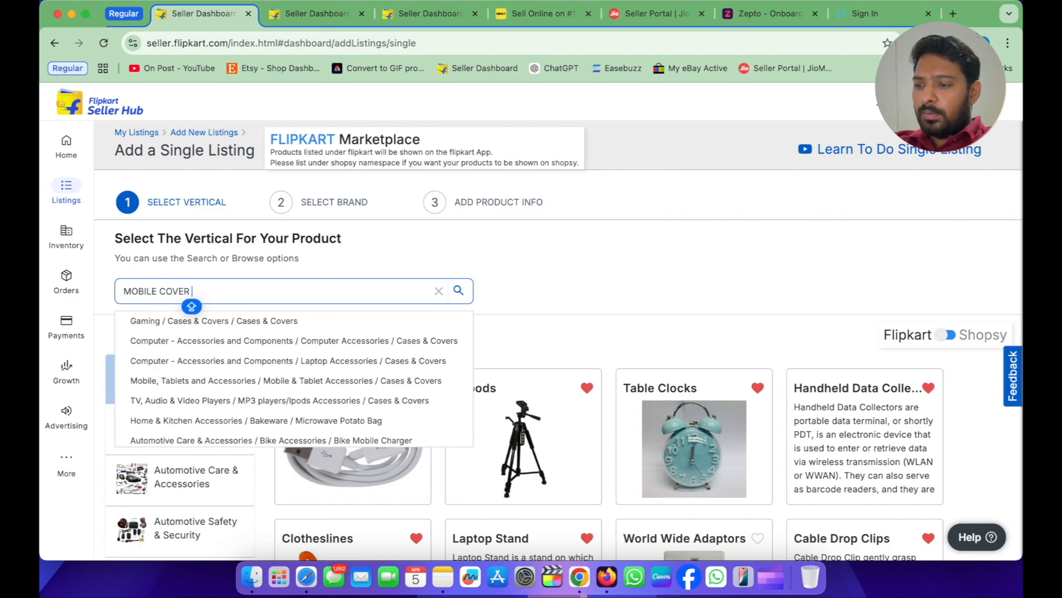
pyautogui.click(291, 381)
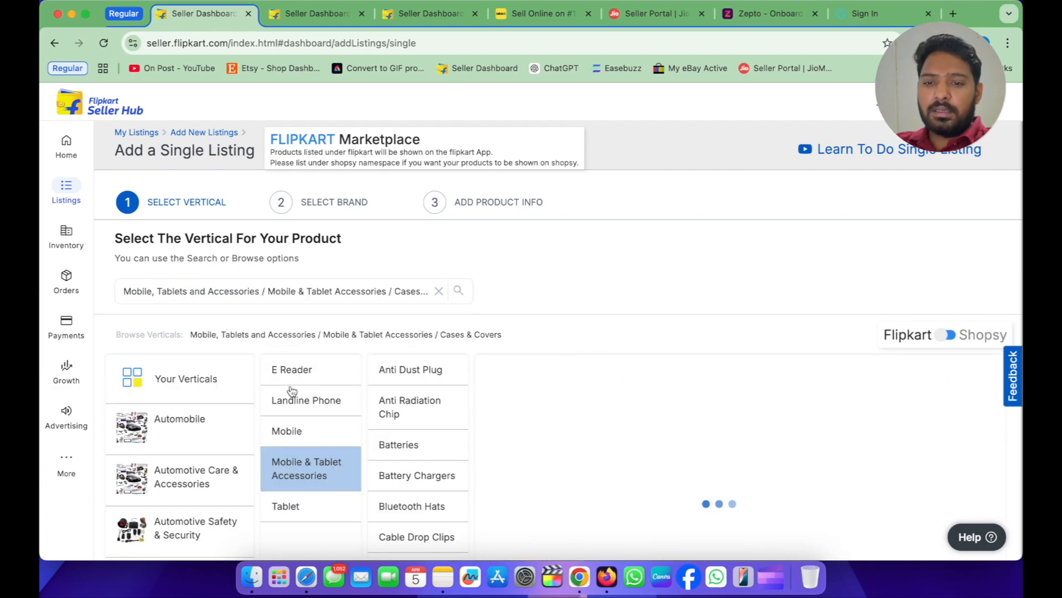
pyautogui.click(913, 371)
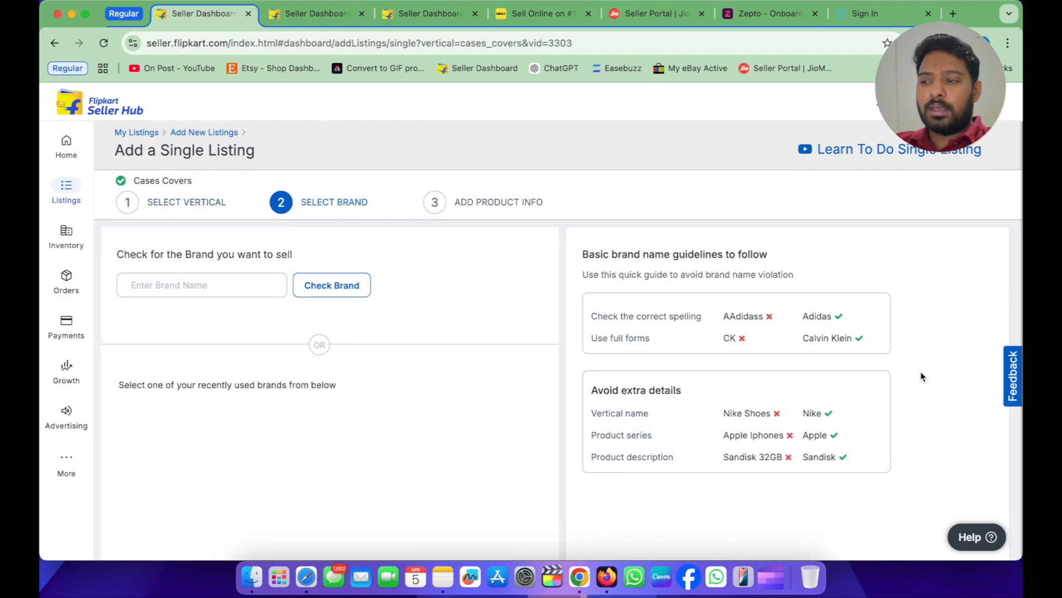
# Step: Check the brand MSUNJAY for selling approval and create a new listing under it
pyautogui.click(266, 286)
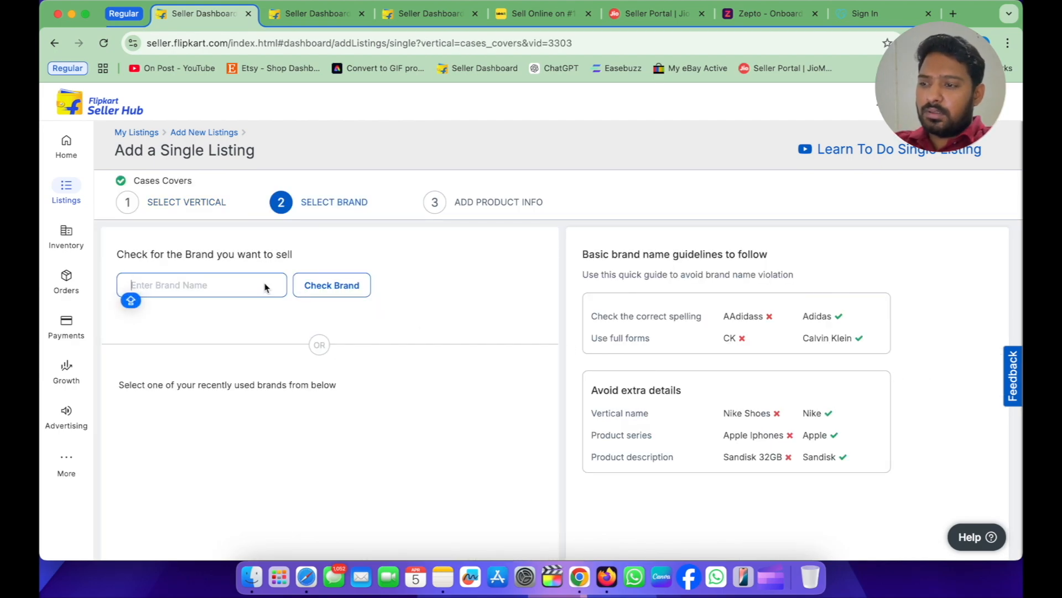
pyautogui.write('MSUNJAY')
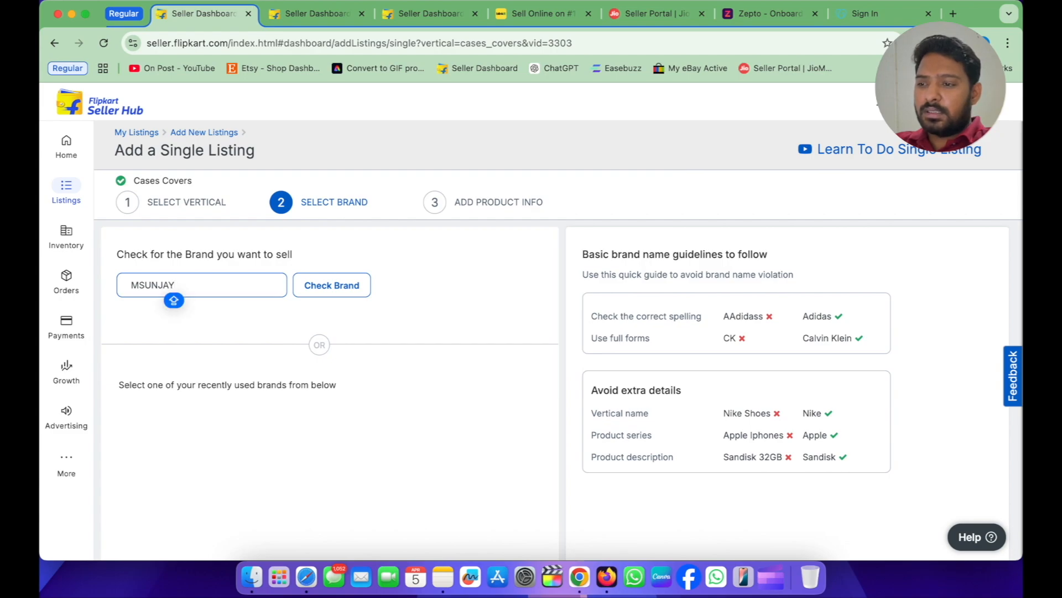
pyautogui.click(329, 289)
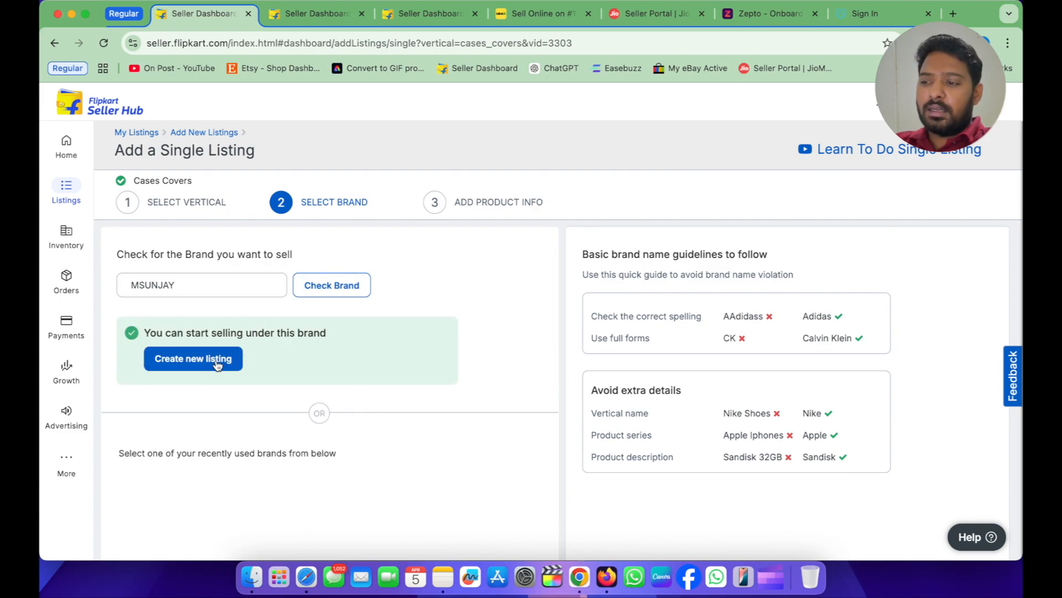
pyautogui.tripleClick(161, 333)
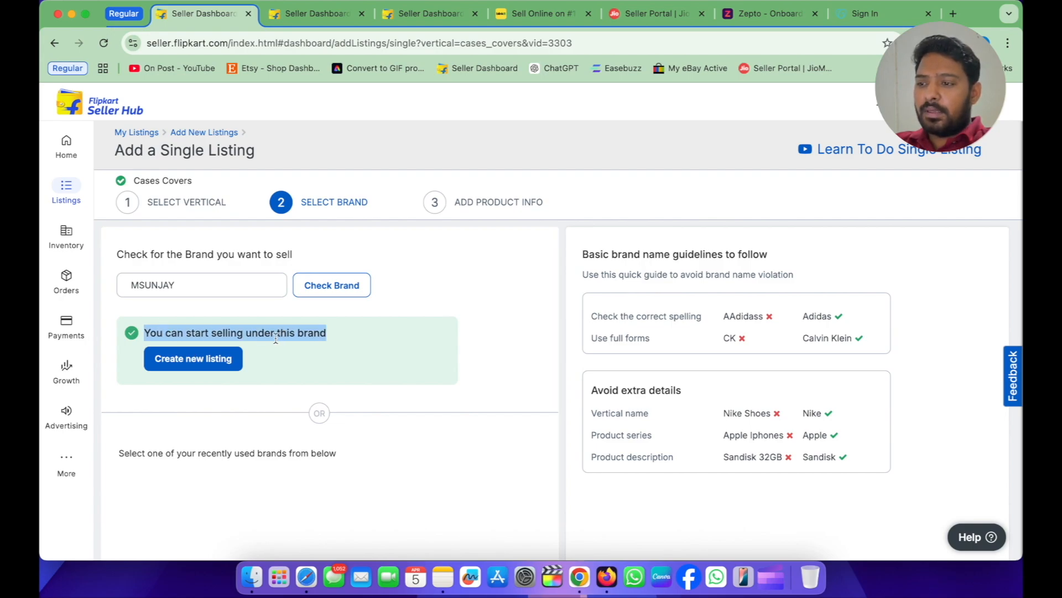
pyautogui.click(226, 360)
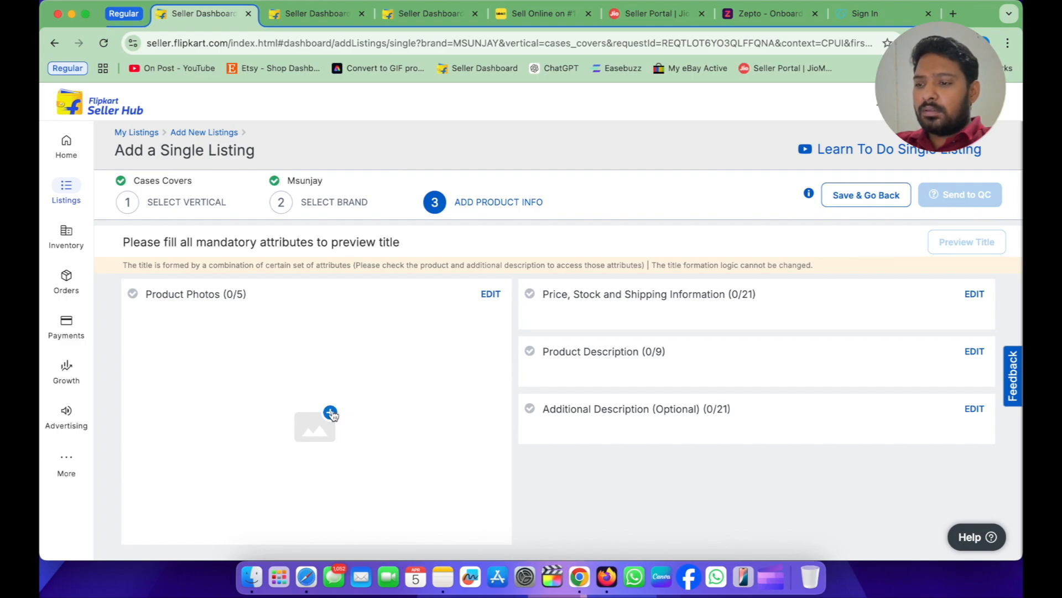
# Step: Upload 1.jpg from the IP-16 B folder as the Front View product photo
pyautogui.click(330, 413)
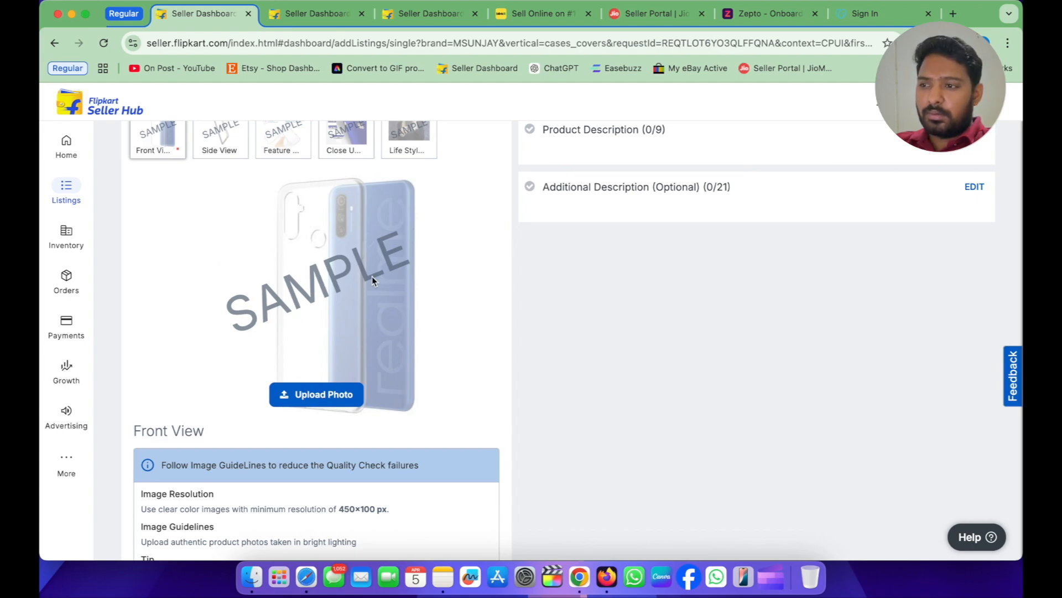
pyautogui.scroll(2, 368, 273)
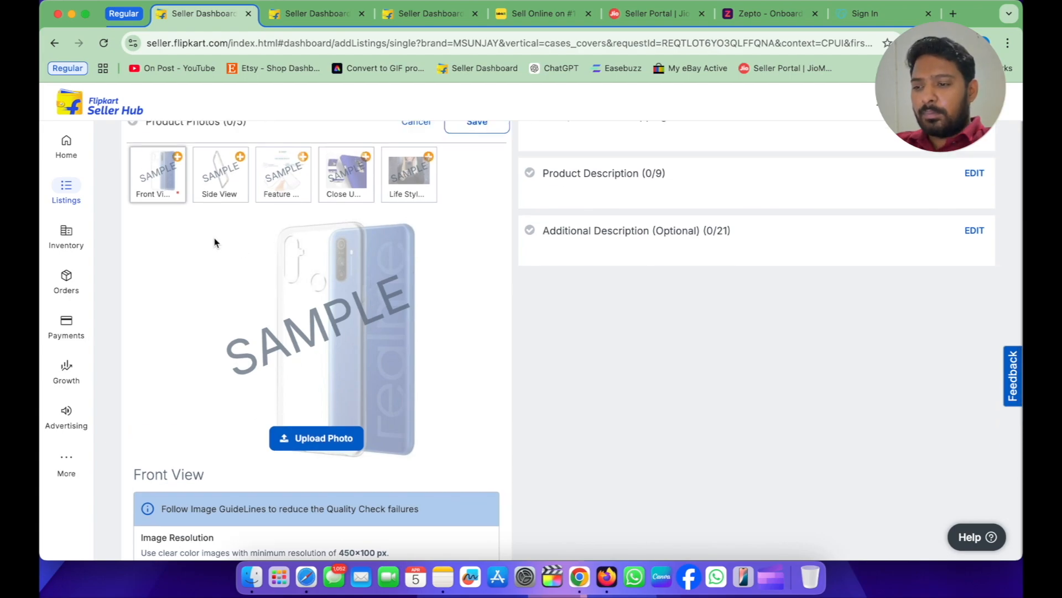
pyautogui.click(348, 445)
pyautogui.doubleClick(629, 335)
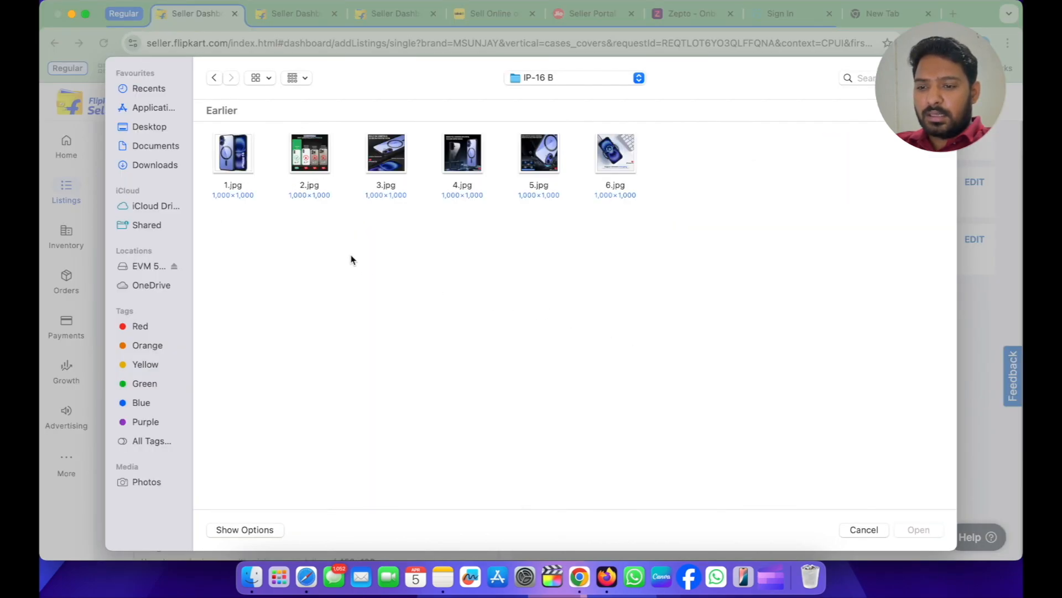
pyautogui.doubleClick(237, 160)
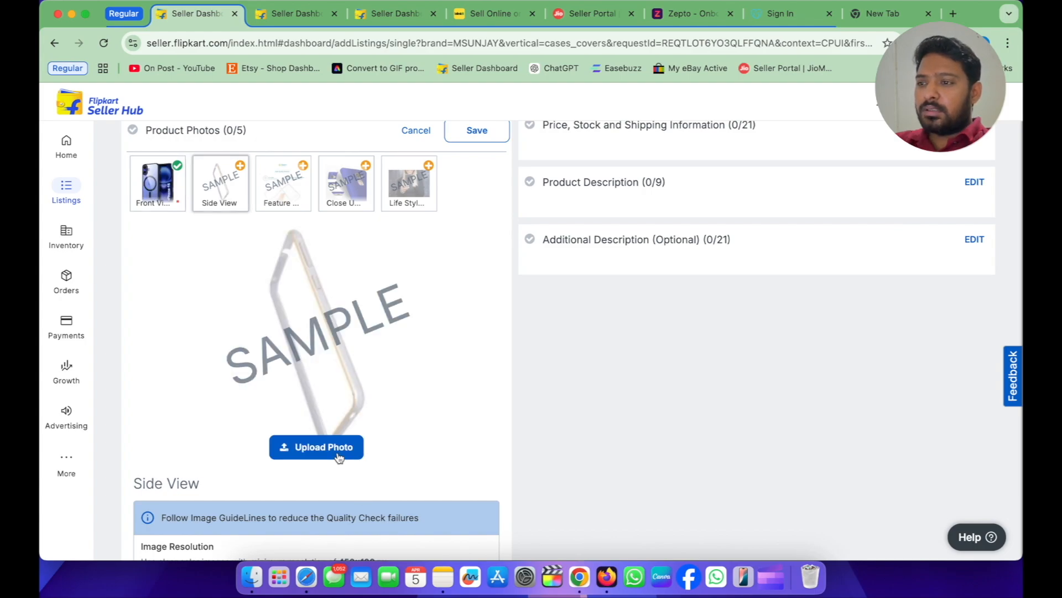
# Step: Upload 2.jpg as the Side View photo and 3.jpg as the Feature View photo
pyautogui.click(339, 457)
pyautogui.doubleClick(321, 160)
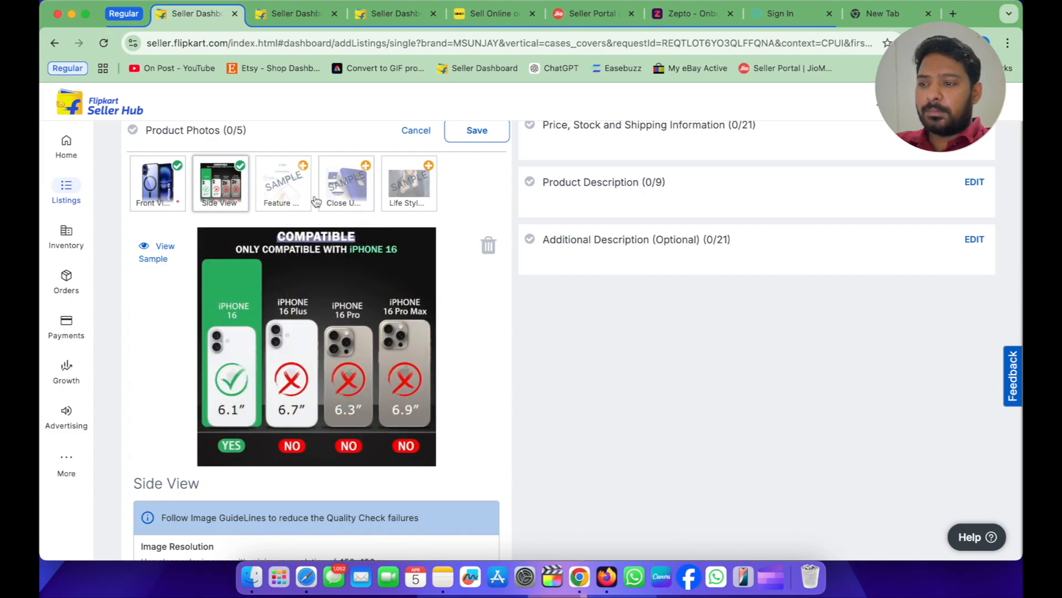
pyautogui.click(285, 186)
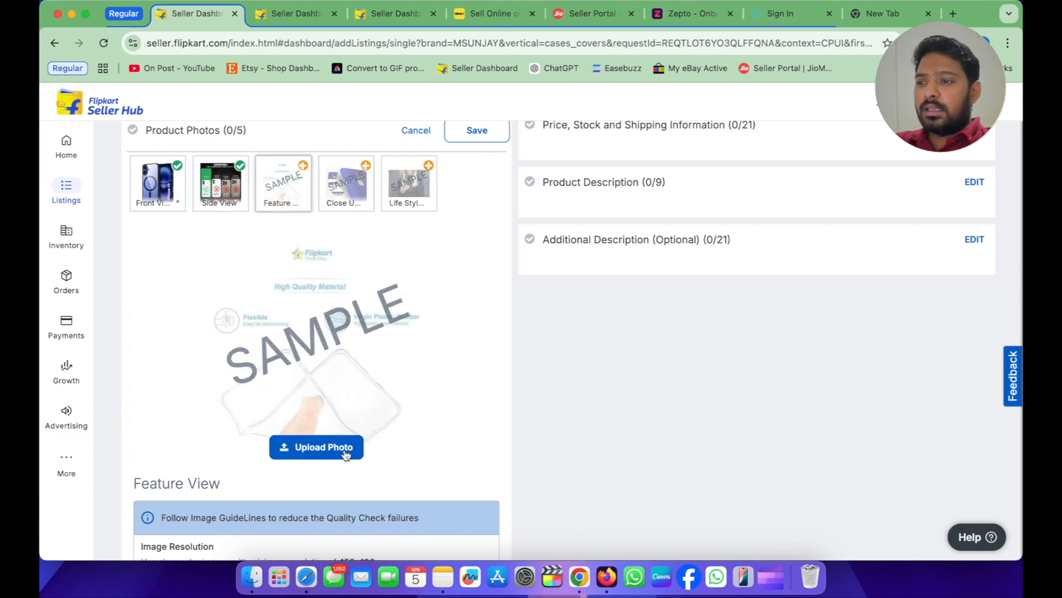
pyautogui.click(346, 455)
pyautogui.doubleClick(390, 169)
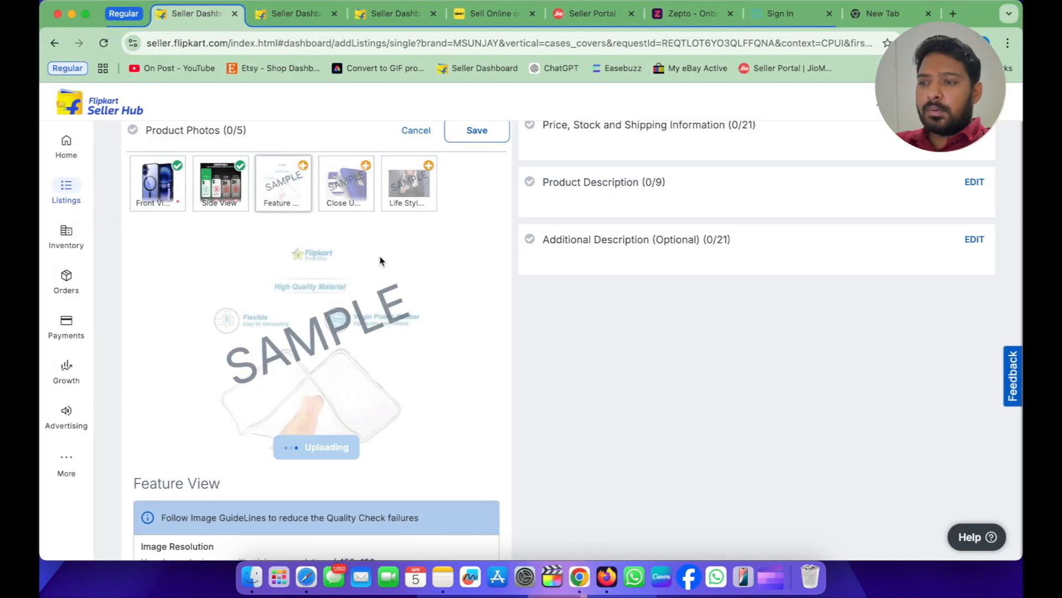
# Step: Upload 5.jpg as the close-up photo and 6.jpg as the Life Style Image, and save the product photos
pyautogui.click(350, 208)
pyautogui.click(339, 444)
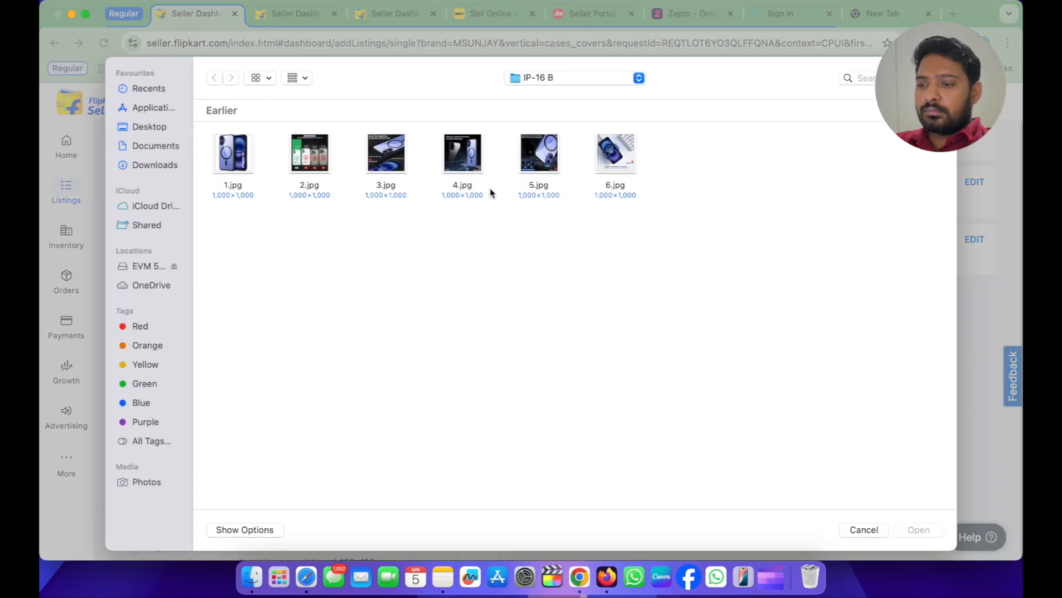
pyautogui.doubleClick(529, 158)
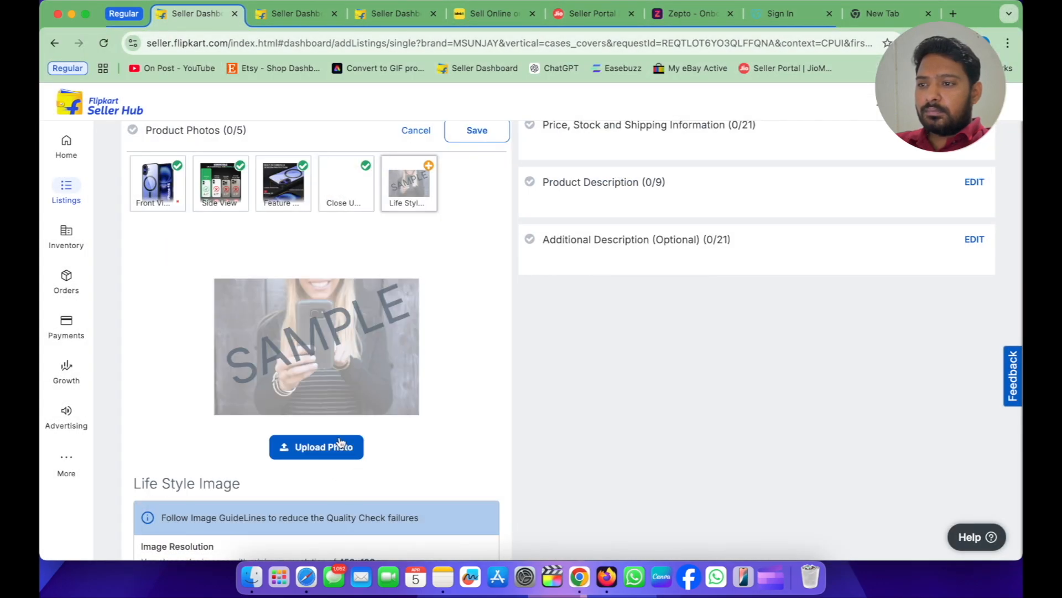
pyautogui.click(341, 442)
pyautogui.doubleClick(614, 163)
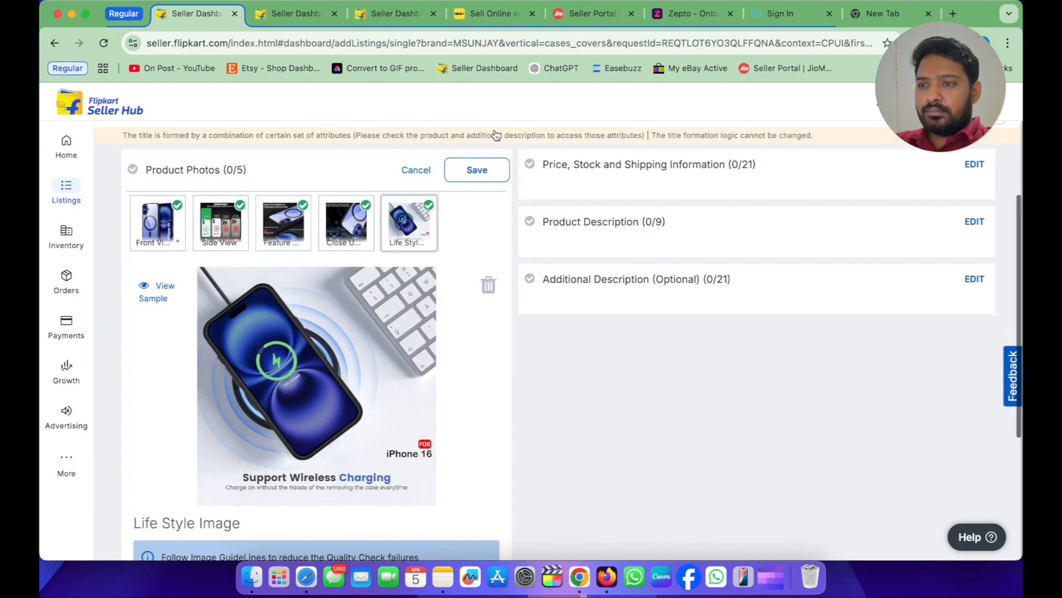
pyautogui.click(486, 172)
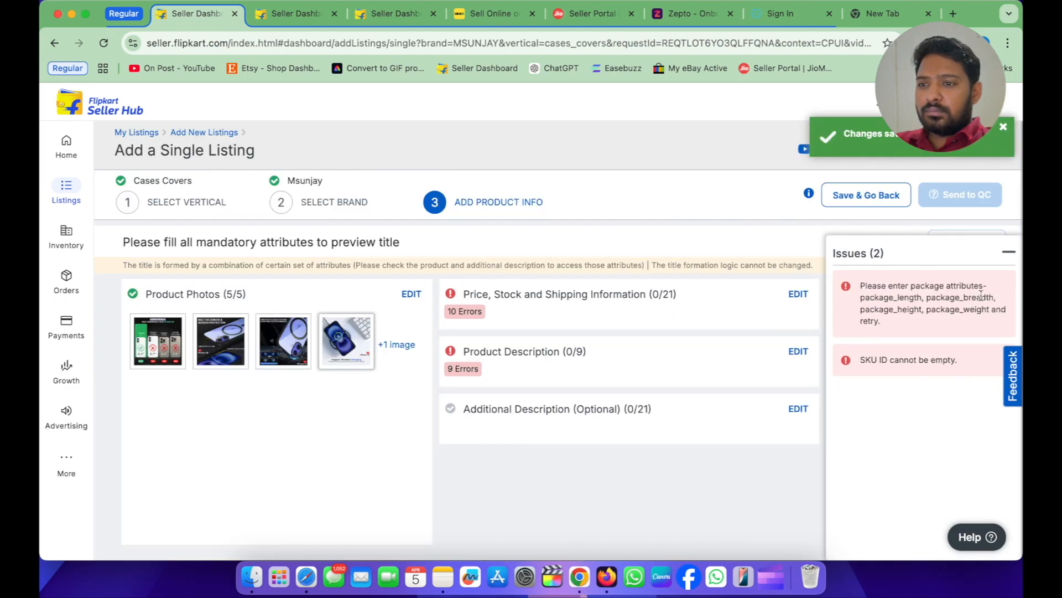
# Step: Open the price, stock and shipping information for editing and set the Seller SKU ID to msunjay_iphone-16-black
pyautogui.click(1008, 252)
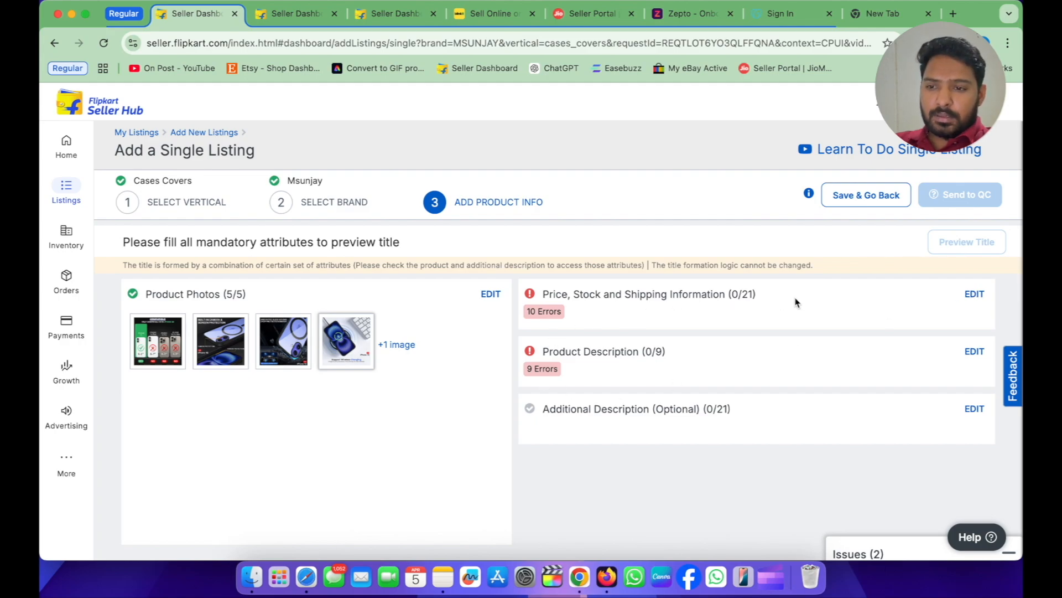
pyautogui.click(972, 295)
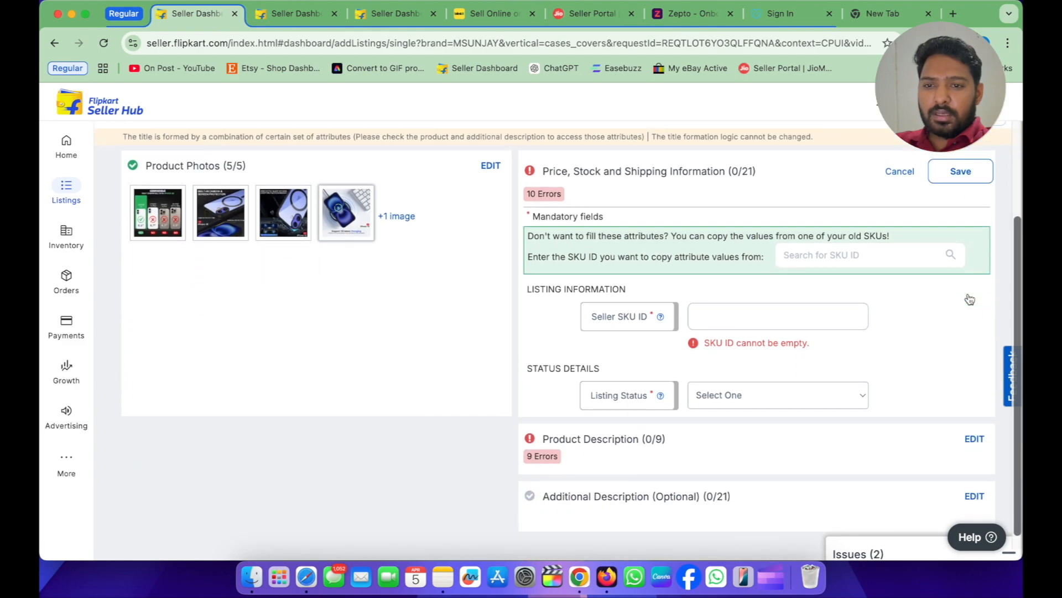
pyautogui.click(807, 301)
pyautogui.scroll(-2, 804, 298)
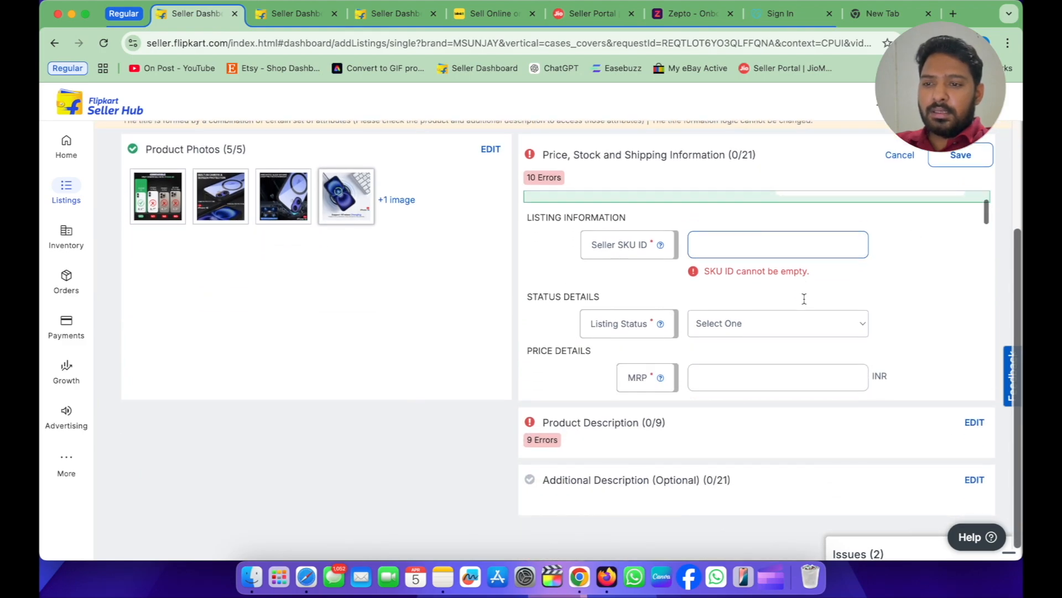
pyautogui.click(748, 237)
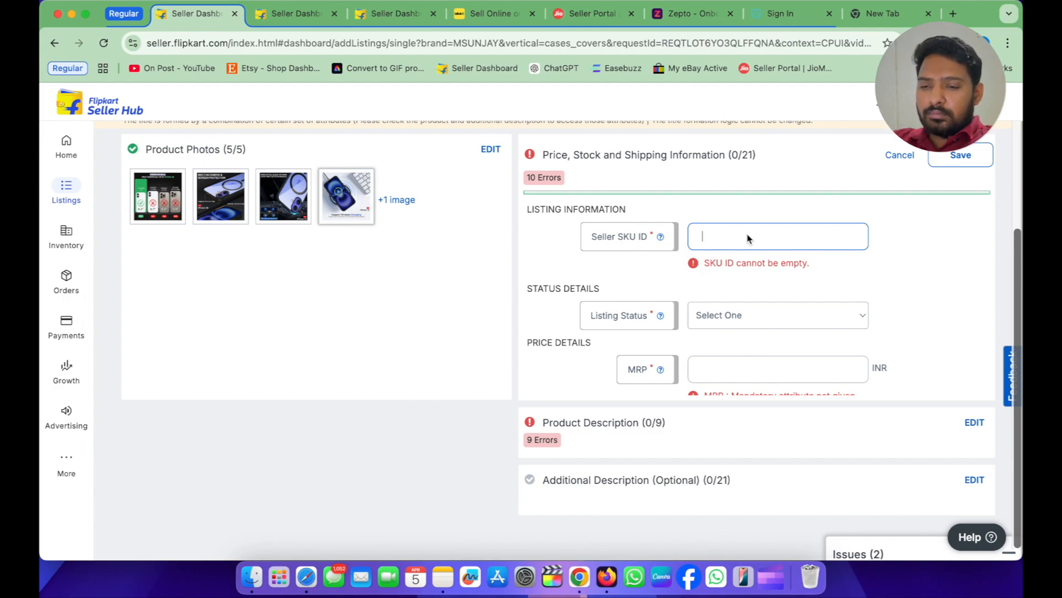
pyautogui.write('ms')
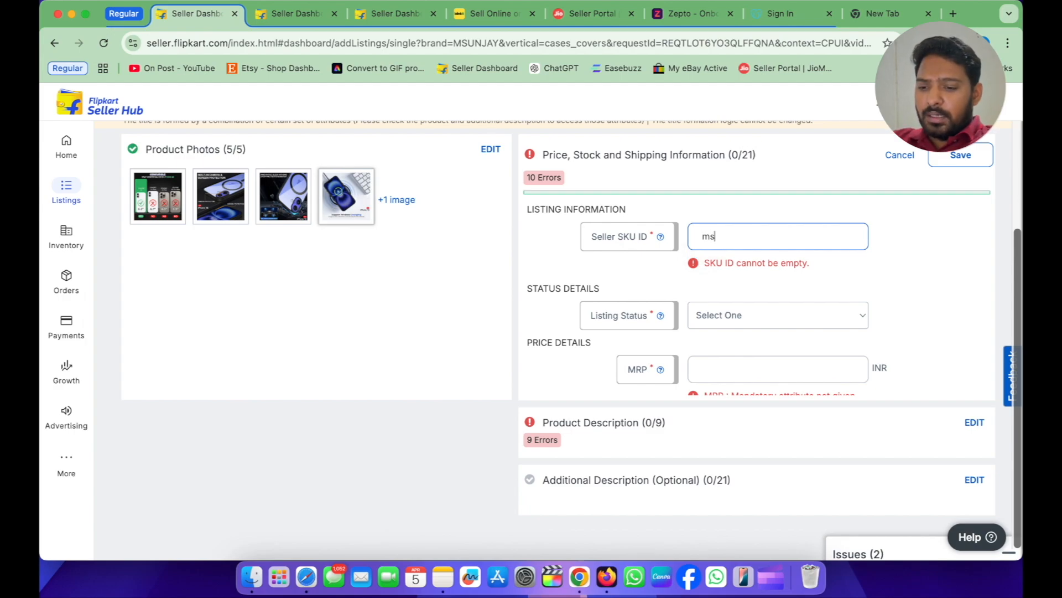
pyautogui.write('unjay')
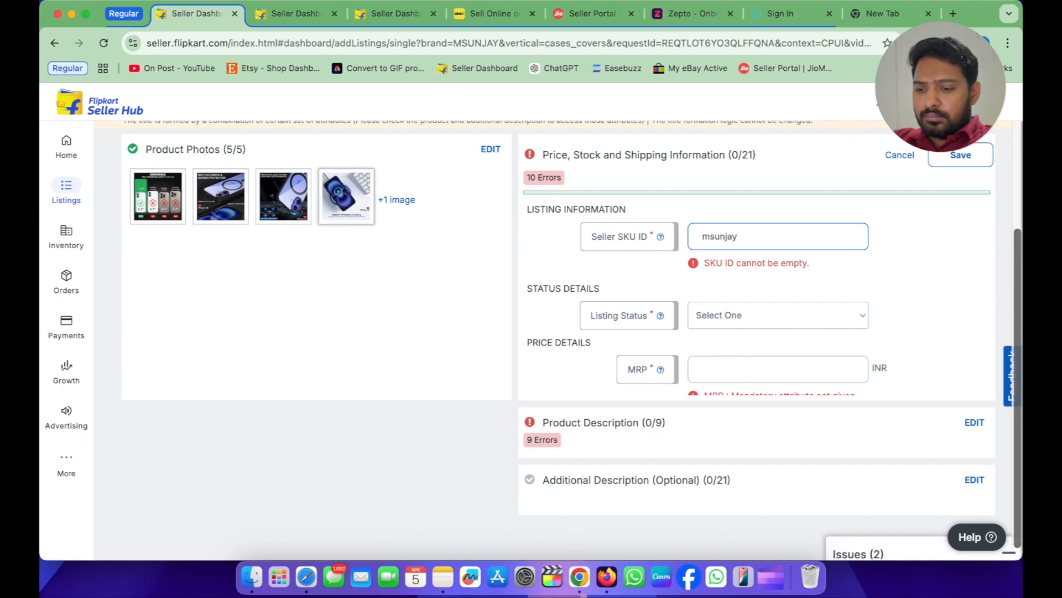
pyautogui.write('-')
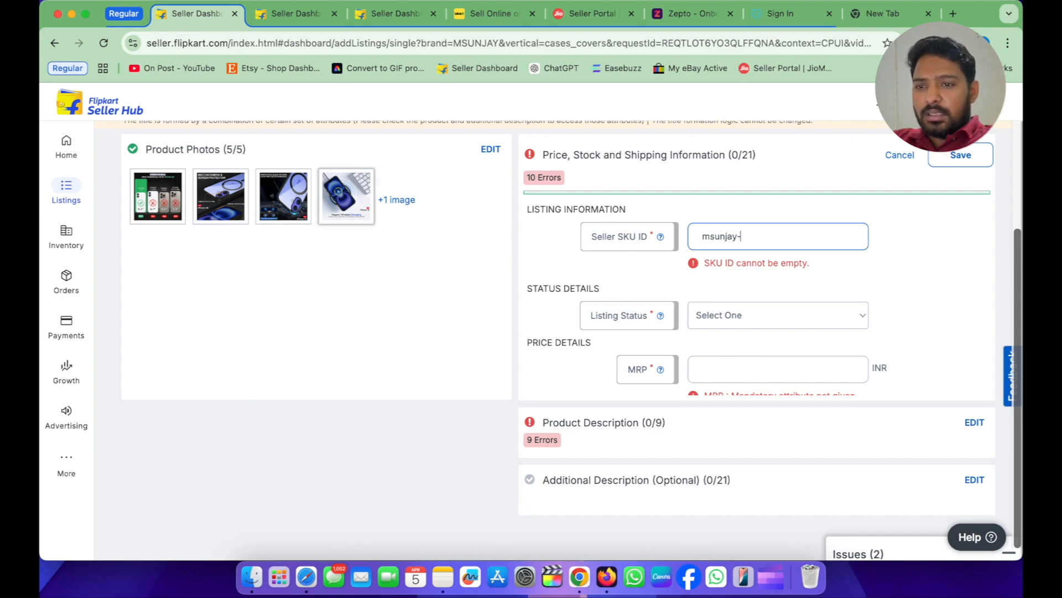
pyautogui.press('BackSpace')
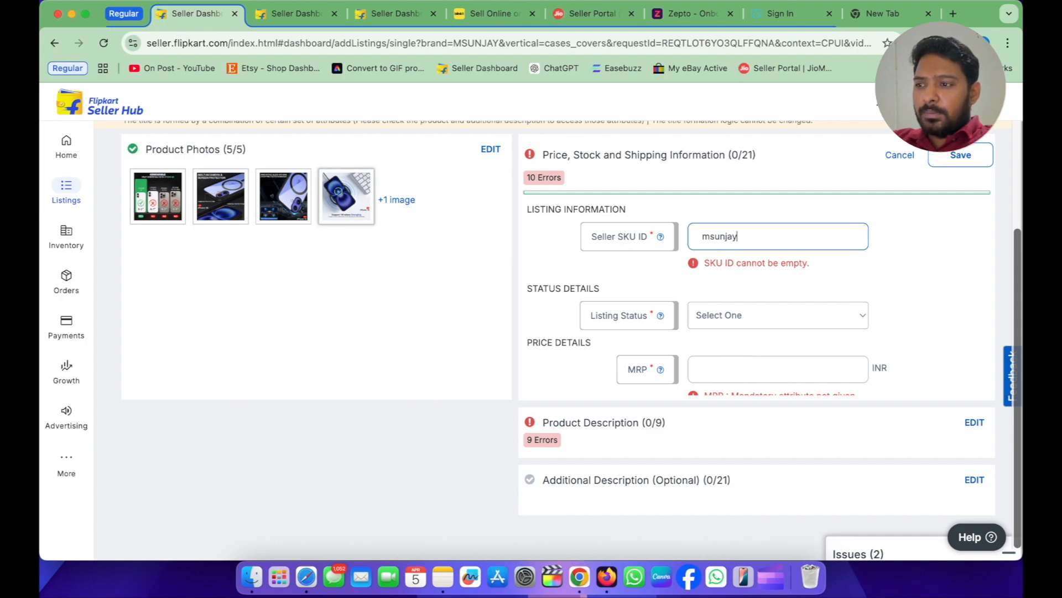
pyautogui.write('_i')
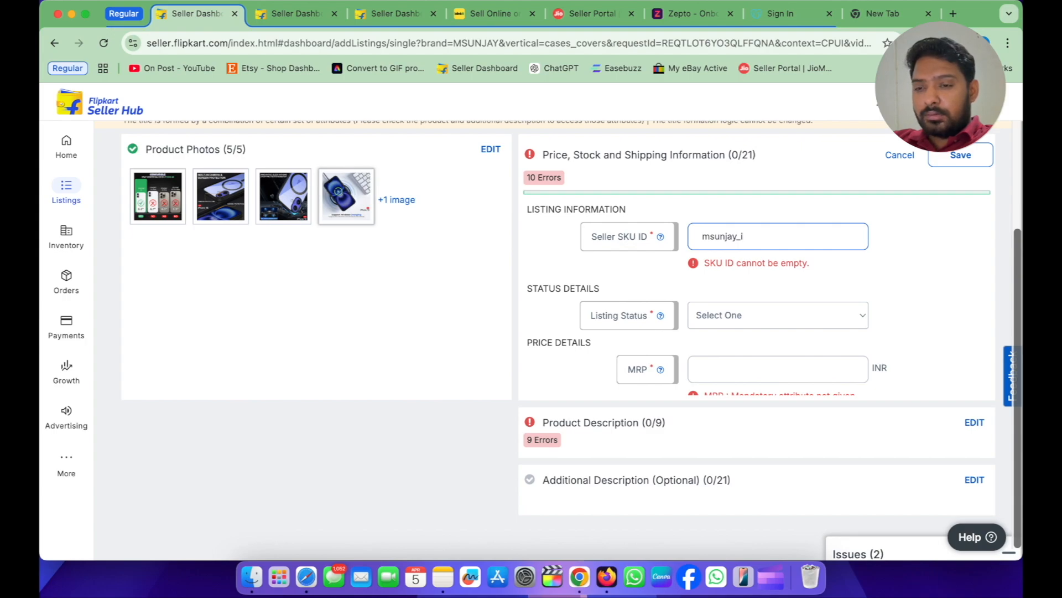
pyautogui.write('phone')
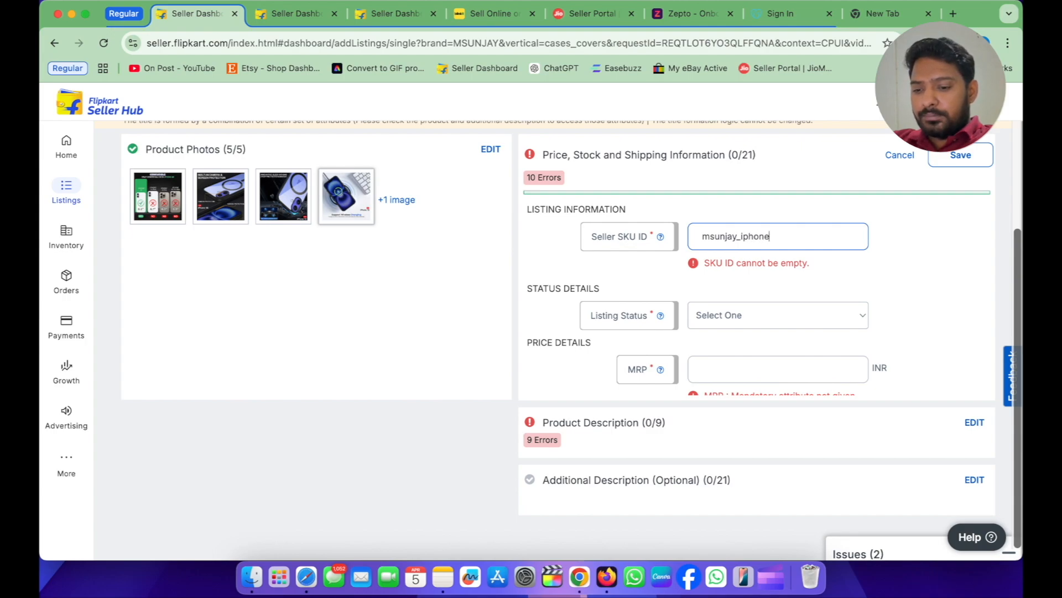
pyautogui.write('-16')
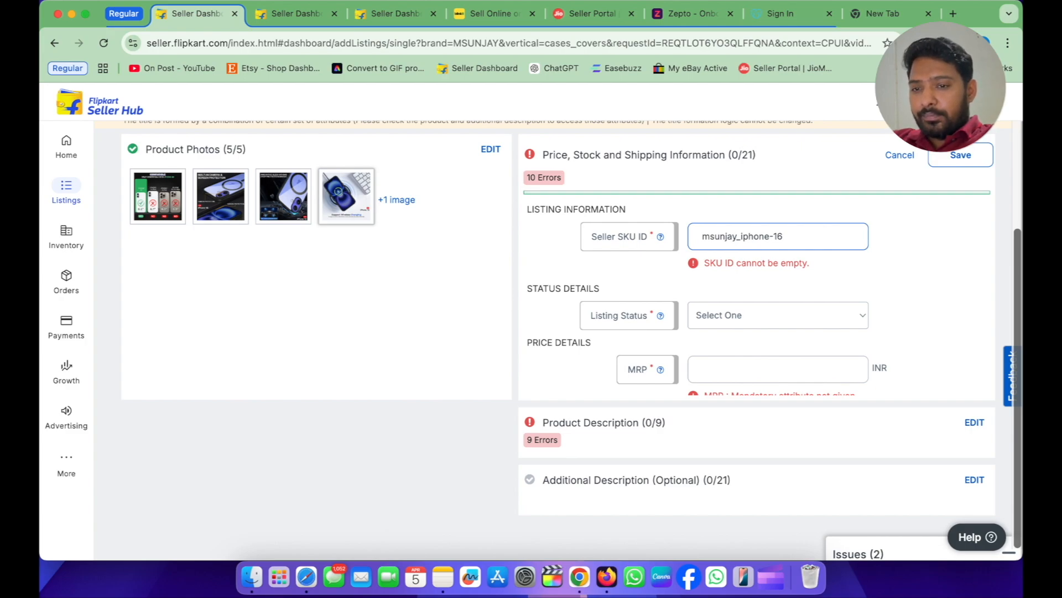
pyautogui.write('-')
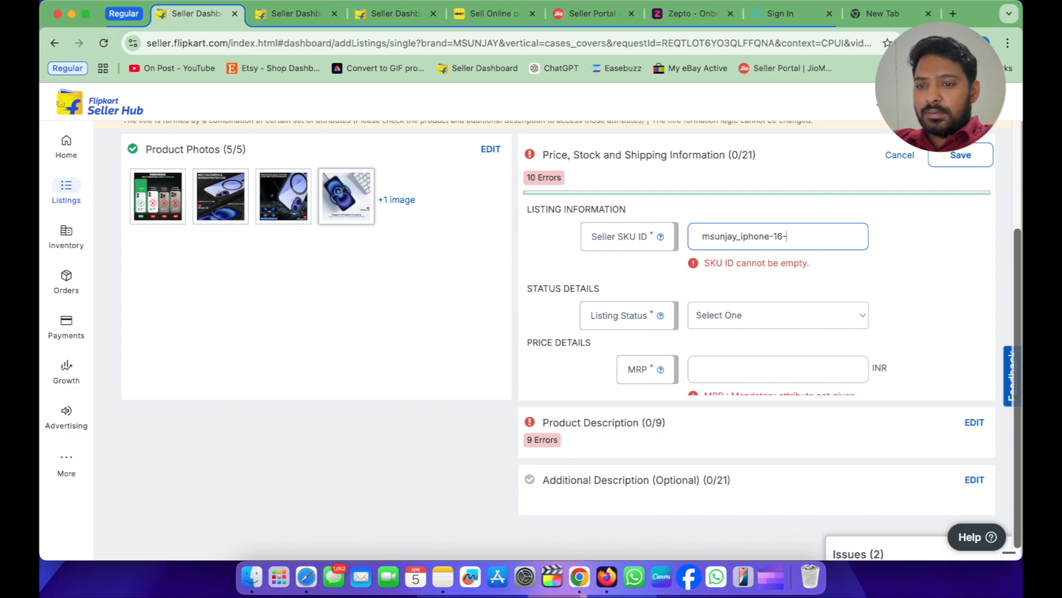
pyautogui.write('black')
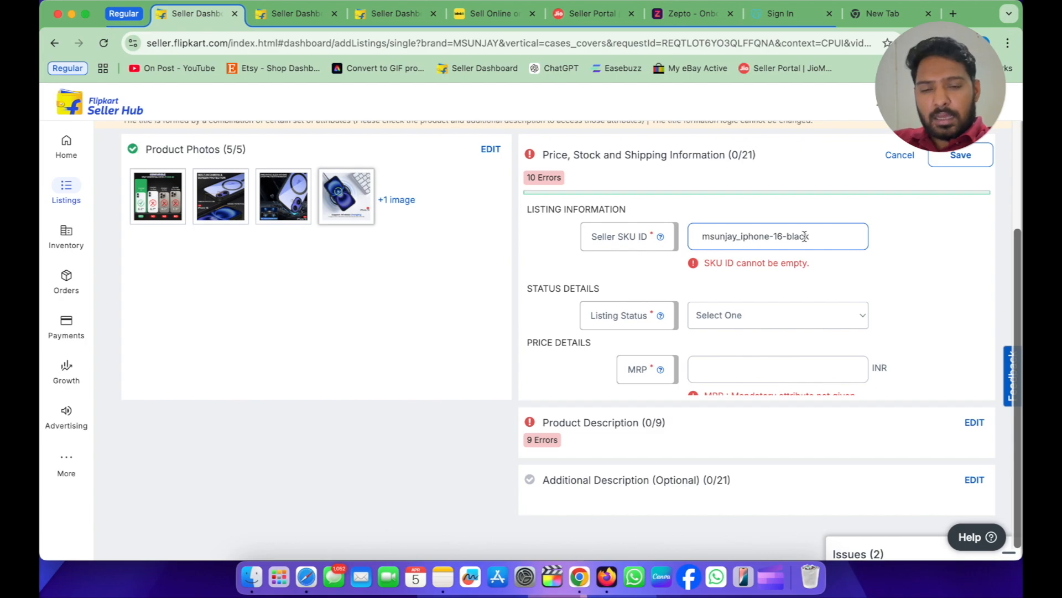
# Step: Set the Listing Status in the status details to Active
pyautogui.click(813, 319)
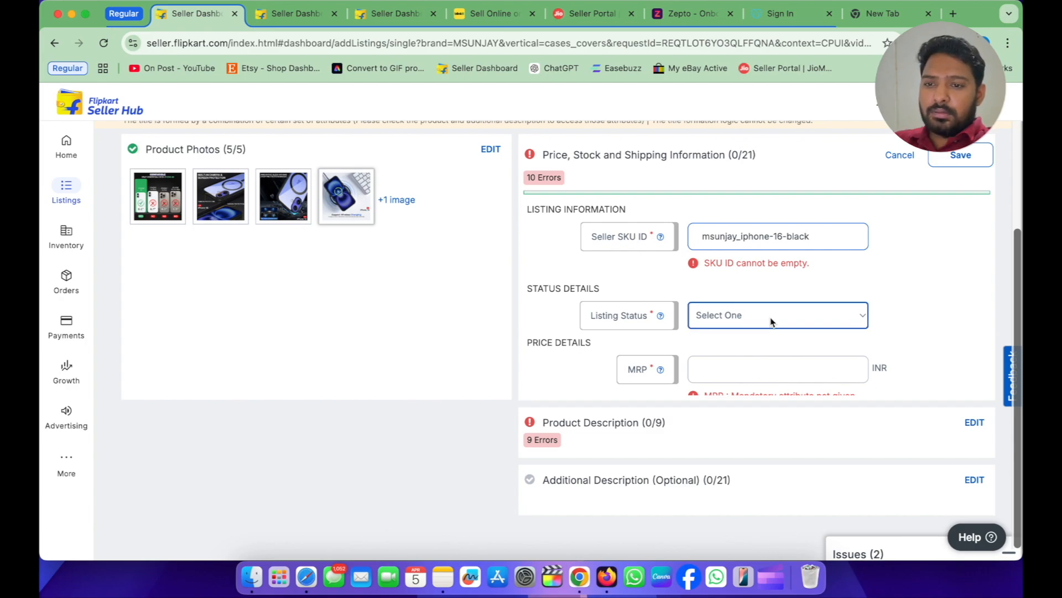
pyautogui.click(773, 318)
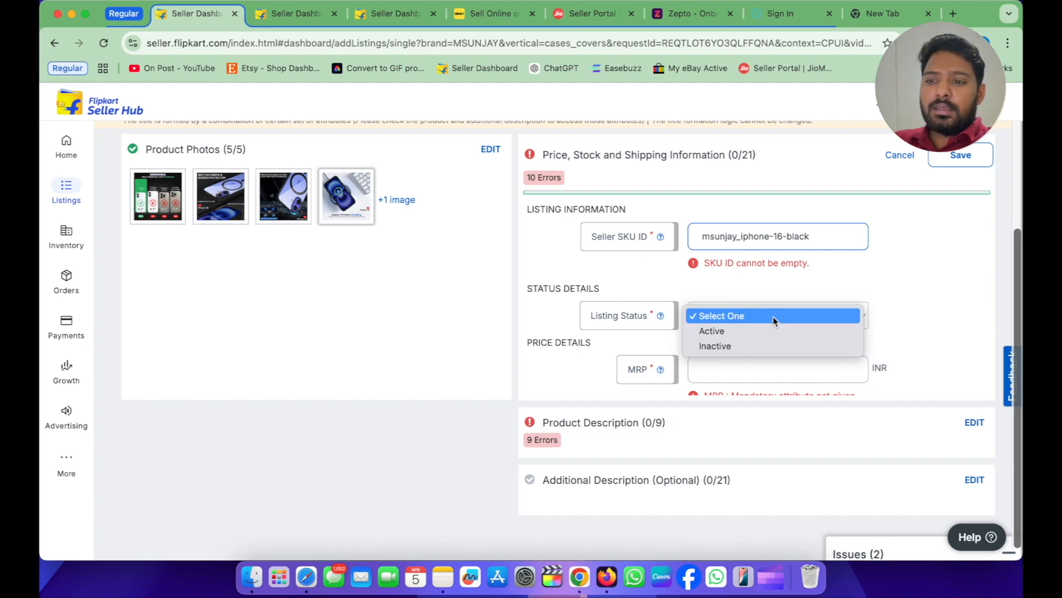
pyautogui.click(748, 332)
# Step: Set the MRP to 999 INR and the selling price to 299 INR in the price details
pyautogui.scroll(-3, 748, 335)
pyautogui.click(704, 230)
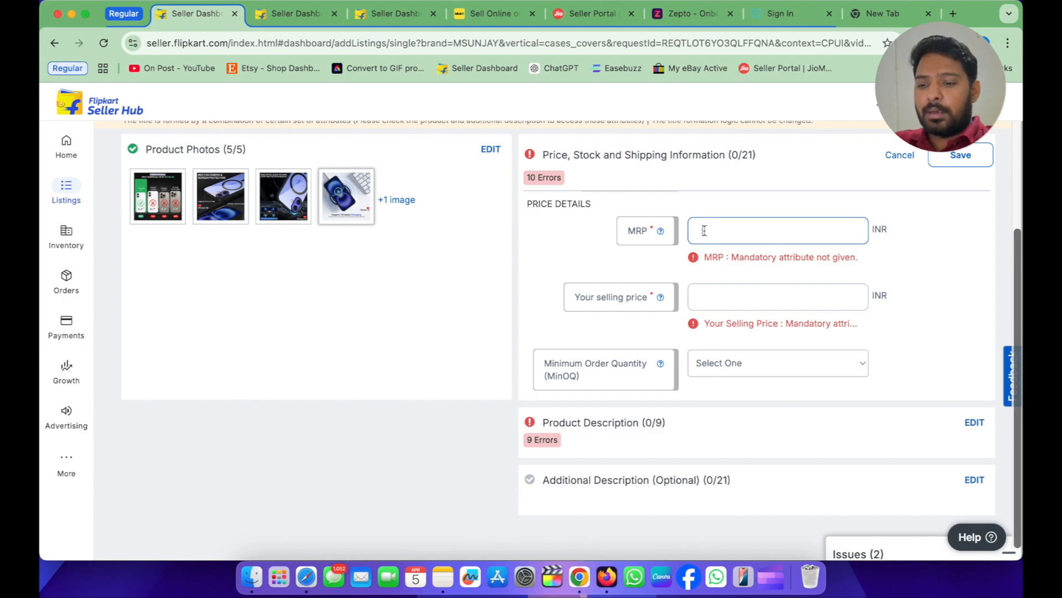
pyautogui.write('999')
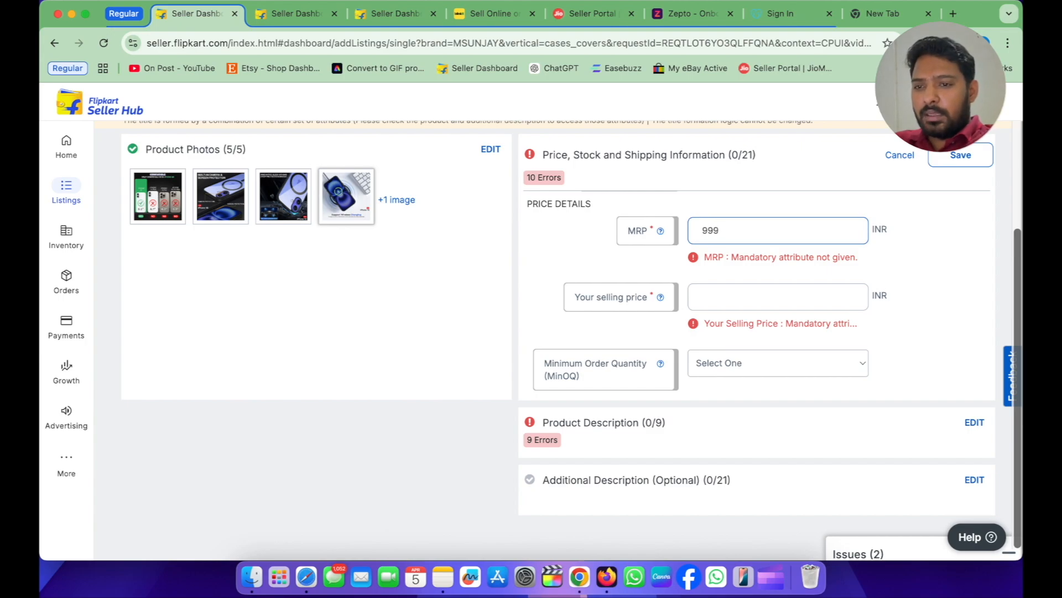
pyautogui.click(702, 297)
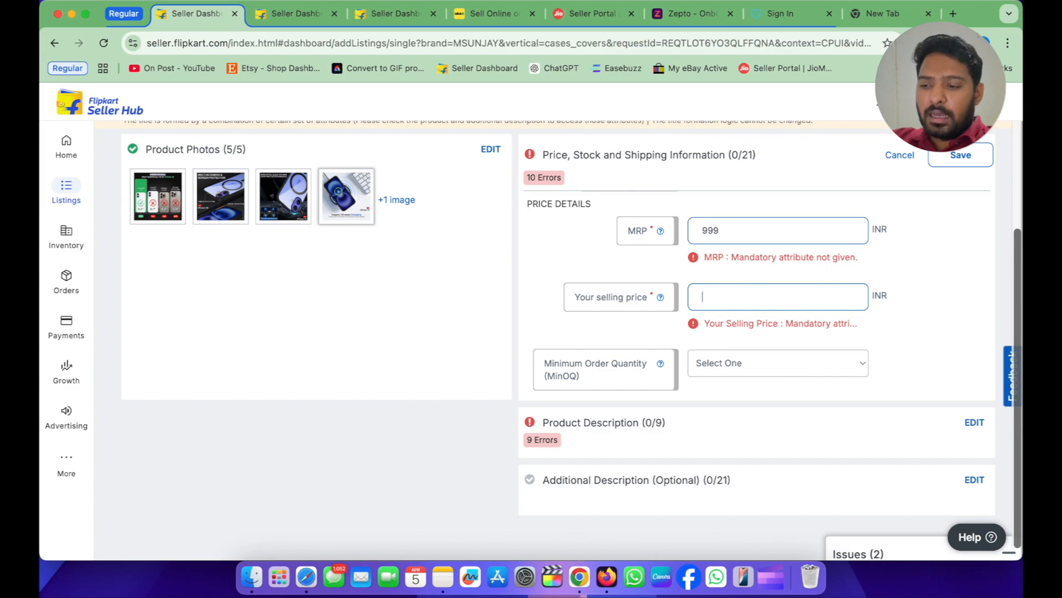
pyautogui.write('299')
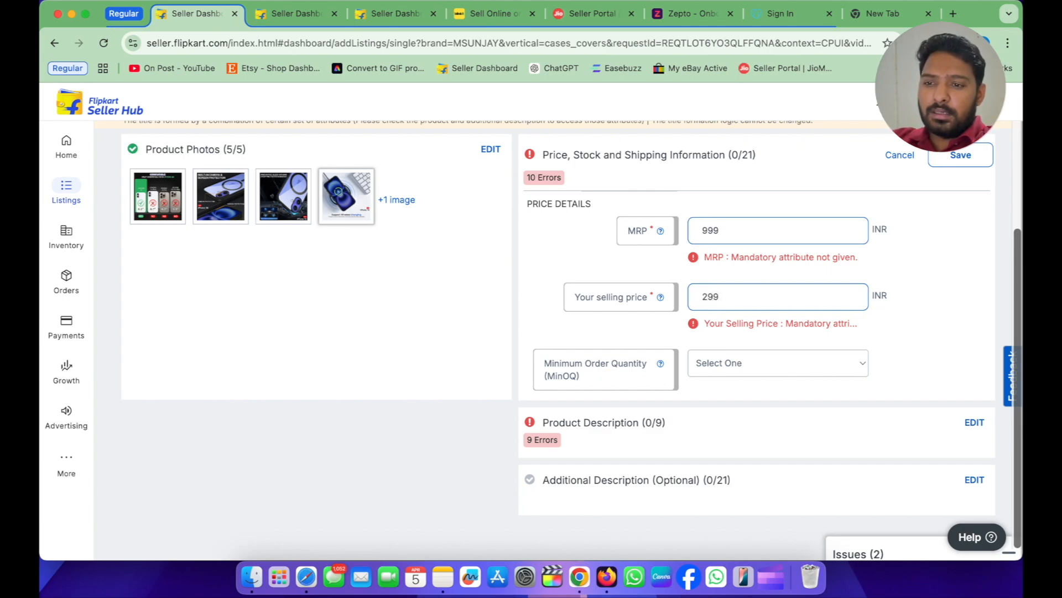
# Step: Set the Minimum Order Quantity (MinOQ) of the listing to 1
pyautogui.click(777, 363)
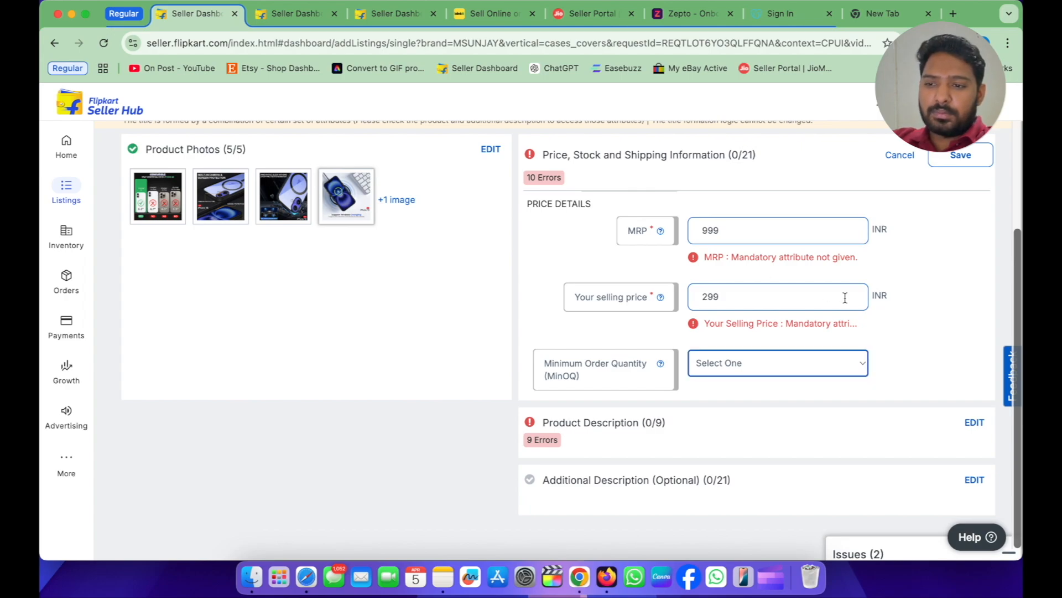
pyautogui.scroll(-3, 844, 298)
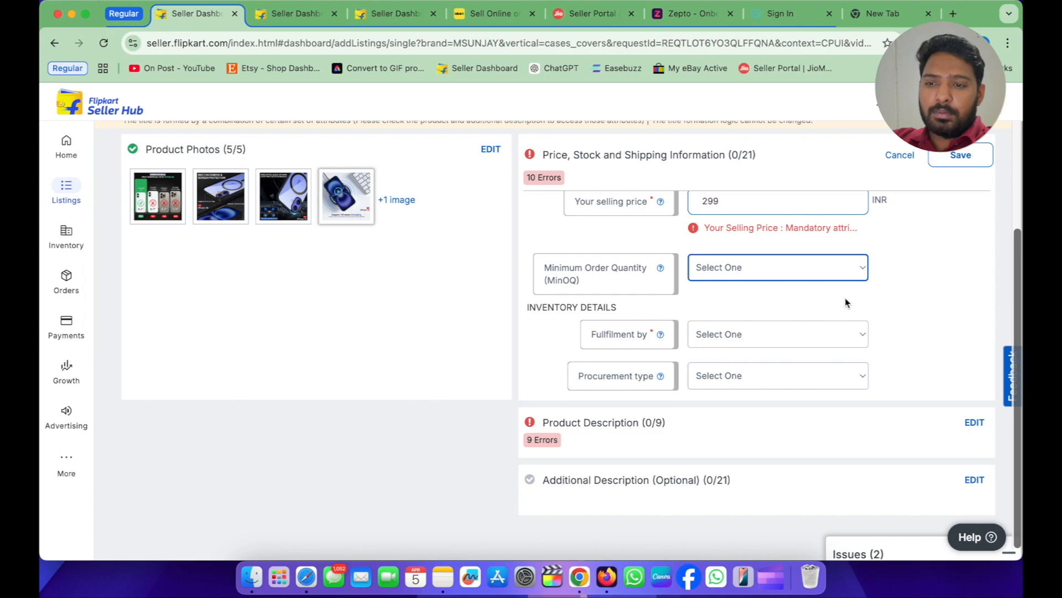
pyautogui.press('1')
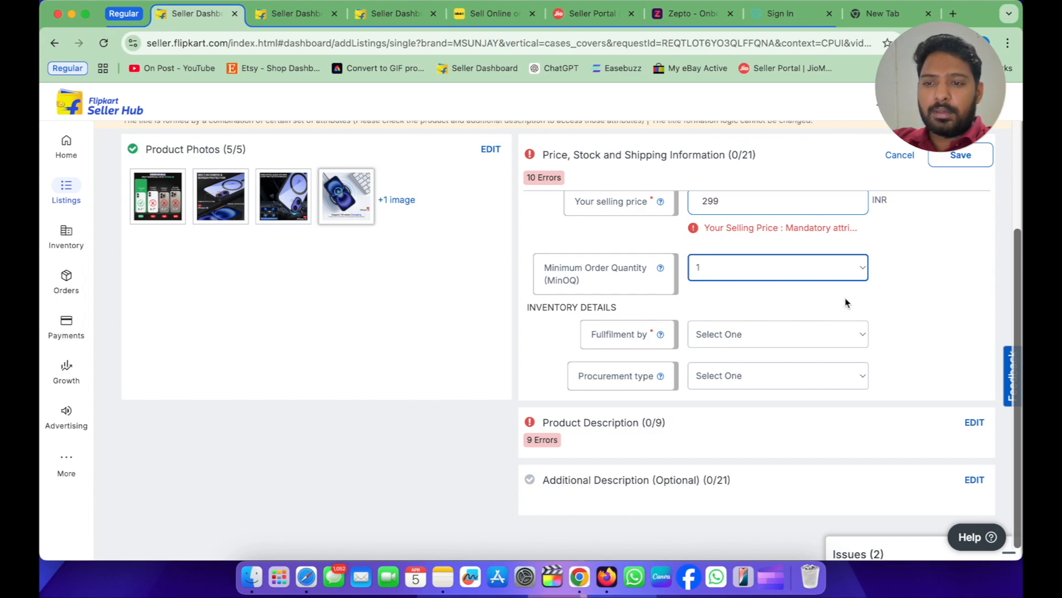
pyautogui.press('Tab')
# Step: In the inventory details, set fulfilment by to Seller and the procurement type to Express
pyautogui.scroll(-2, 892, 303)
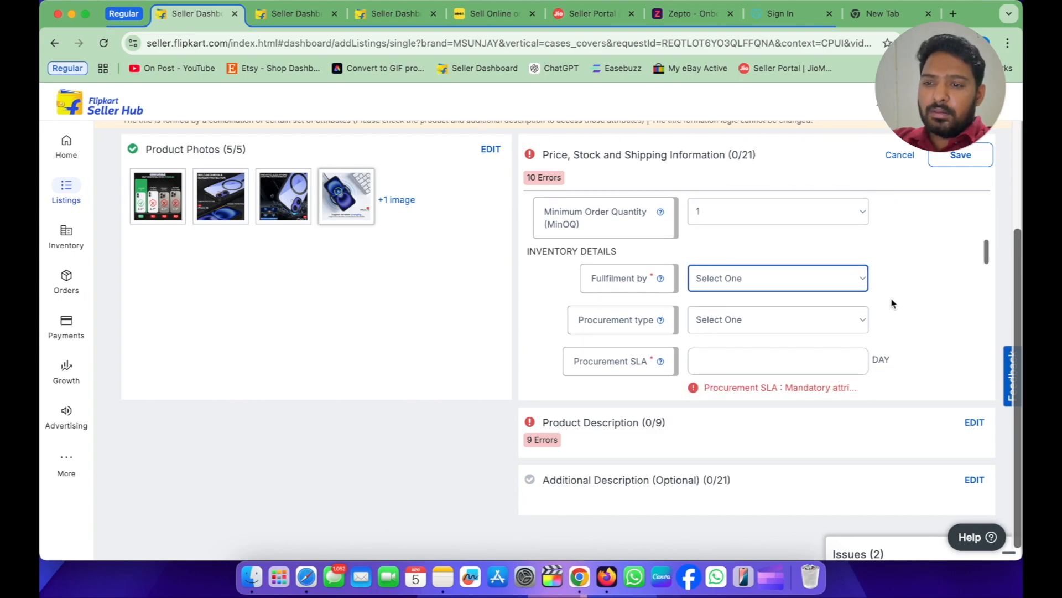
pyautogui.click(837, 281)
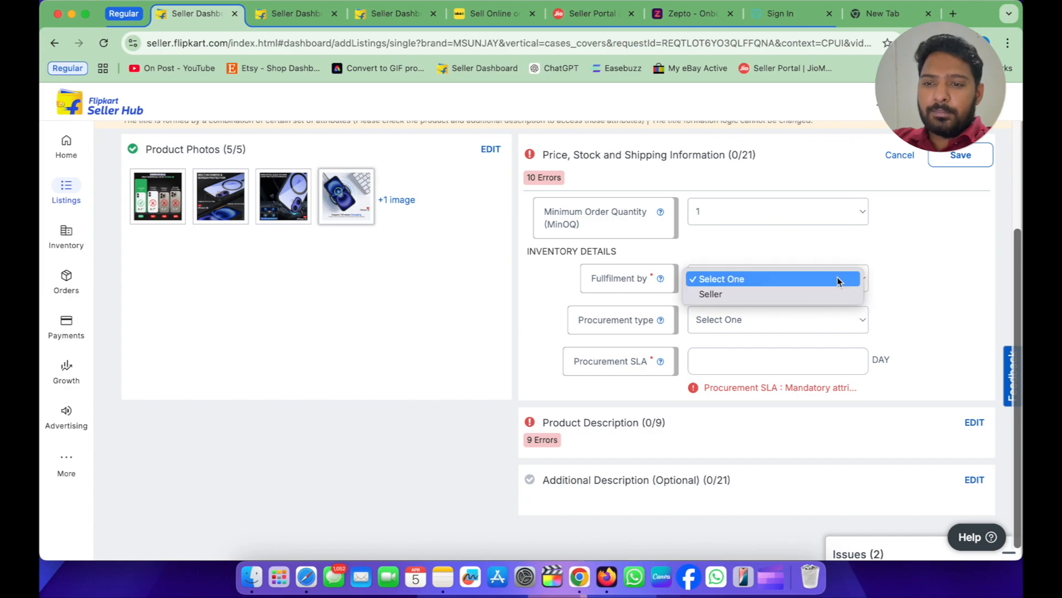
pyautogui.click(792, 292)
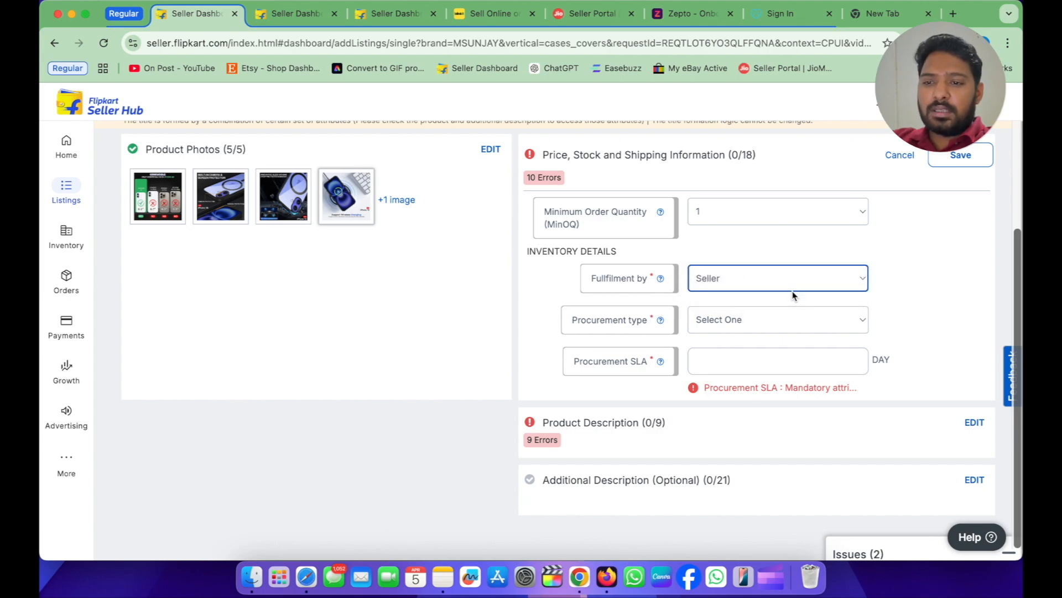
pyautogui.click(766, 321)
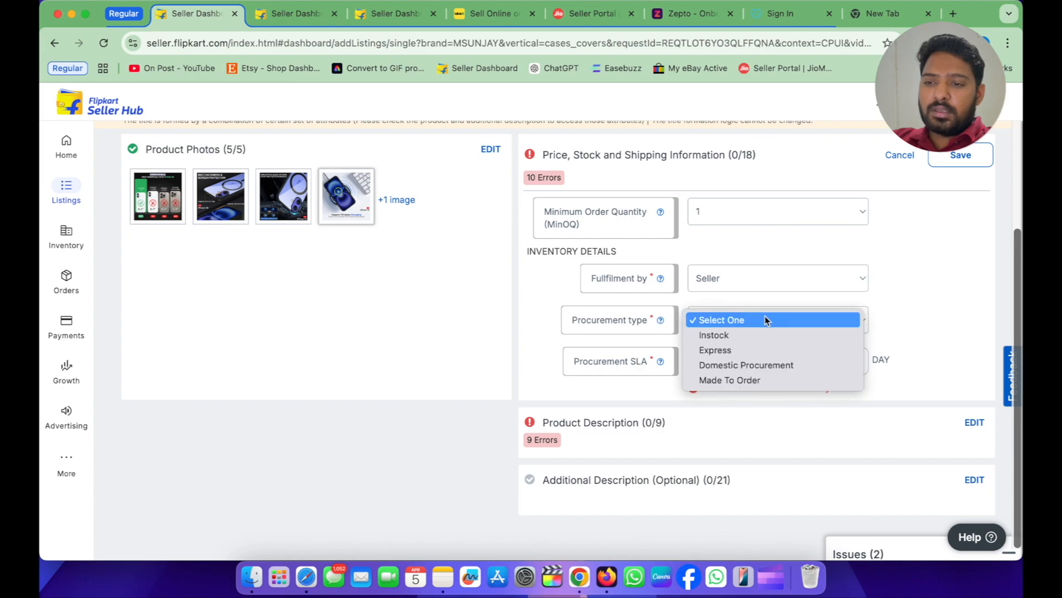
pyautogui.click(761, 350)
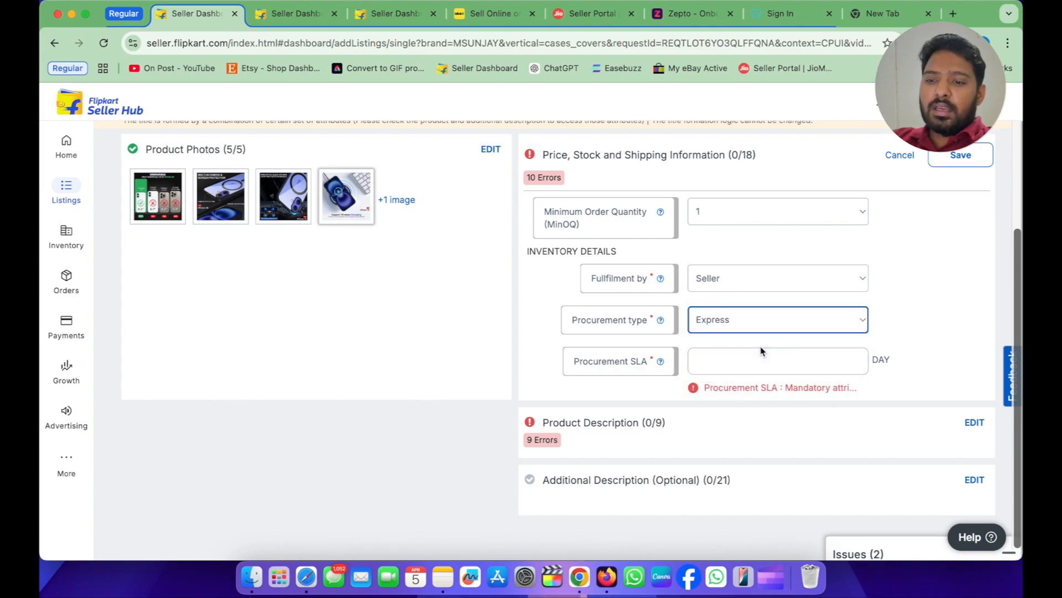
# Step: Set the Procurement SLA to 1 day, with Express as the procurement type
pyautogui.scroll(-2, 761, 348)
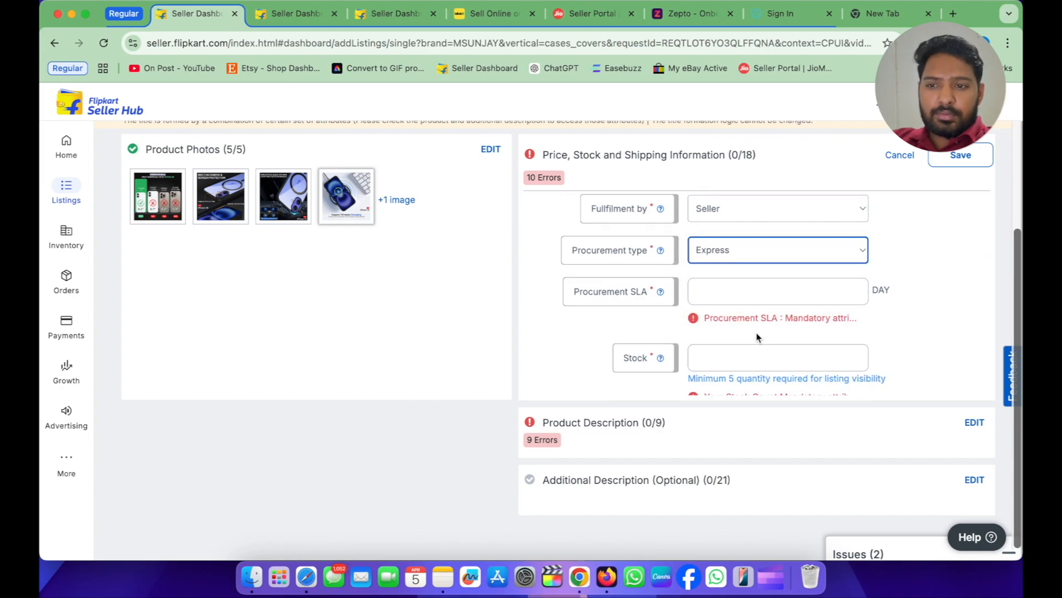
pyautogui.click(752, 297)
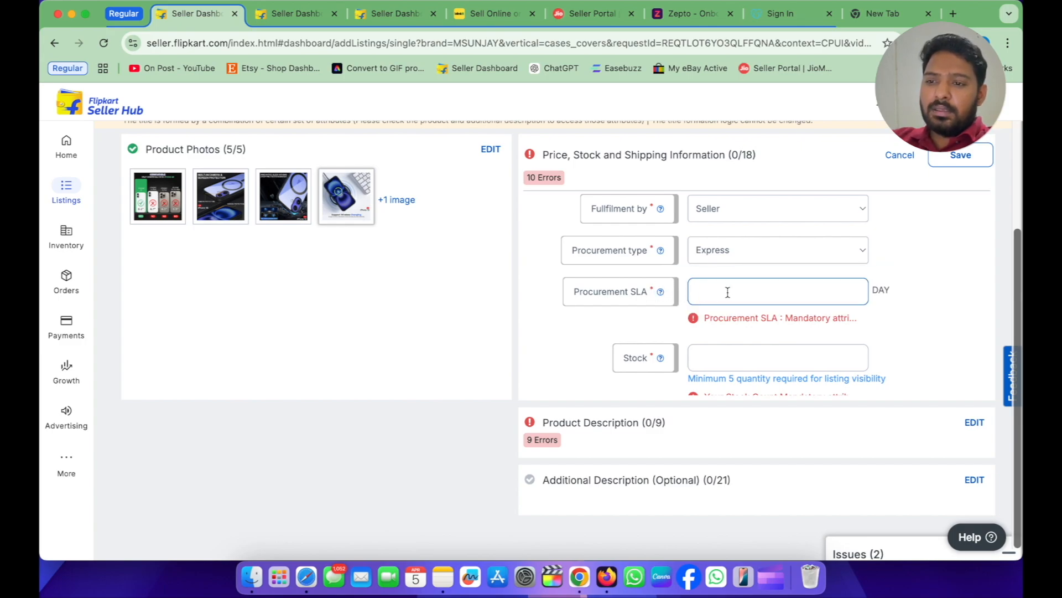
pyautogui.write('1')
pyautogui.scroll(-3, 918, 301)
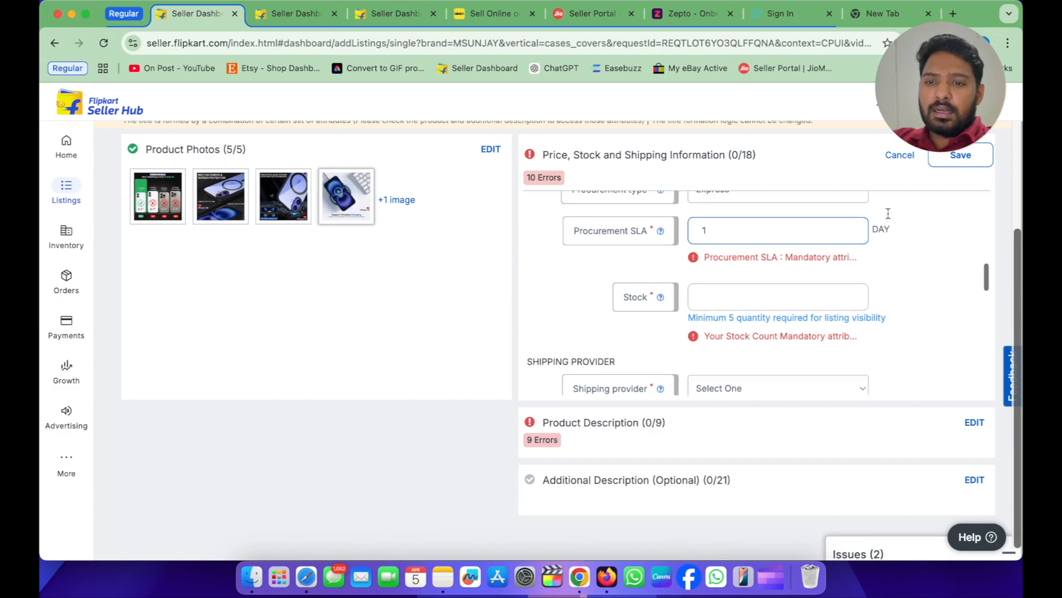
pyautogui.click(812, 211)
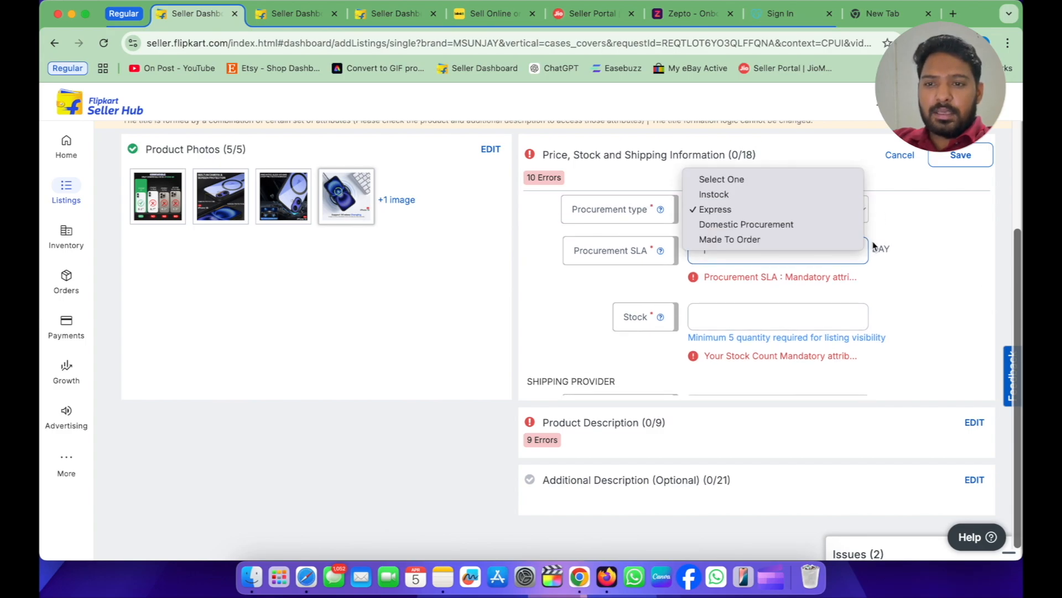
pyautogui.click(812, 210)
pyautogui.click(772, 256)
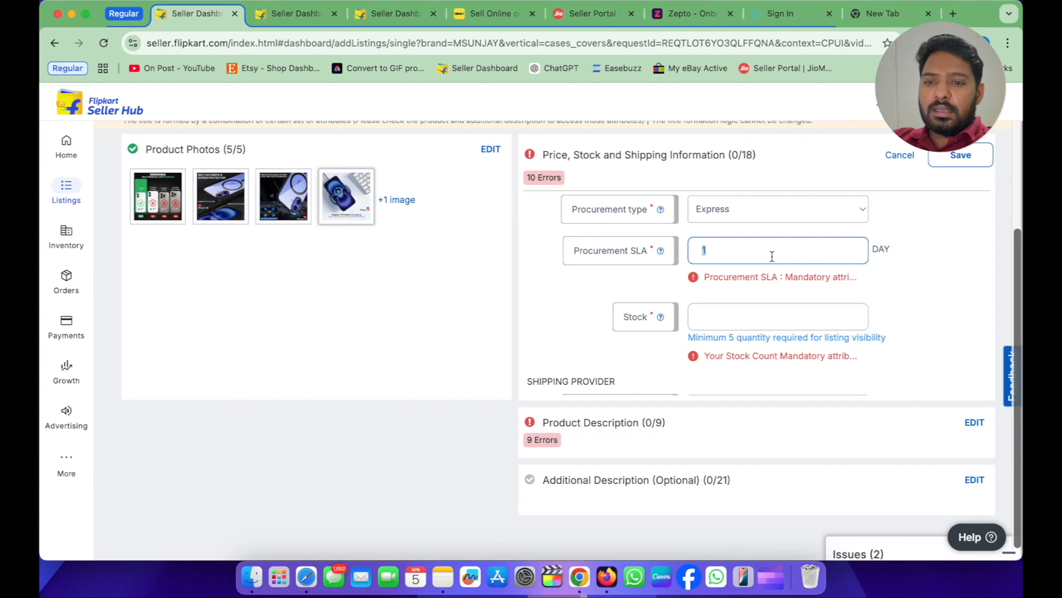
pyautogui.write('1')
# Step: Set the stock quantity in the inventory details to 10
pyautogui.scroll(-3, 892, 284)
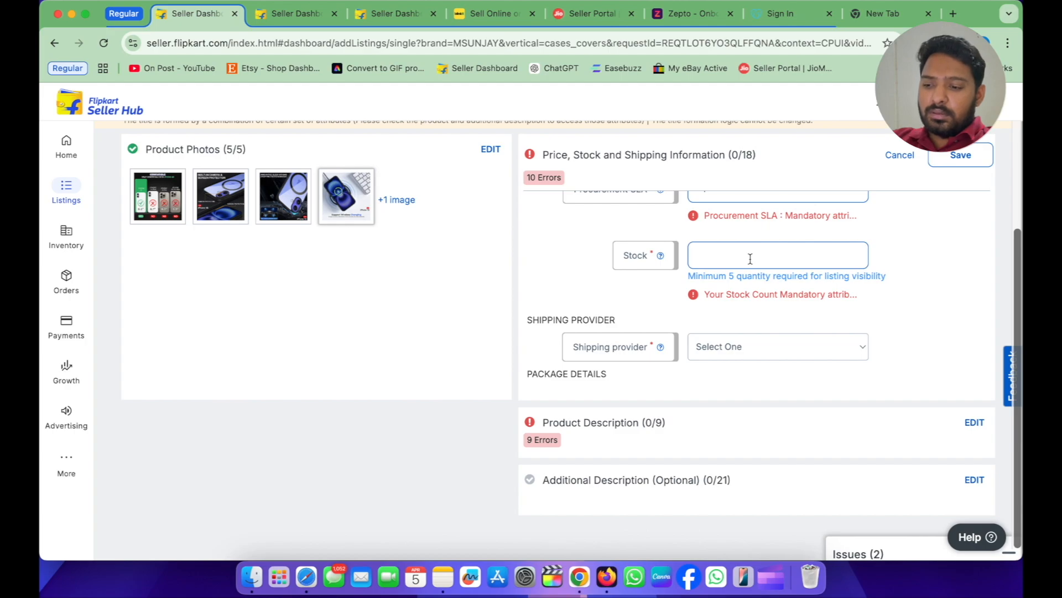
pyautogui.click(750, 259)
pyautogui.write('10')
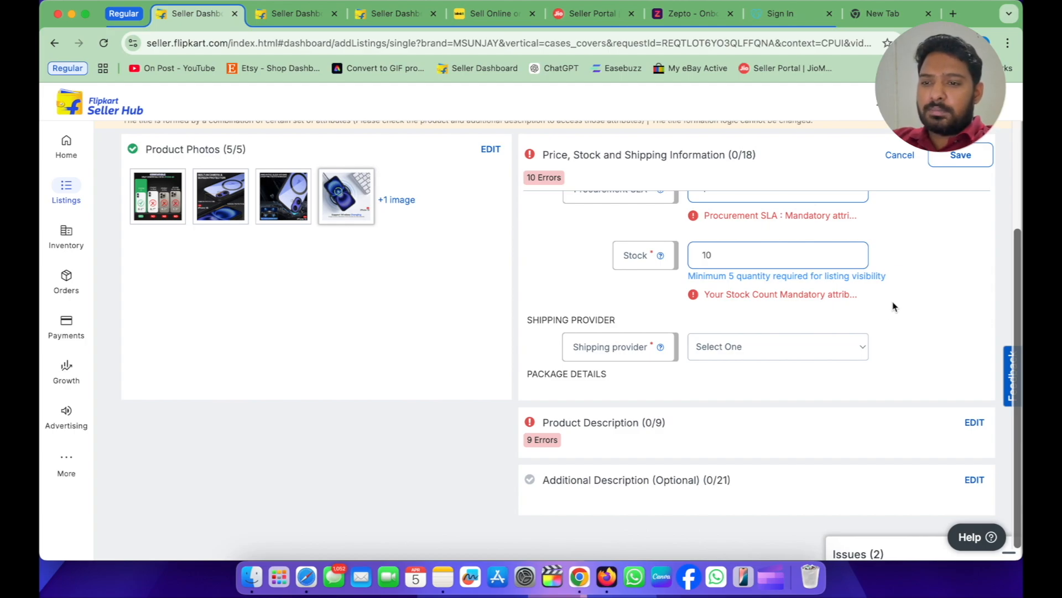
pyautogui.scroll(-2, 894, 306)
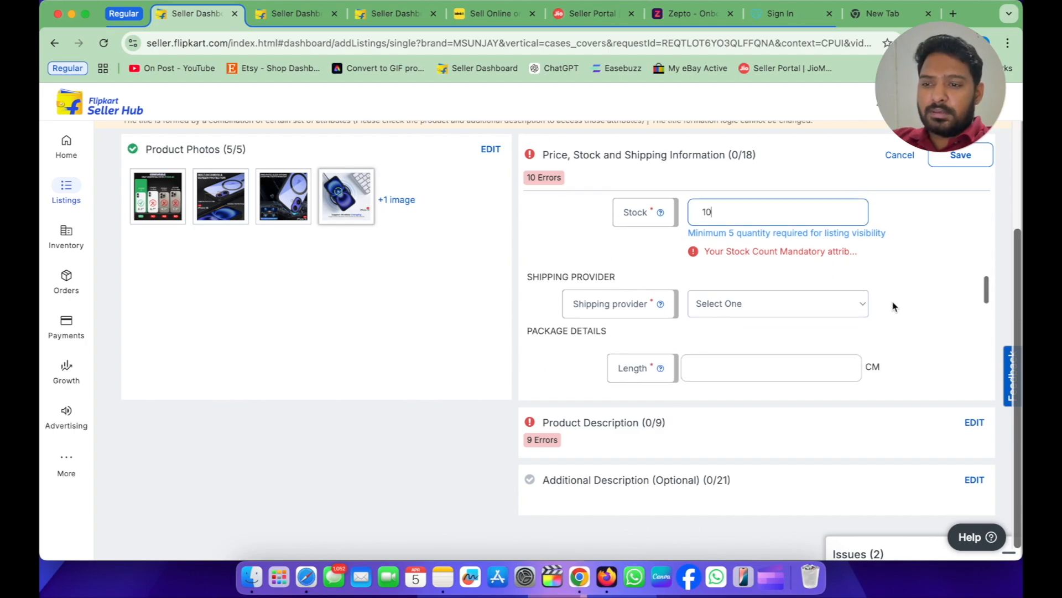
# Step: Set the shipping provider of the listing to Flipkart
pyautogui.click(833, 305)
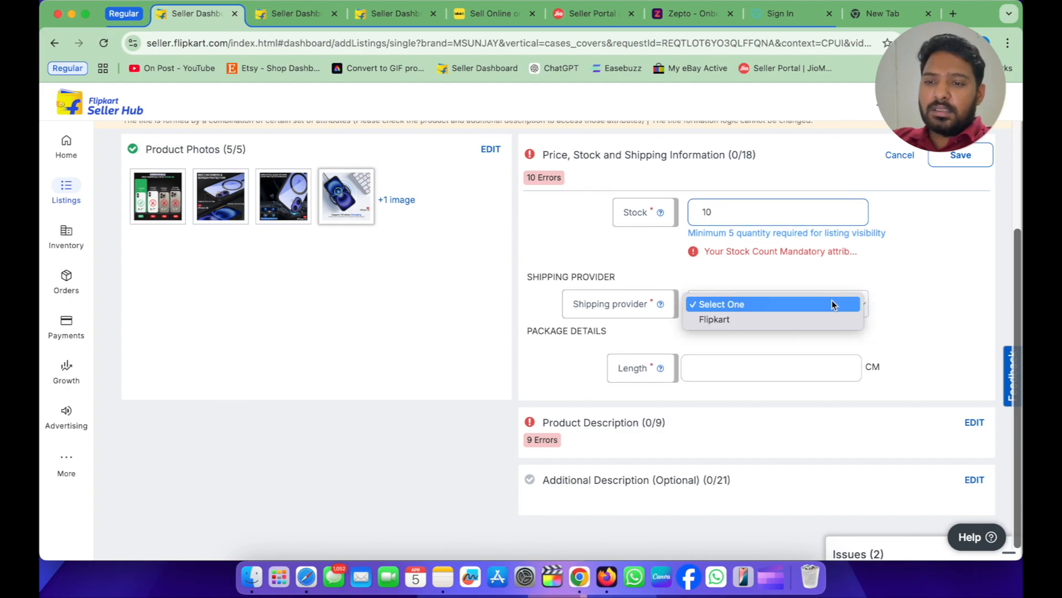
pyautogui.click(808, 320)
pyautogui.scroll(-1, 802, 299)
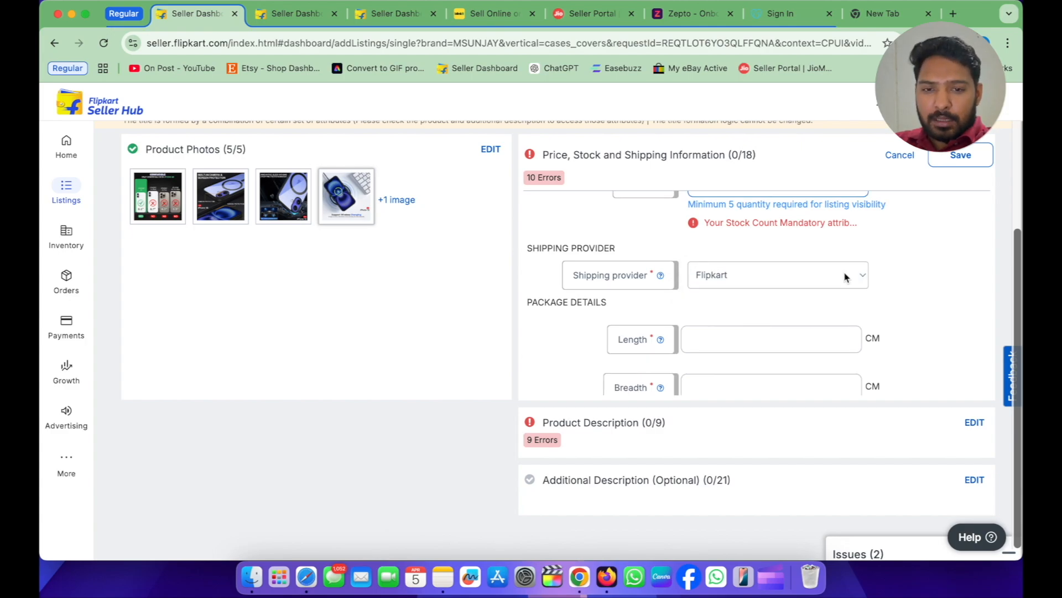
# Step: Enter the package dimensions: length 6 cm, breadth 4 cm and height 3 cm
pyautogui.scroll(-2, 845, 277)
pyautogui.click(842, 280)
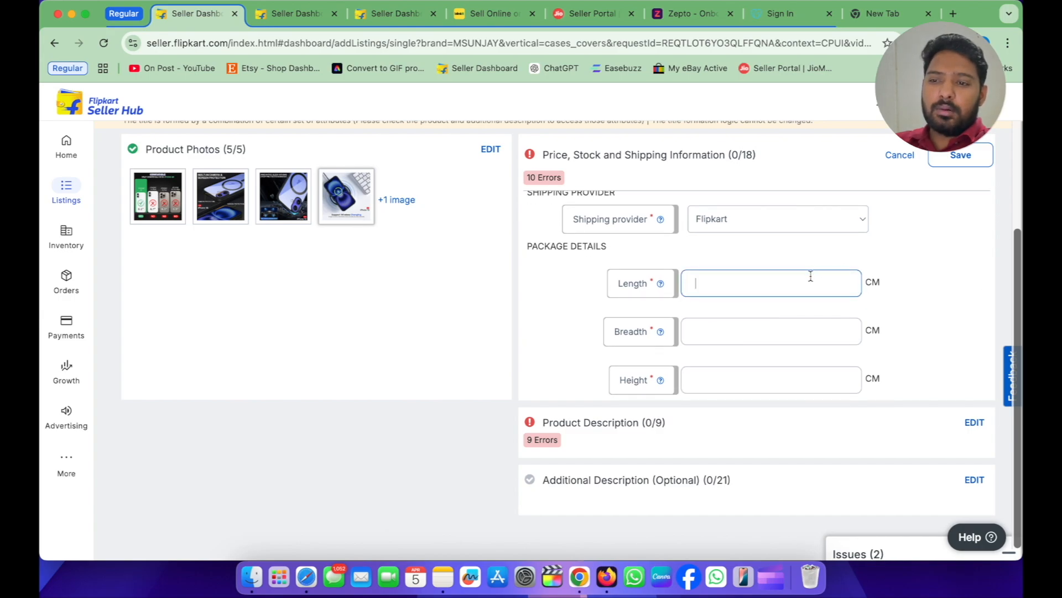
pyautogui.tripleClick(569, 247)
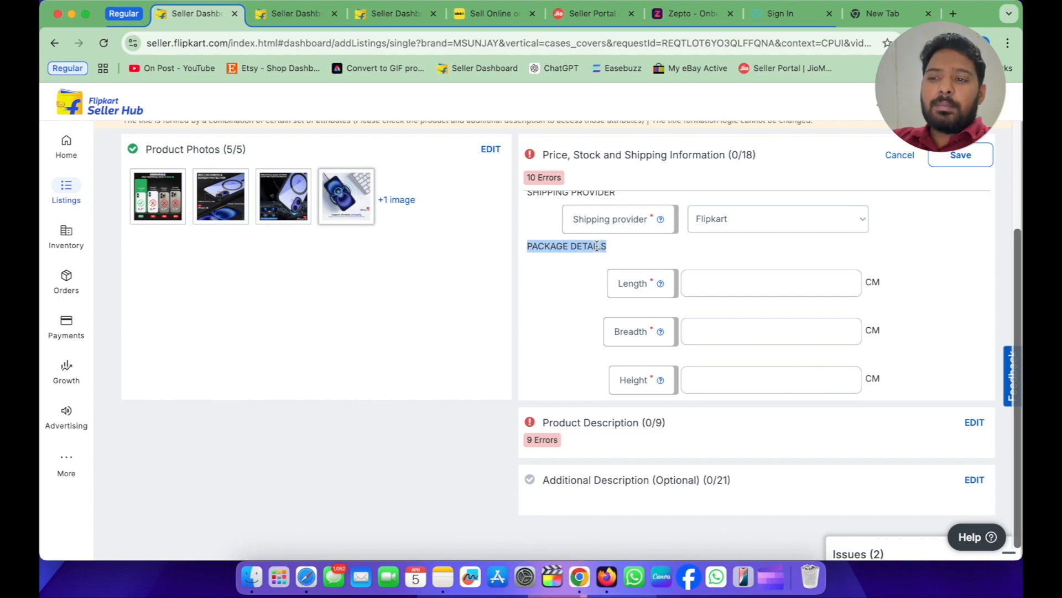
pyautogui.click(679, 266)
pyautogui.click(710, 275)
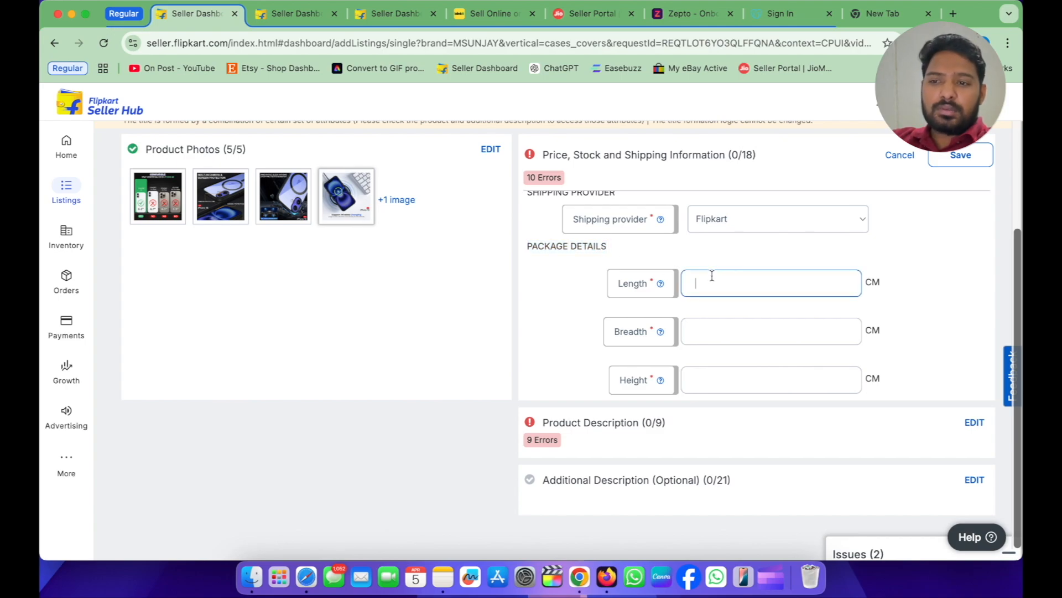
pyautogui.write('6')
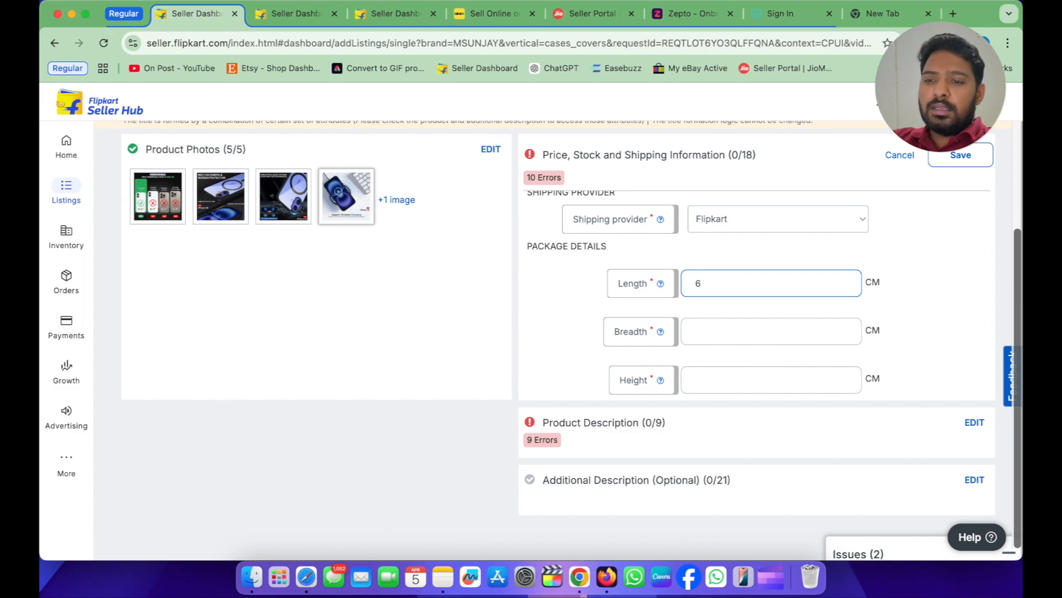
pyautogui.click(711, 324)
pyautogui.write('4')
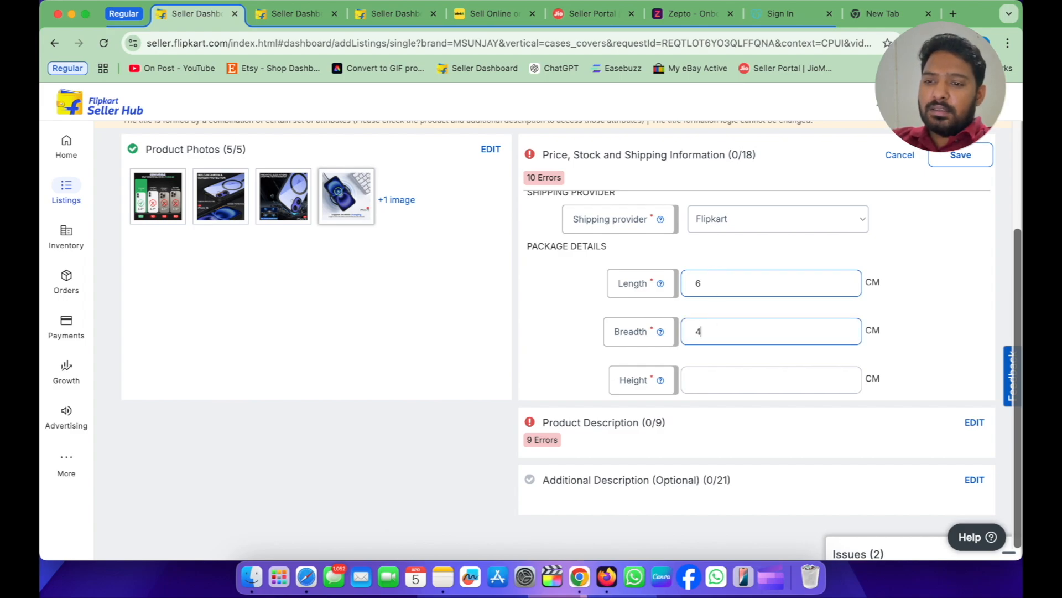
pyautogui.click(708, 374)
pyautogui.scroll(-1, 707, 375)
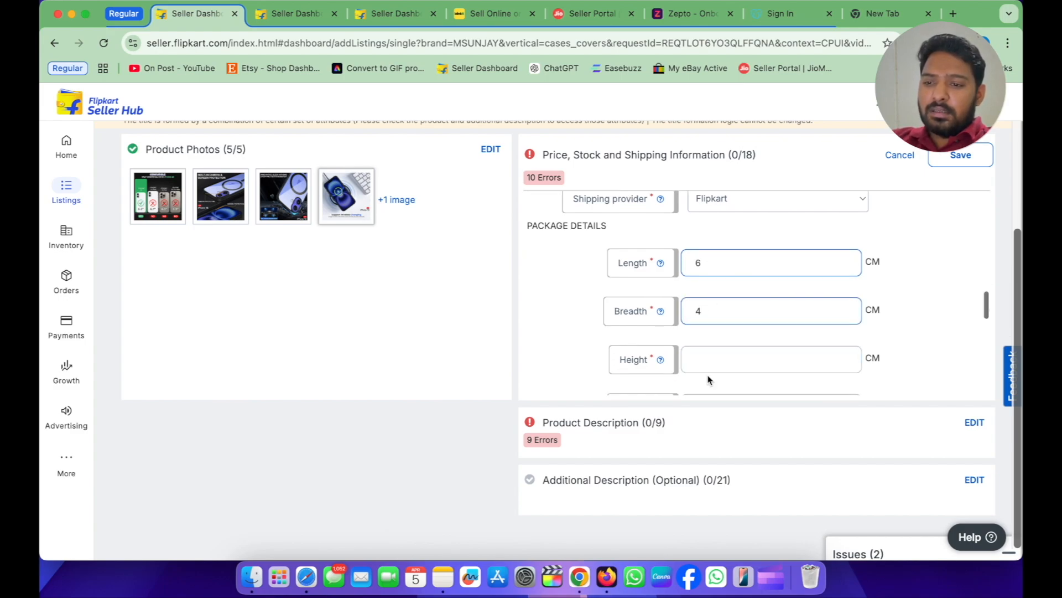
pyautogui.write('3')
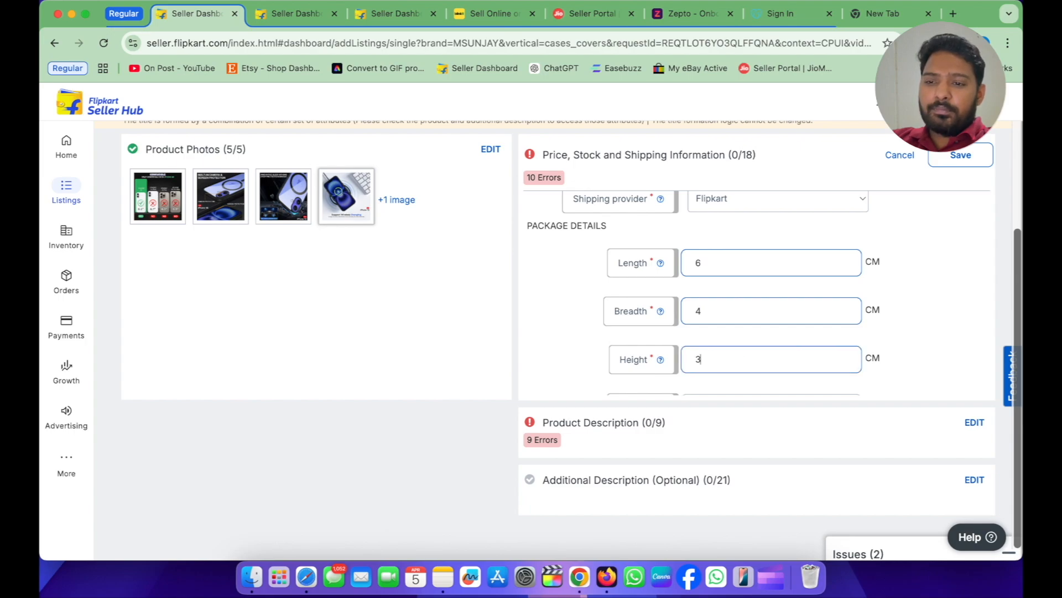
# Step: Set the package weight to 0.1 kg
pyautogui.scroll(-5, 916, 339)
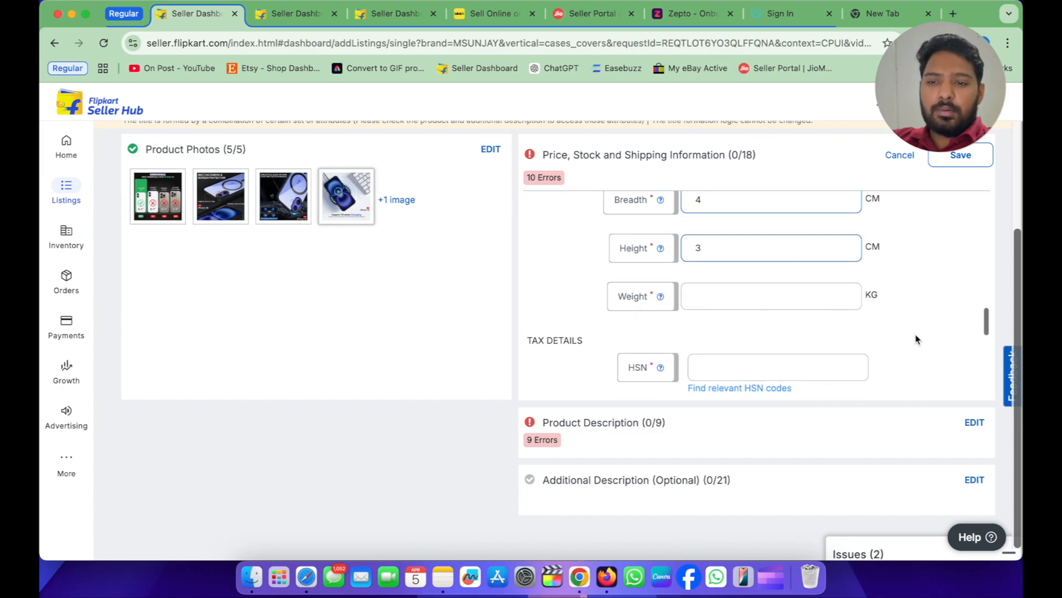
pyautogui.click(791, 295)
pyautogui.write('0.1')
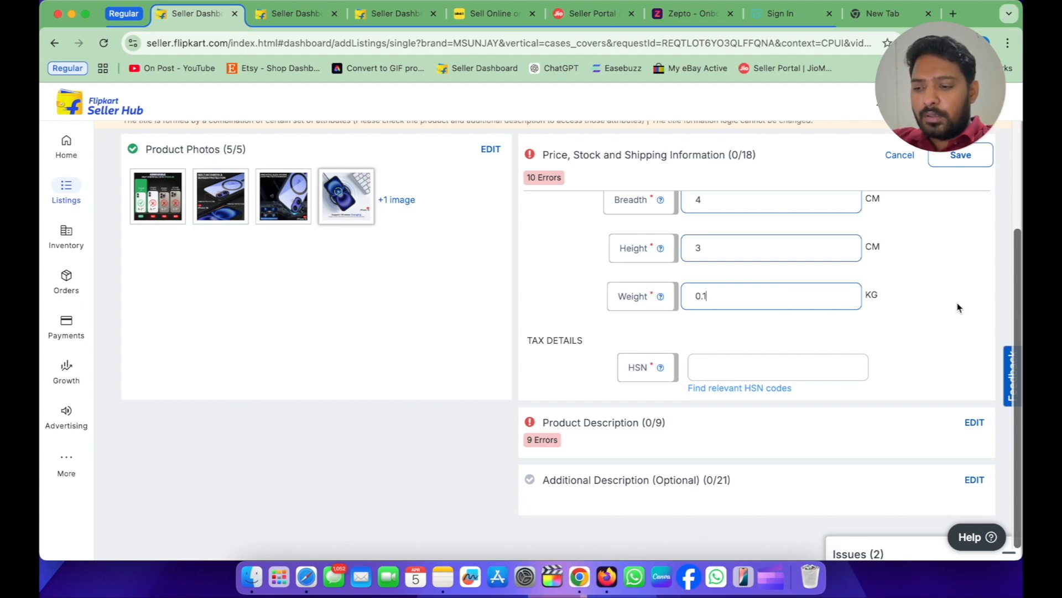
# Step: Look up the relevant HSN codes for the tax details and choose 39264099
pyautogui.scroll(-3, 959, 308)
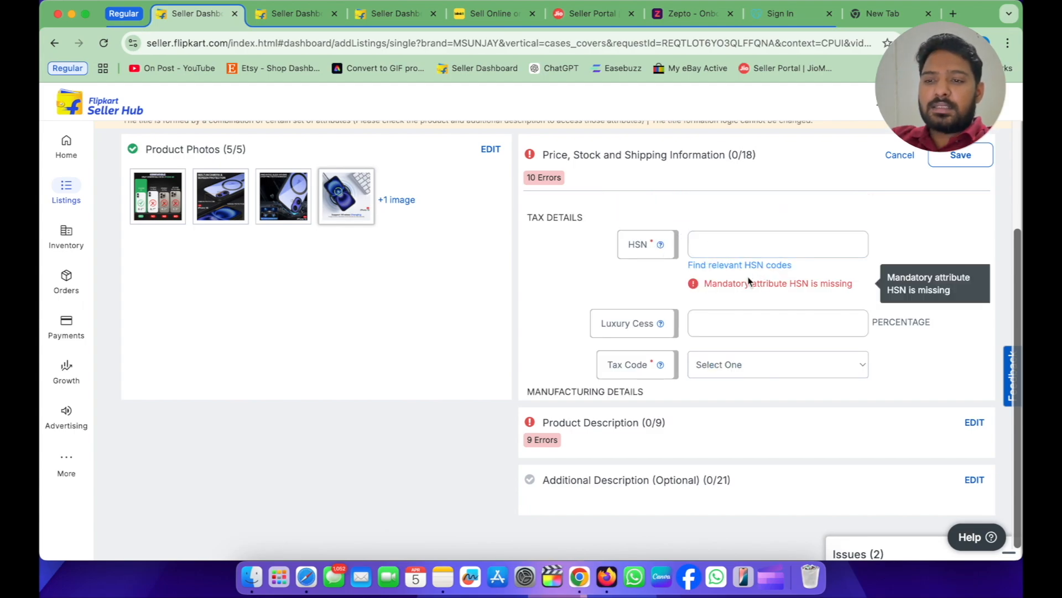
pyautogui.click(749, 266)
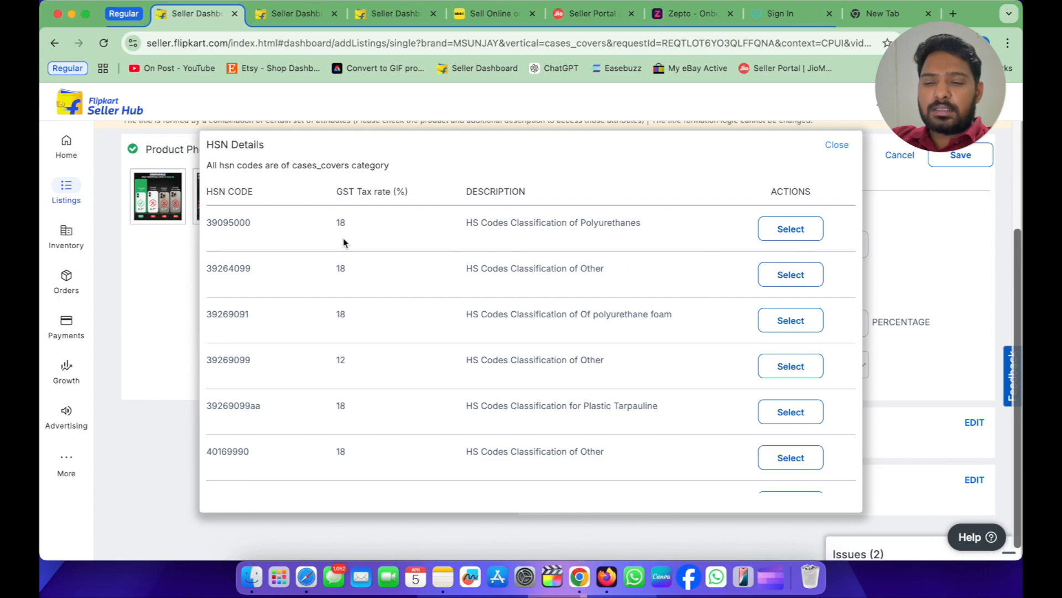
pyautogui.doubleClick(229, 271)
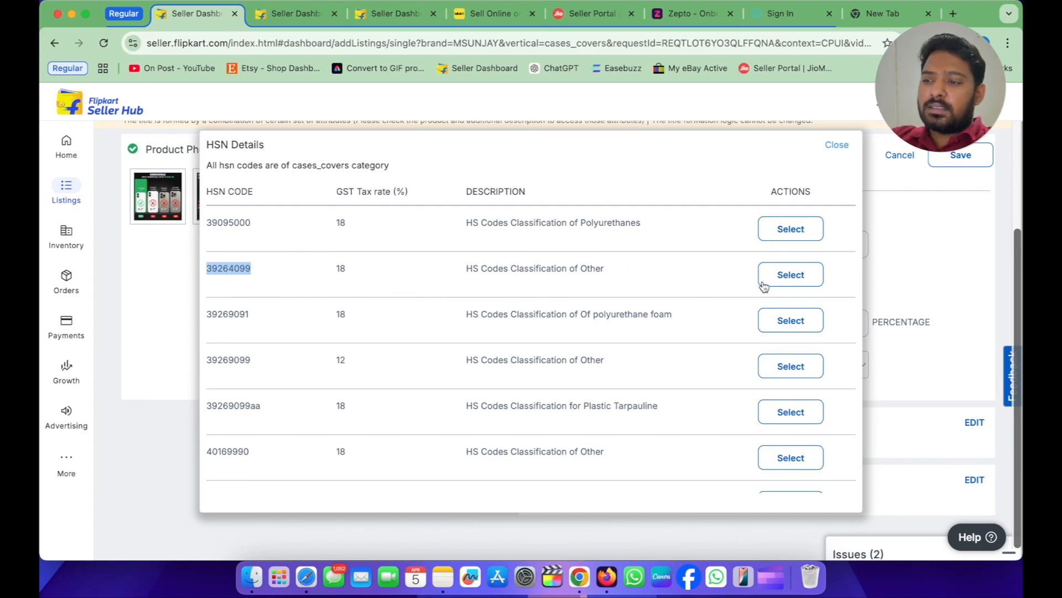
pyautogui.click(805, 279)
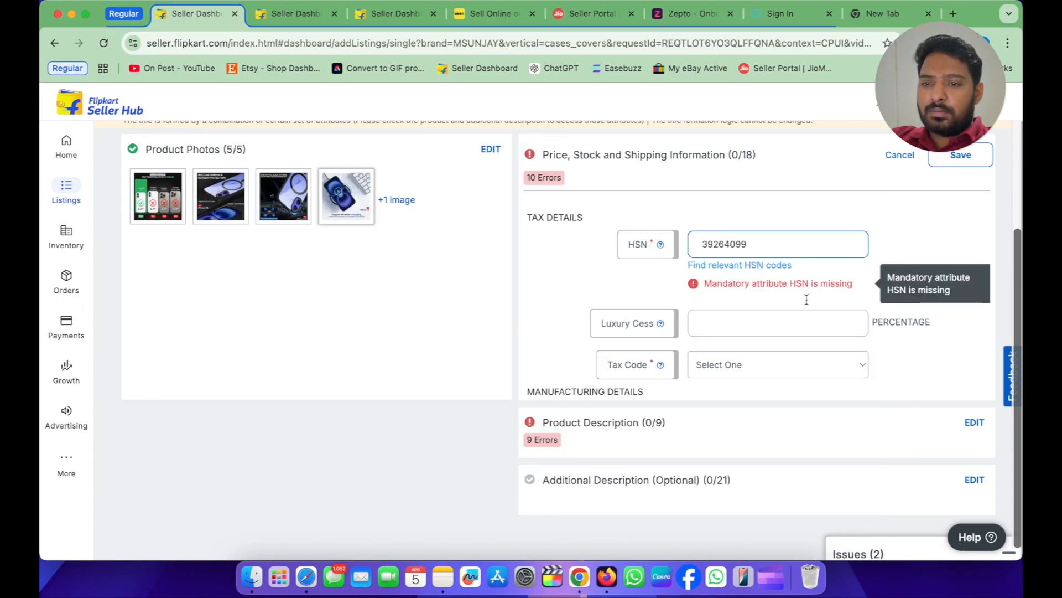
# Step: Set the tax code to GST_18 and check it against the GST rate listed for HSN code 39264099
pyautogui.scroll(-3, 759, 297)
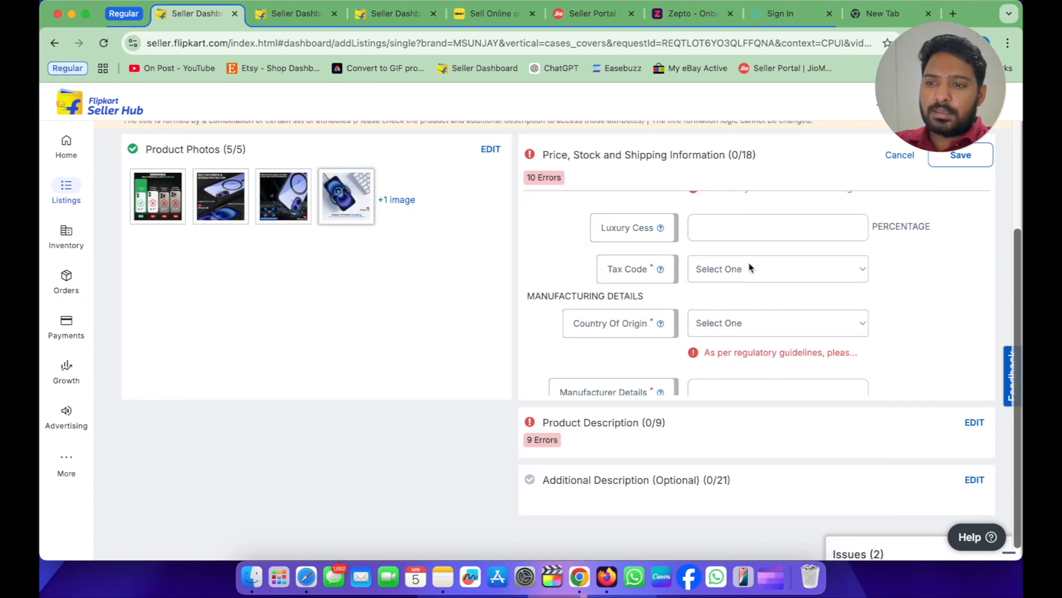
pyautogui.scroll(-1, 880, 257)
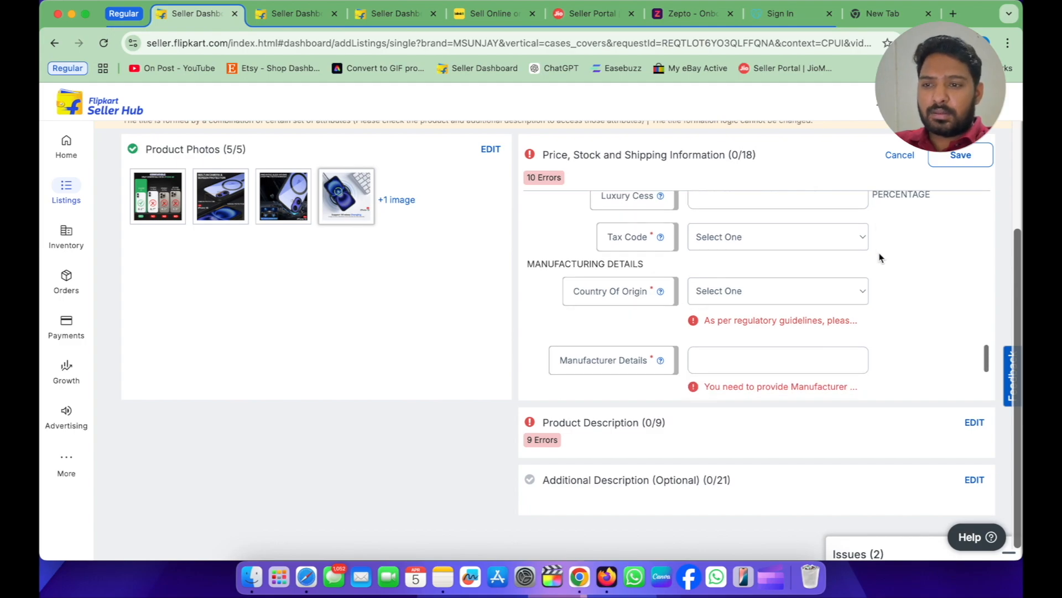
pyautogui.click(759, 242)
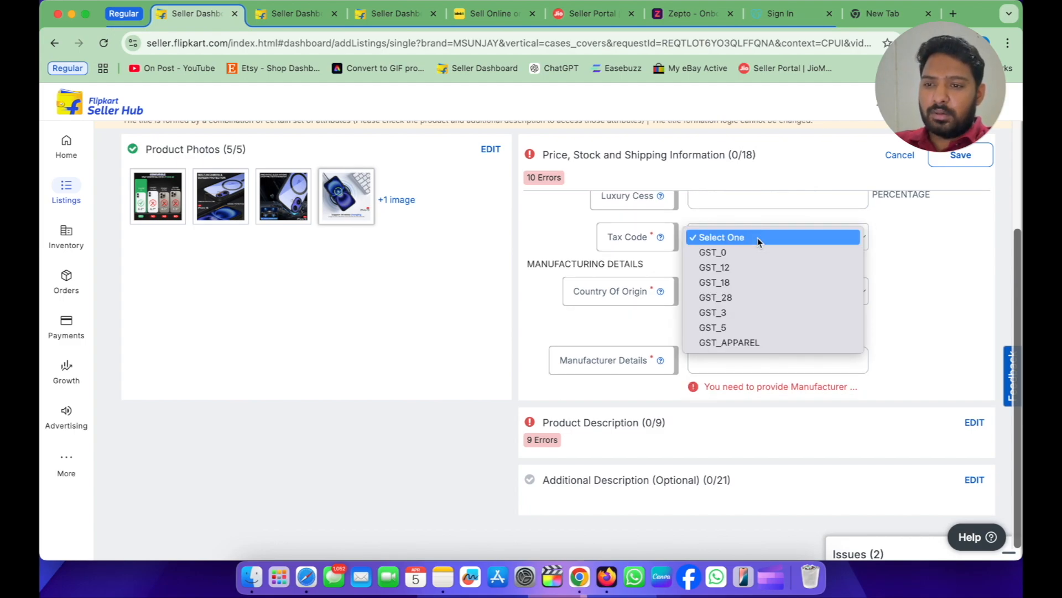
pyautogui.click(756, 282)
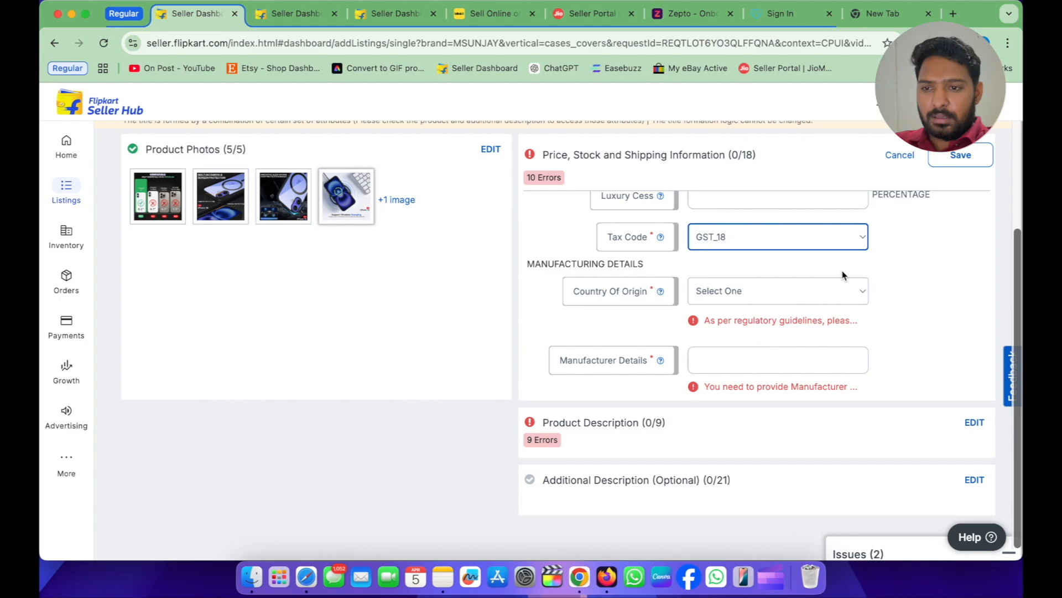
pyautogui.scroll(3, 910, 313)
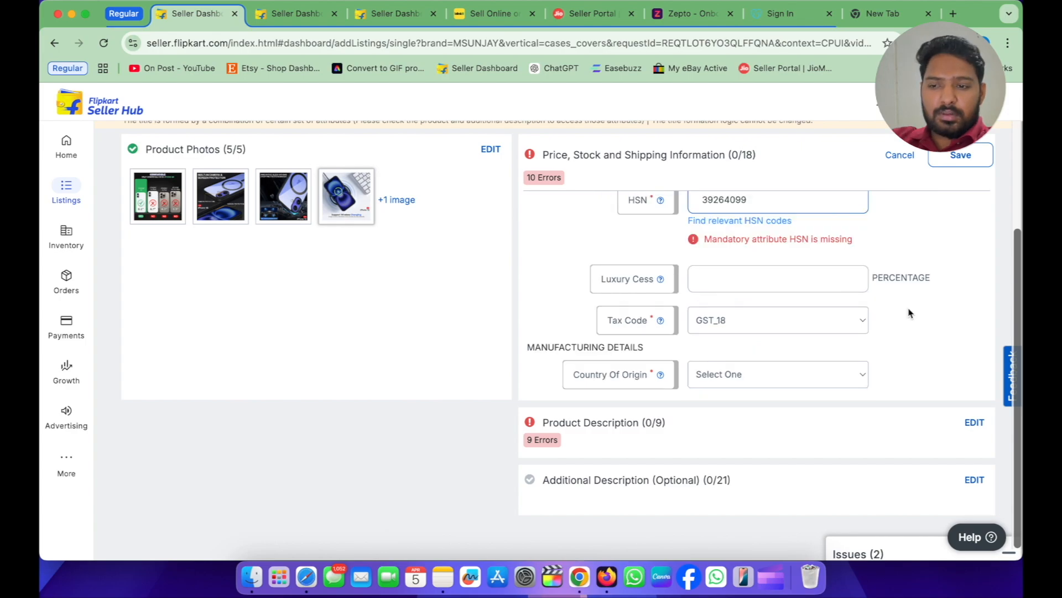
pyautogui.click(738, 222)
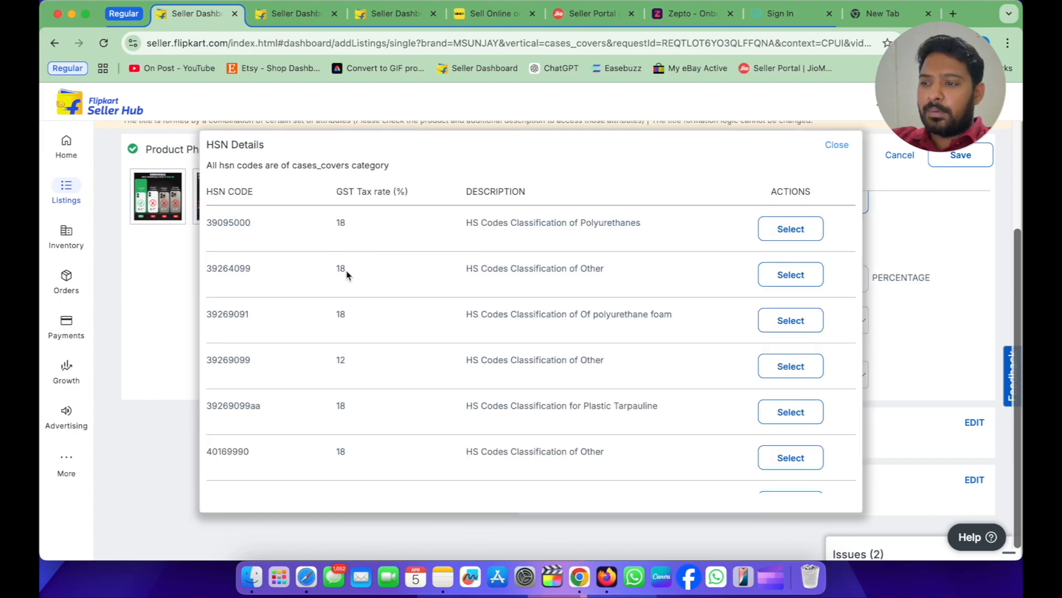
pyautogui.doubleClick(340, 268)
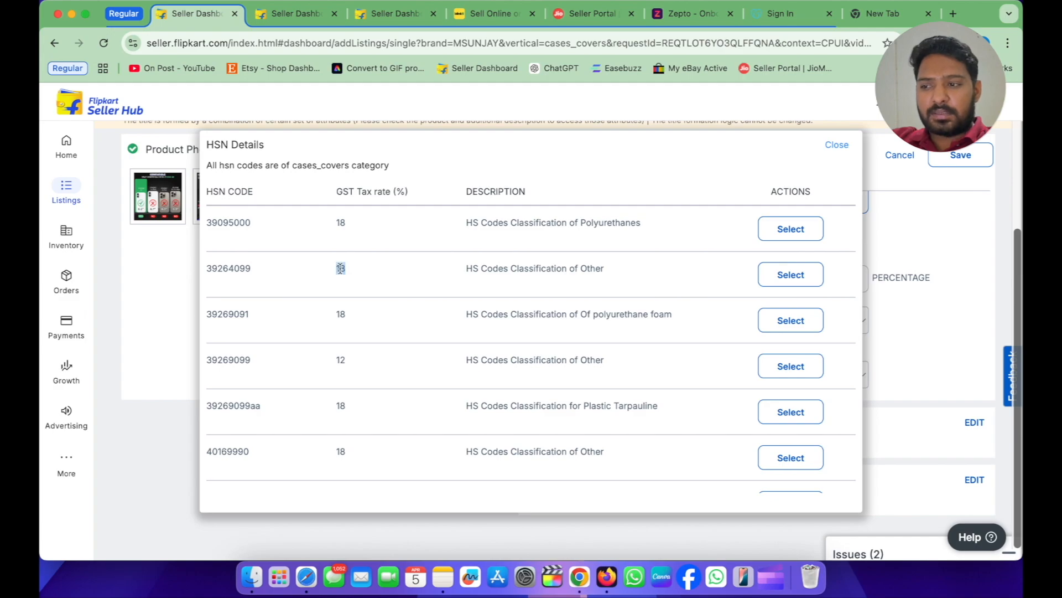
pyautogui.click(838, 147)
# Step: Set the country of origin in the manufacturing details to India
pyautogui.scroll(-3, 915, 294)
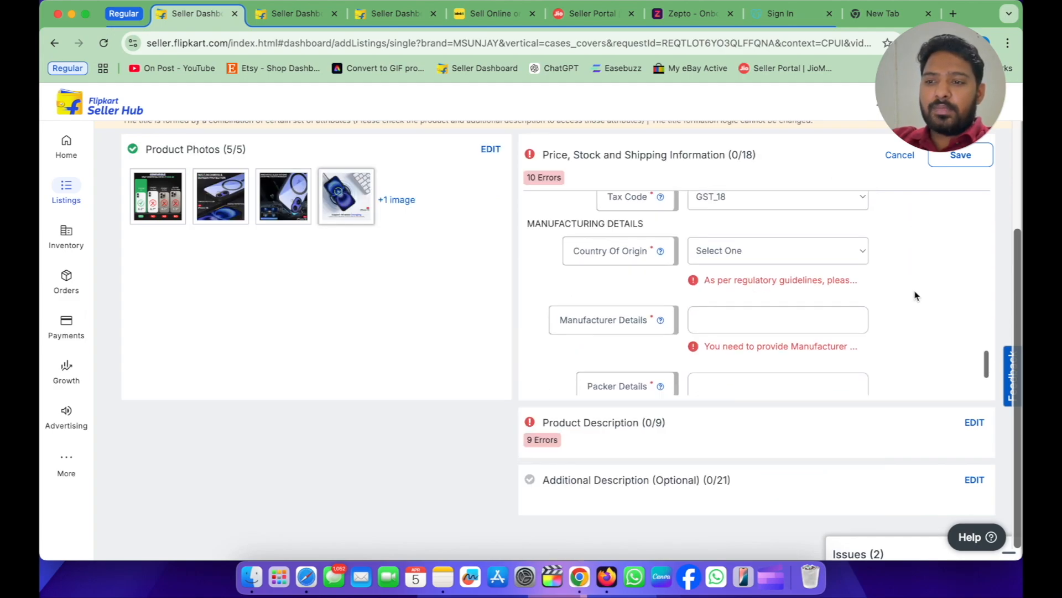
pyautogui.click(794, 255)
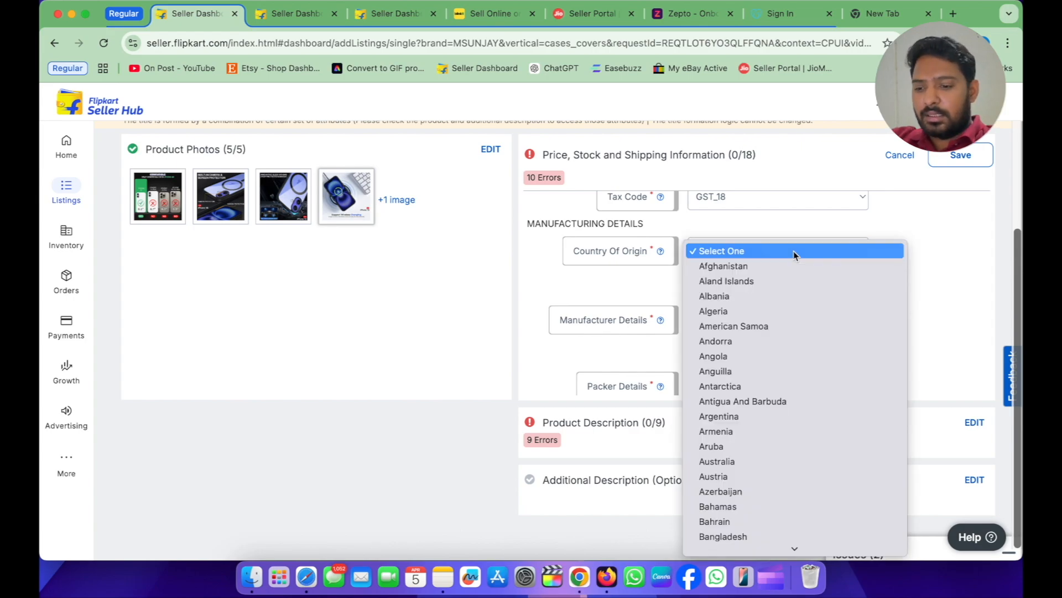
pyautogui.write('india')
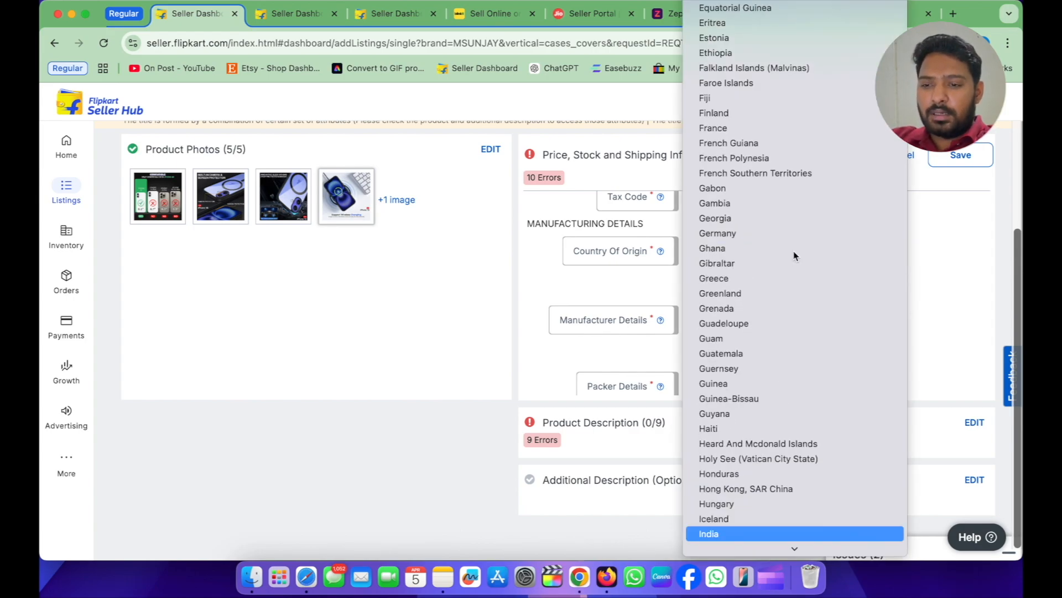
pyautogui.press('Return')
pyautogui.scroll(-1, 818, 264)
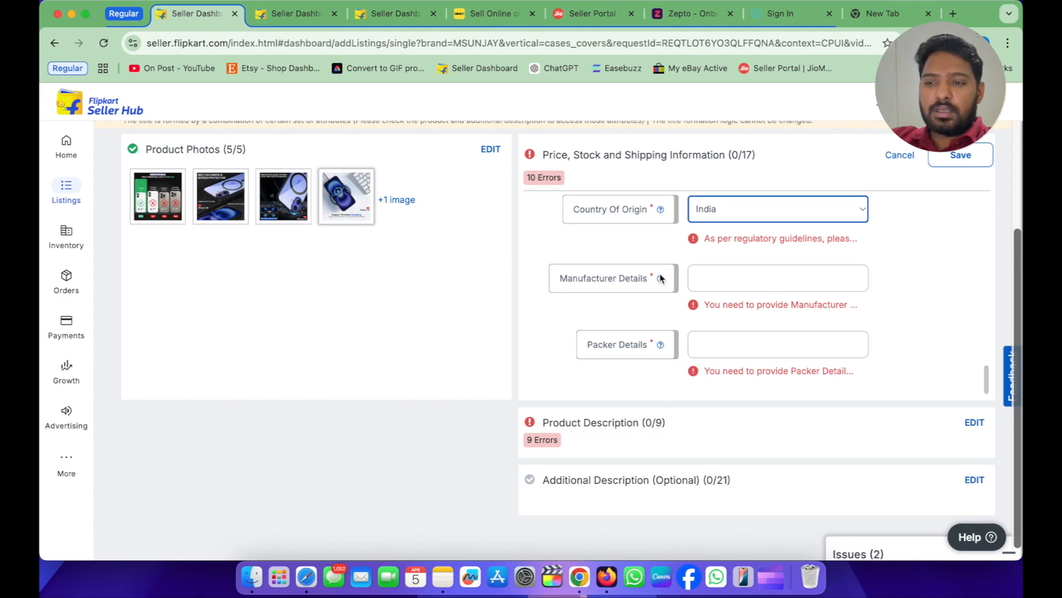
# Step: Enter "Msunjay enterprises" as the manufacturer details
pyautogui.tripleClick(624, 278)
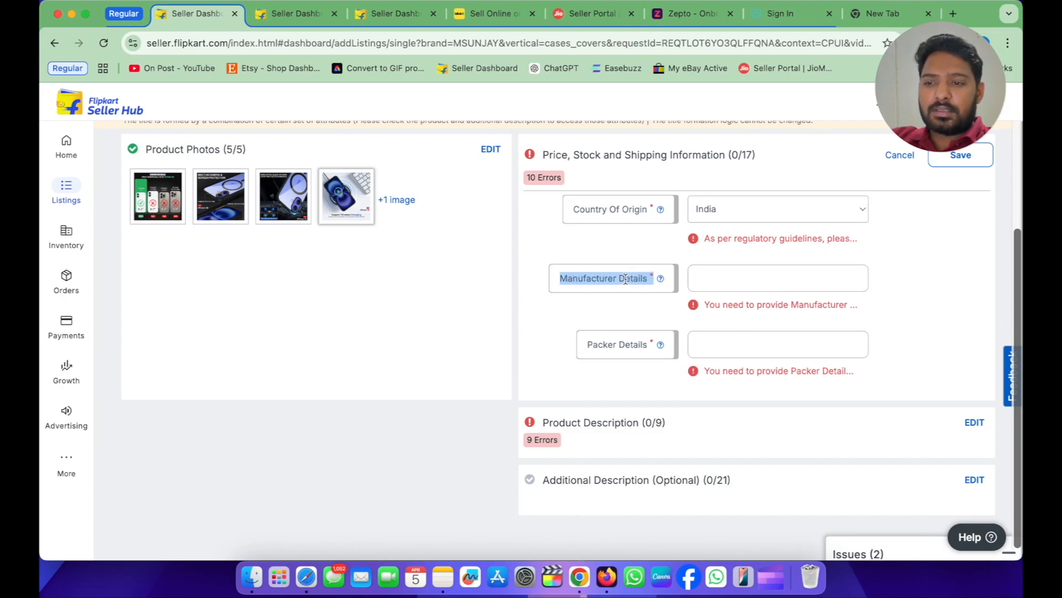
pyautogui.click(718, 274)
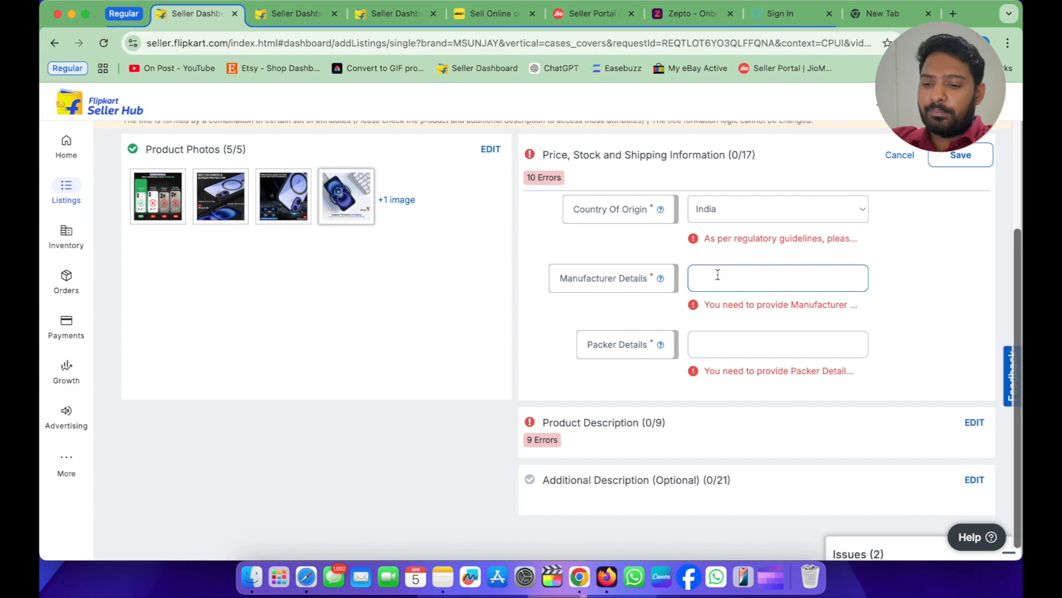
pyautogui.write('Msunjay ')
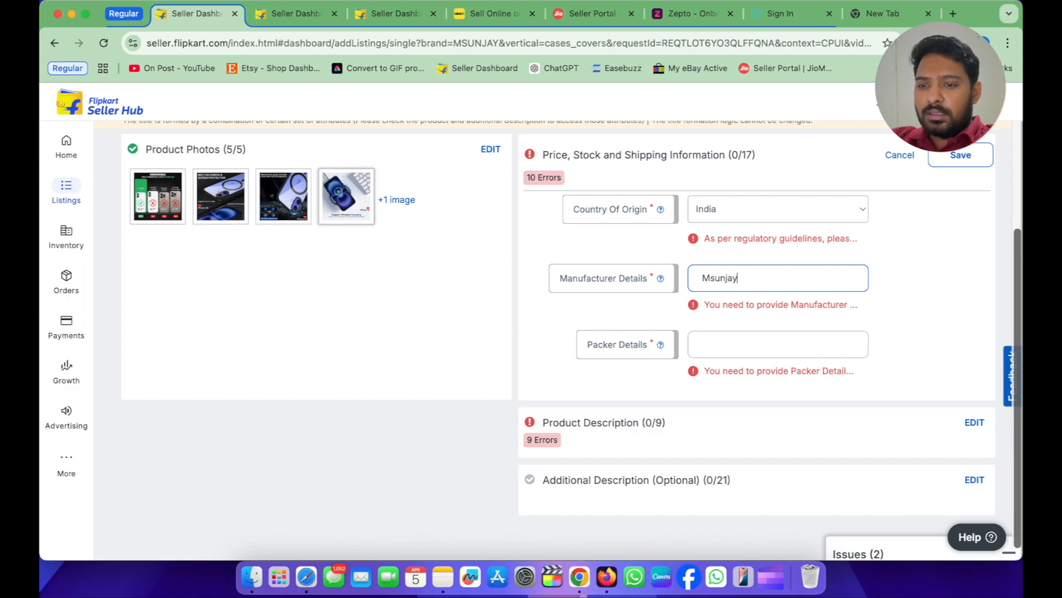
pyautogui.write('enter')
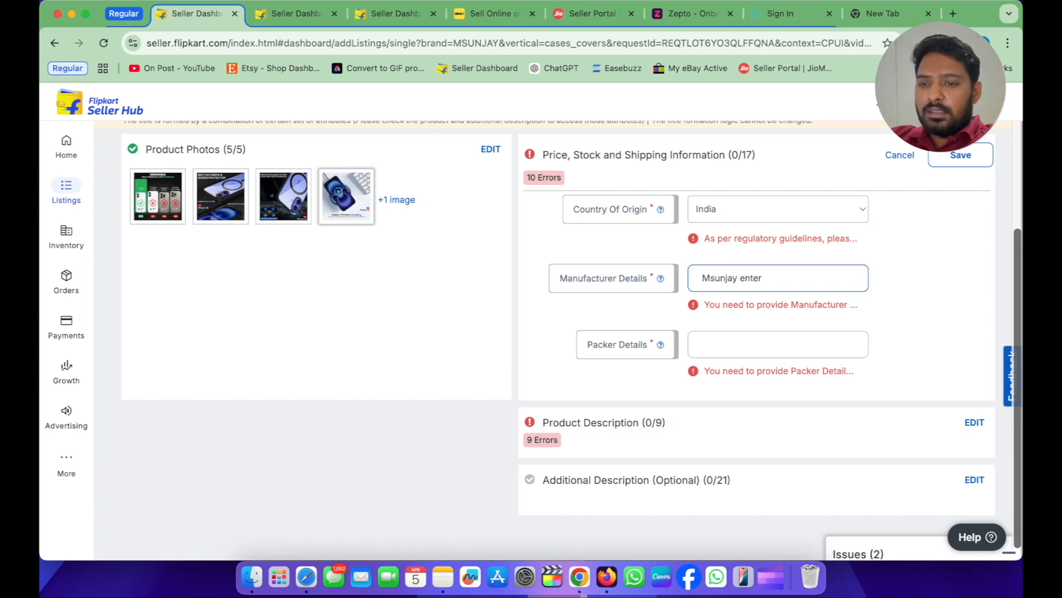
pyautogui.write('prises')
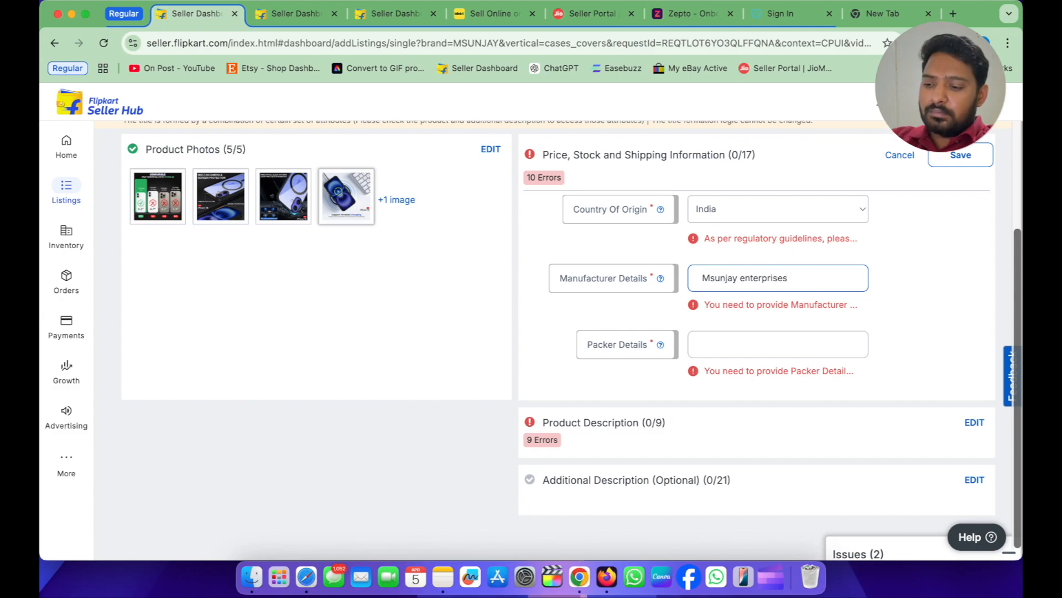
# Step: Copy the manufacturer details into the packer details and save the price, stock and shipping information
pyautogui.press('super+a')
pyautogui.press('super+c')
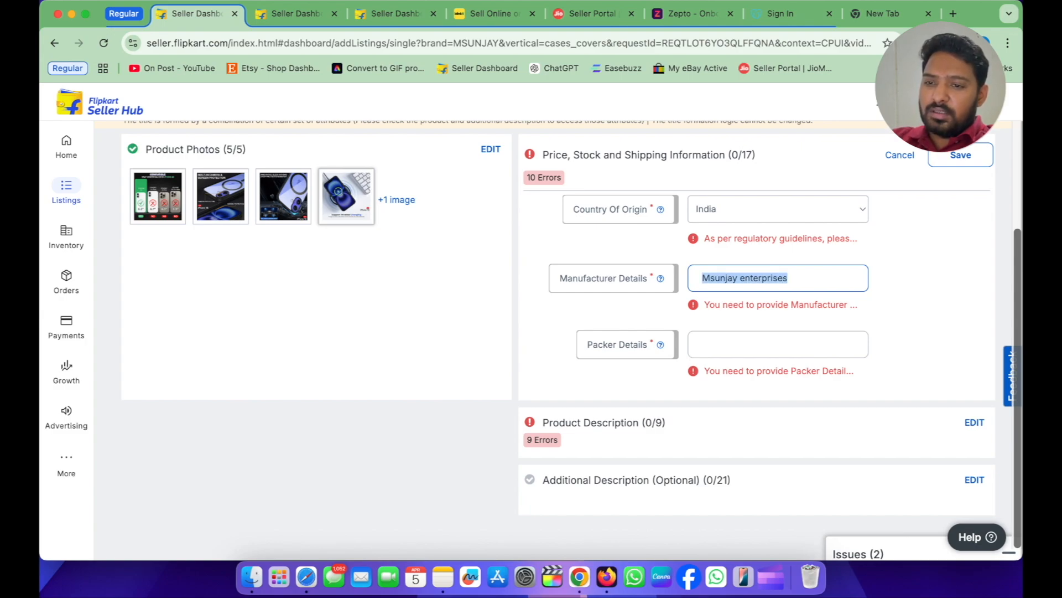
pyautogui.click(703, 344)
pyautogui.press('super+v')
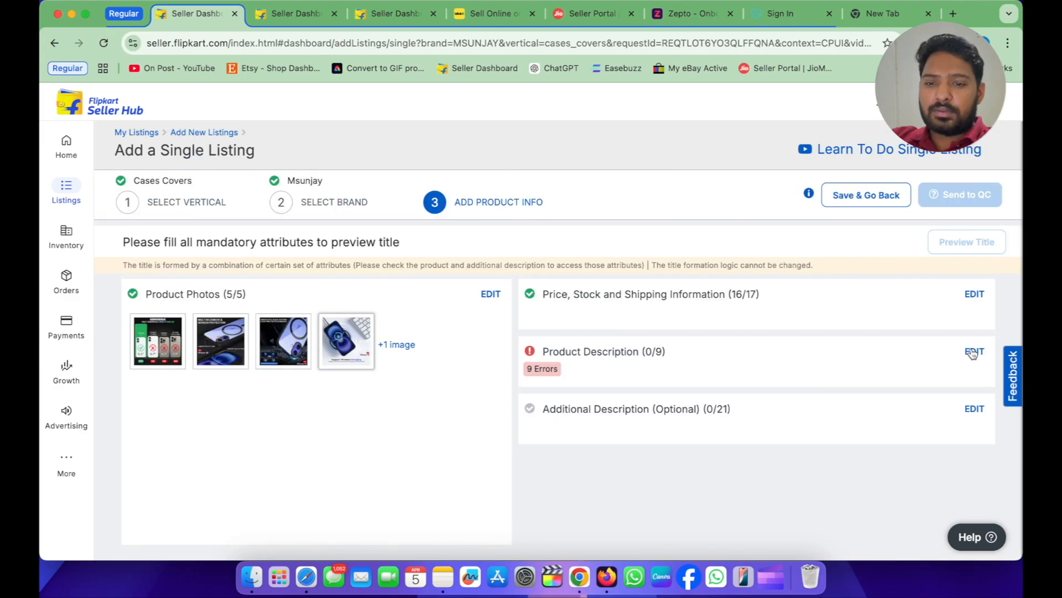
# Step: Open the product description for editing and paste the copied title beginning "iPhone 16 Back Case Cover | Defence Series" as the model number
pyautogui.click(974, 352)
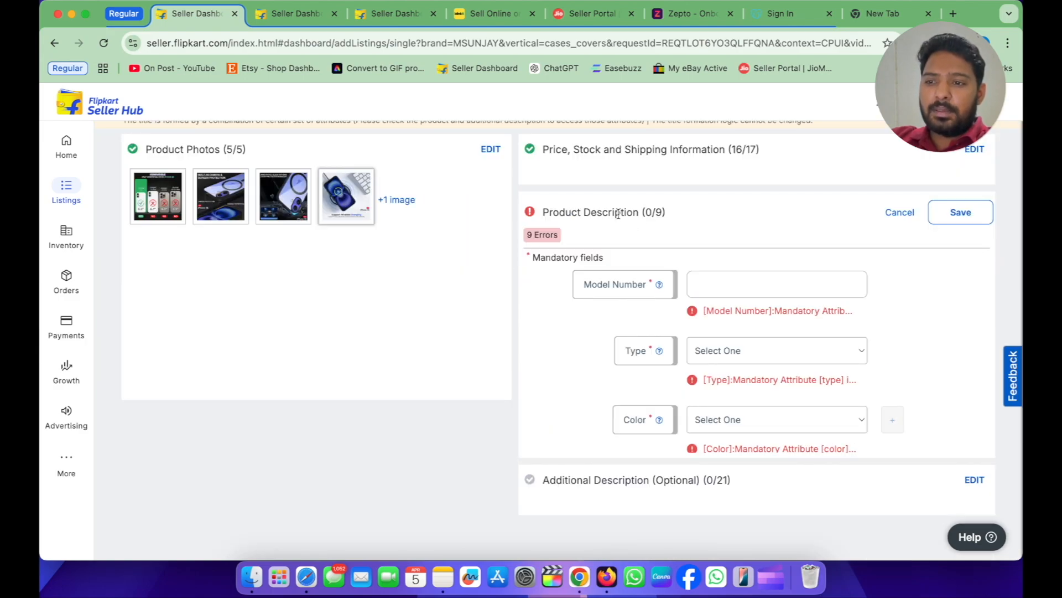
pyautogui.tripleClick(621, 287)
pyautogui.click(809, 292)
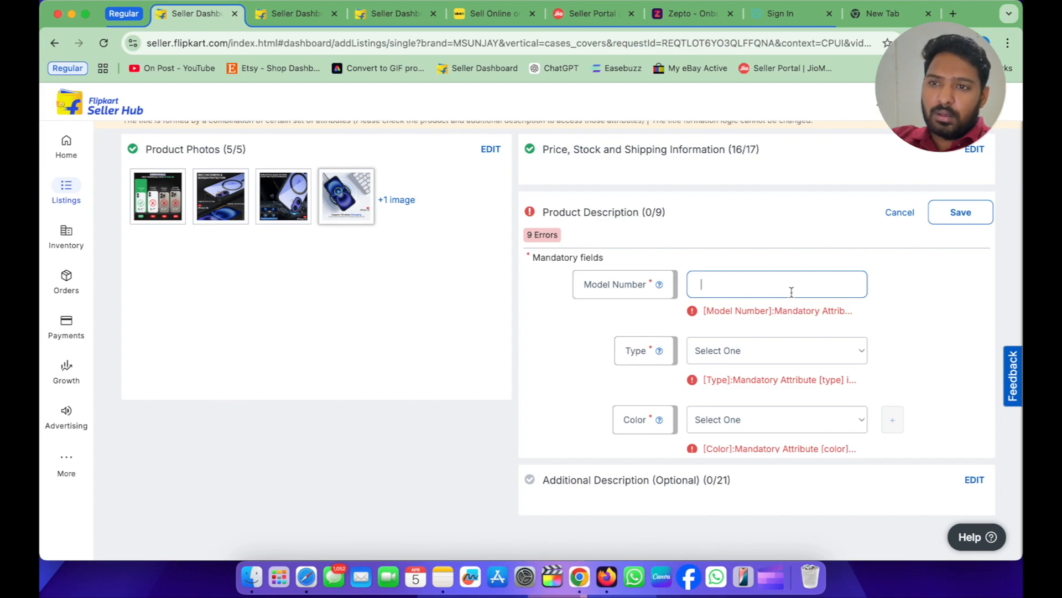
pyautogui.press('super+v')
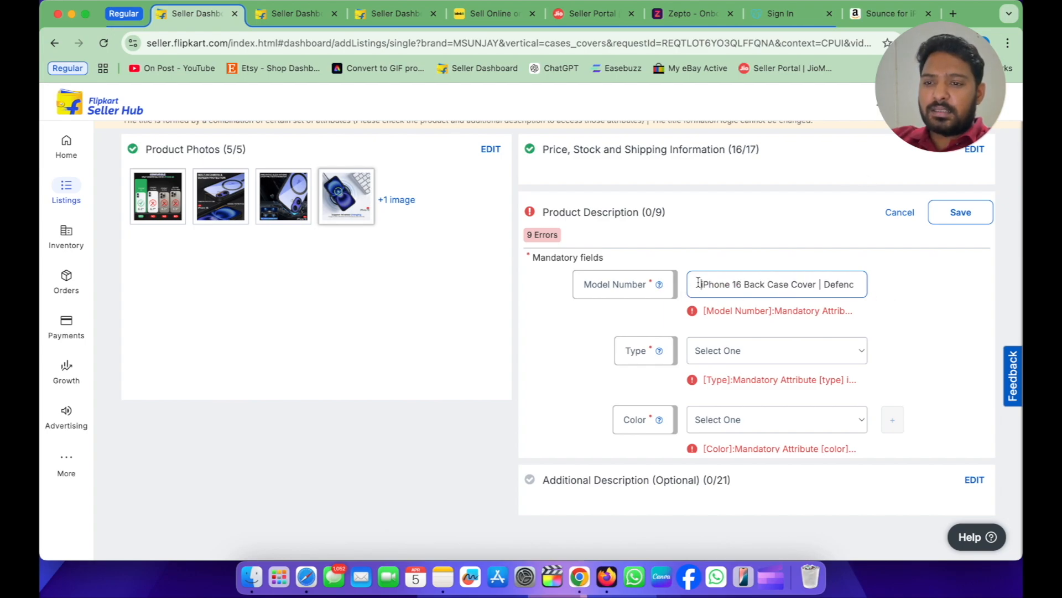
pyautogui.hscroll(2, 790, 284)
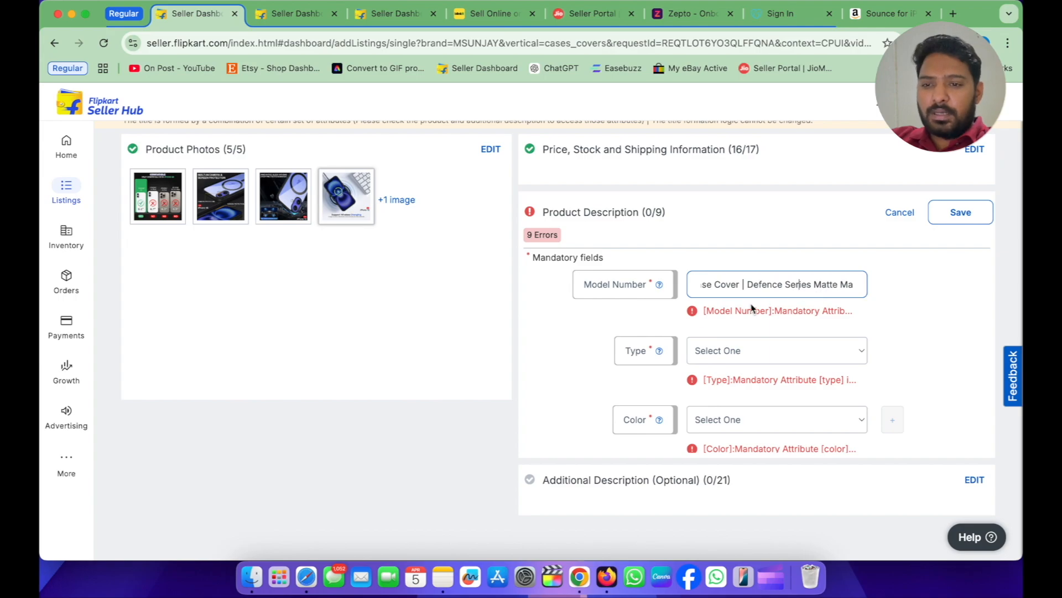
pyautogui.hscroll(-3, 771, 284)
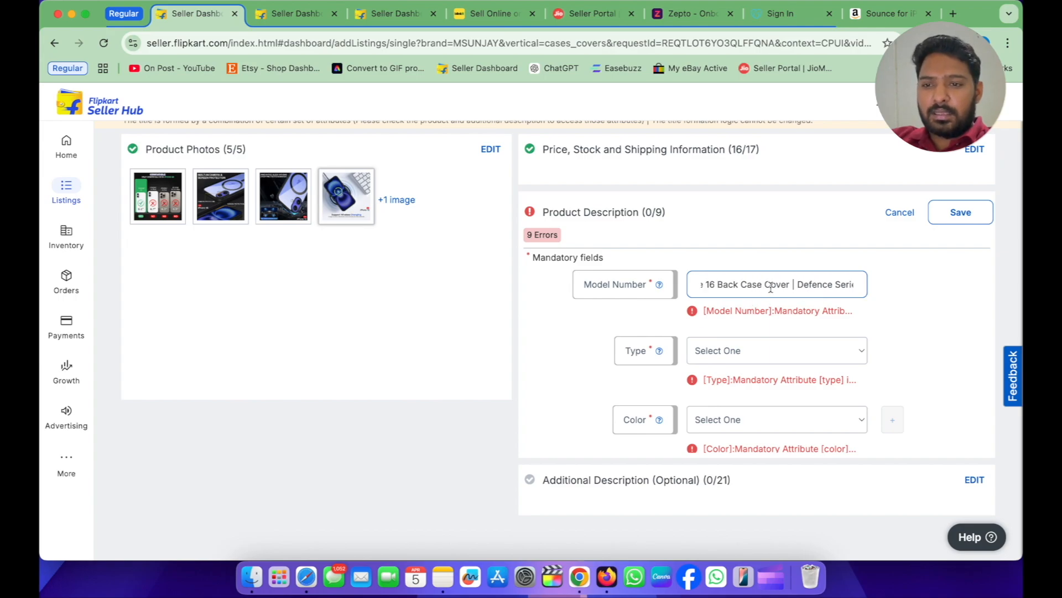
# Step: Set the product type in the product description to Back Cover
pyautogui.click(760, 353)
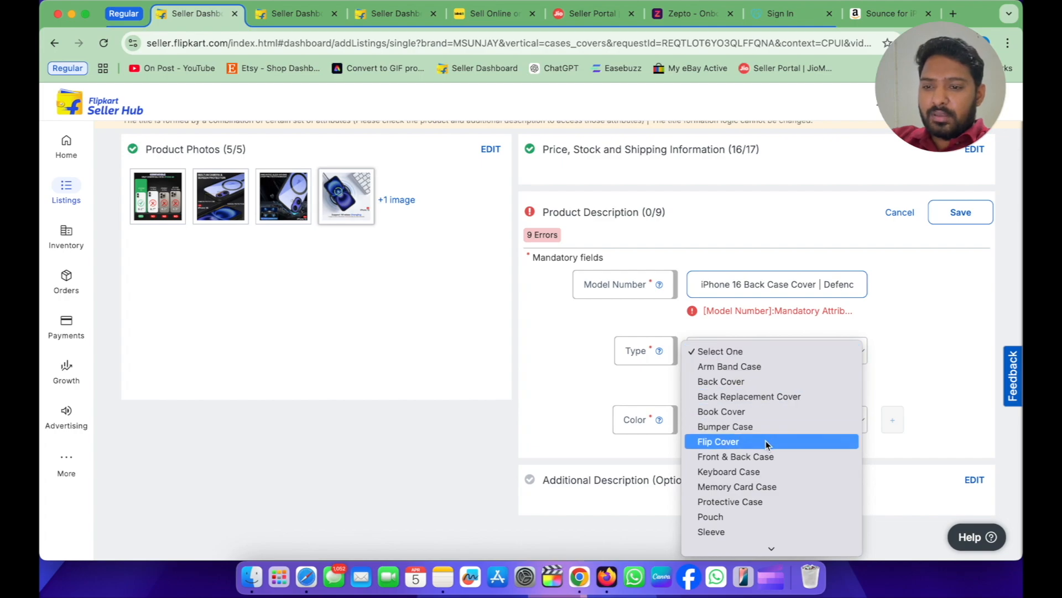
pyautogui.scroll(-1, 766, 440)
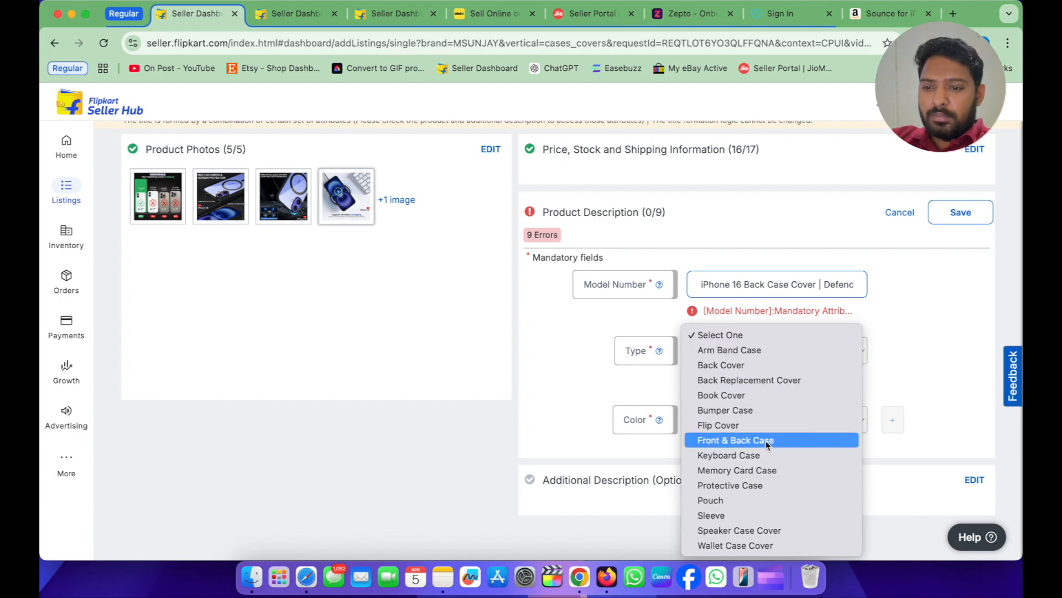
pyautogui.click(762, 367)
# Step: Set the product color to Black and add Transparent as a second color
pyautogui.scroll(-2, 762, 371)
pyautogui.scroll(-2, 762, 371)
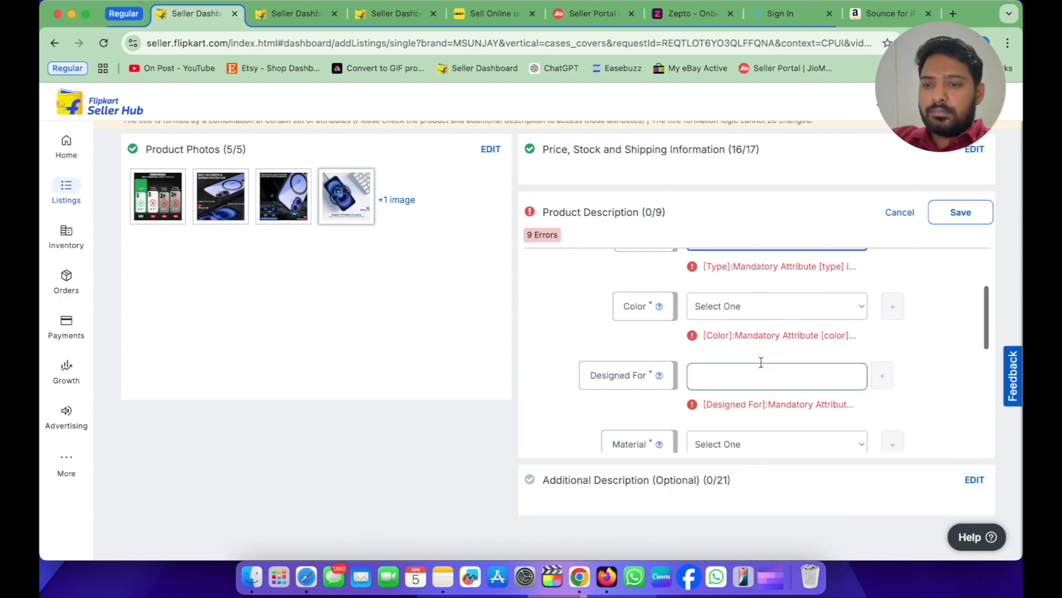
pyautogui.click(739, 306)
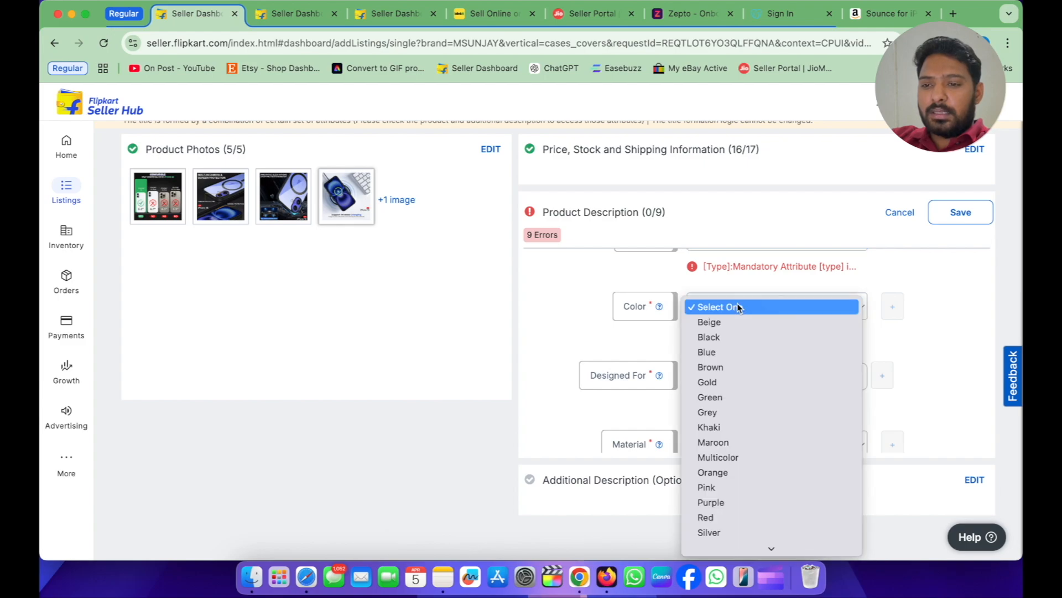
pyautogui.click(739, 336)
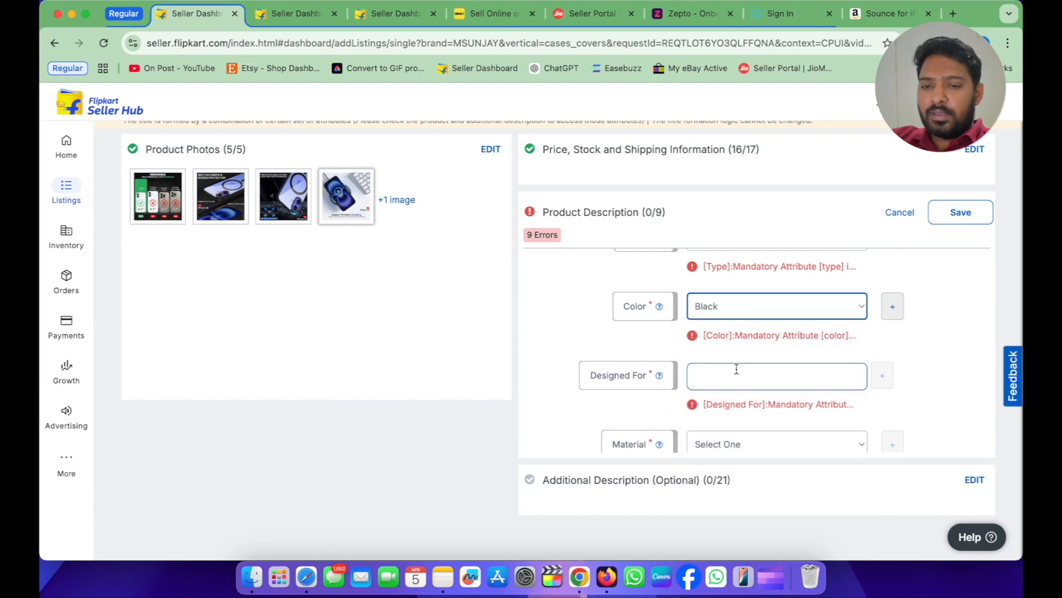
pyautogui.scroll(-2, 738, 369)
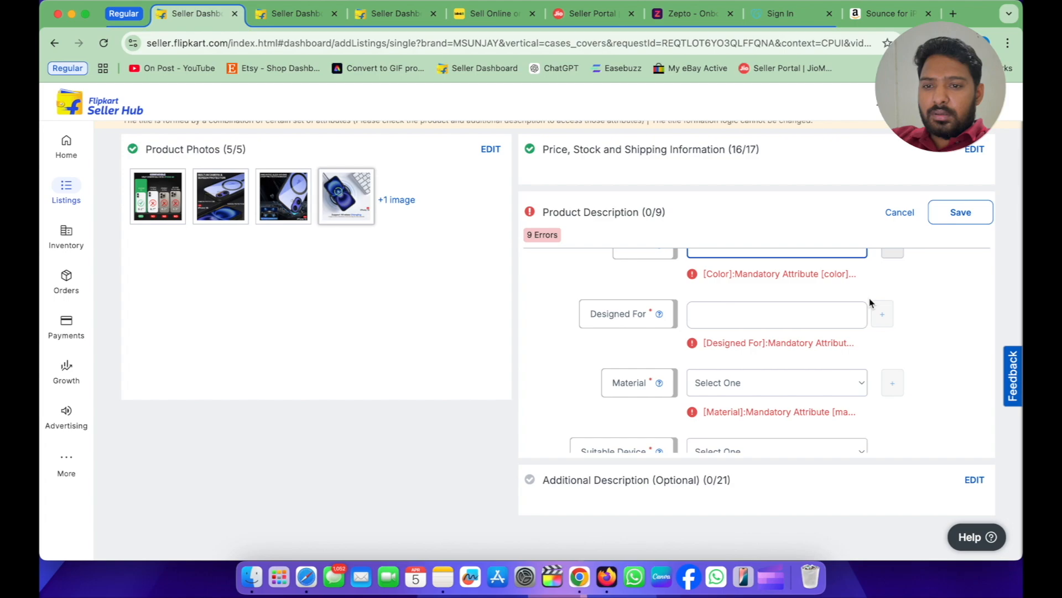
pyautogui.scroll(2, 870, 301)
pyautogui.click(890, 280)
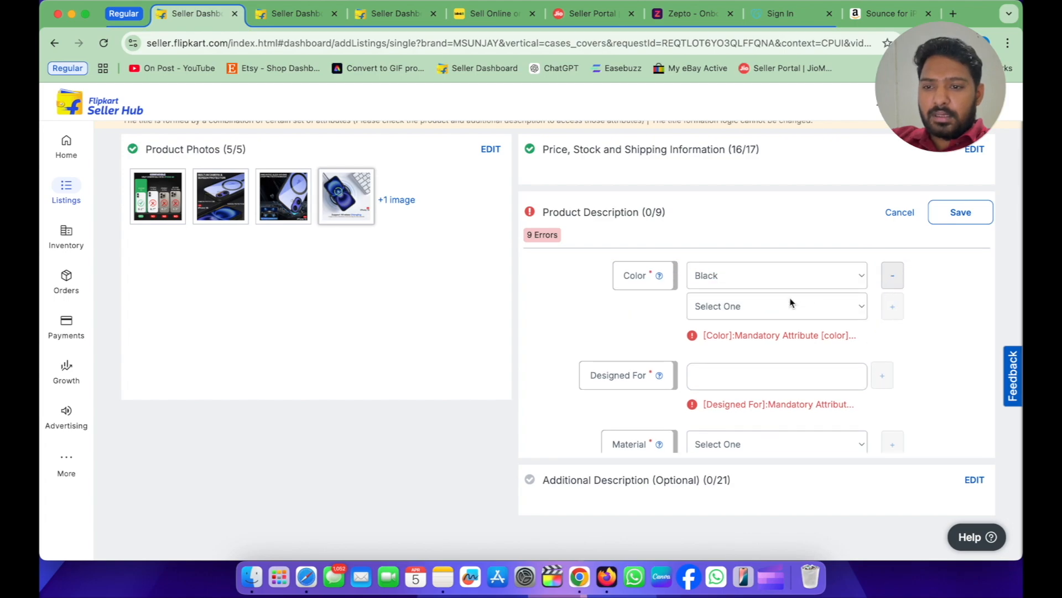
pyautogui.click(742, 307)
pyautogui.scroll(-2, 733, 442)
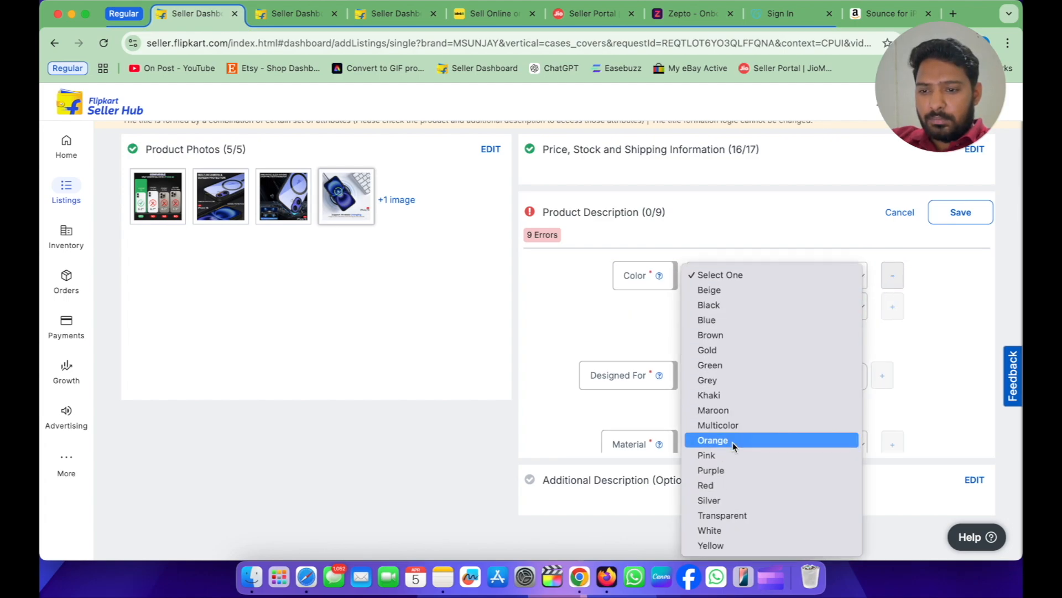
pyautogui.click(737, 517)
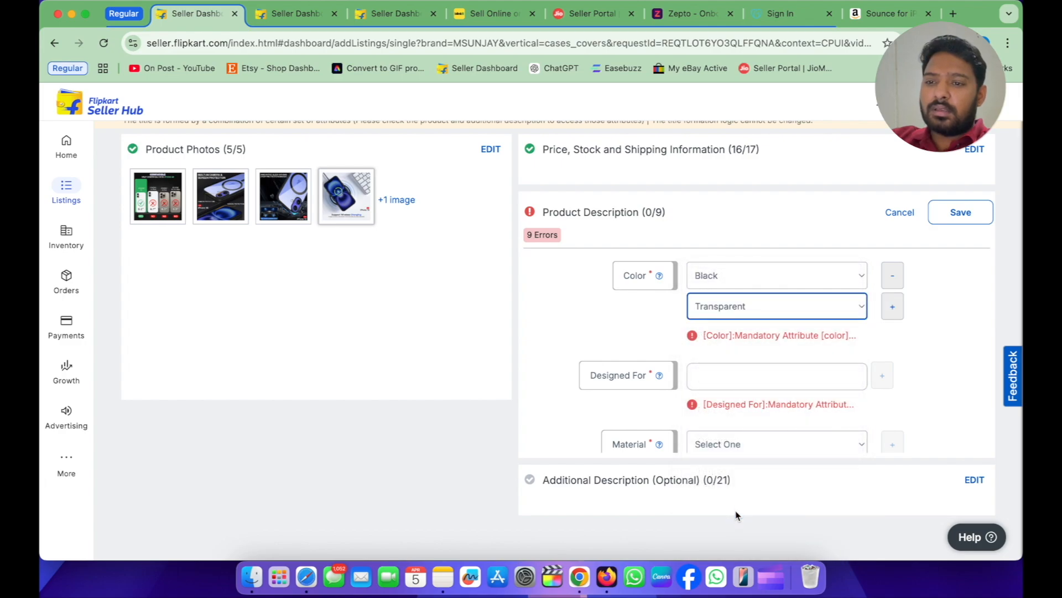
# Step: Enter "iPhone 16" as the model the cover is designed for
pyautogui.click(773, 370)
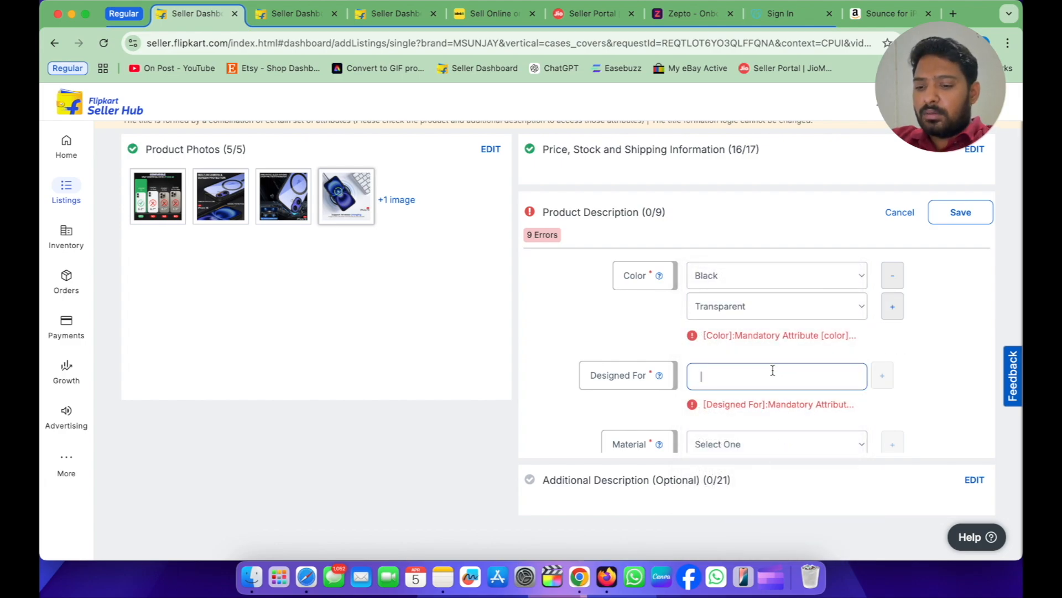
pyautogui.click(773, 370)
pyautogui.write('Iph')
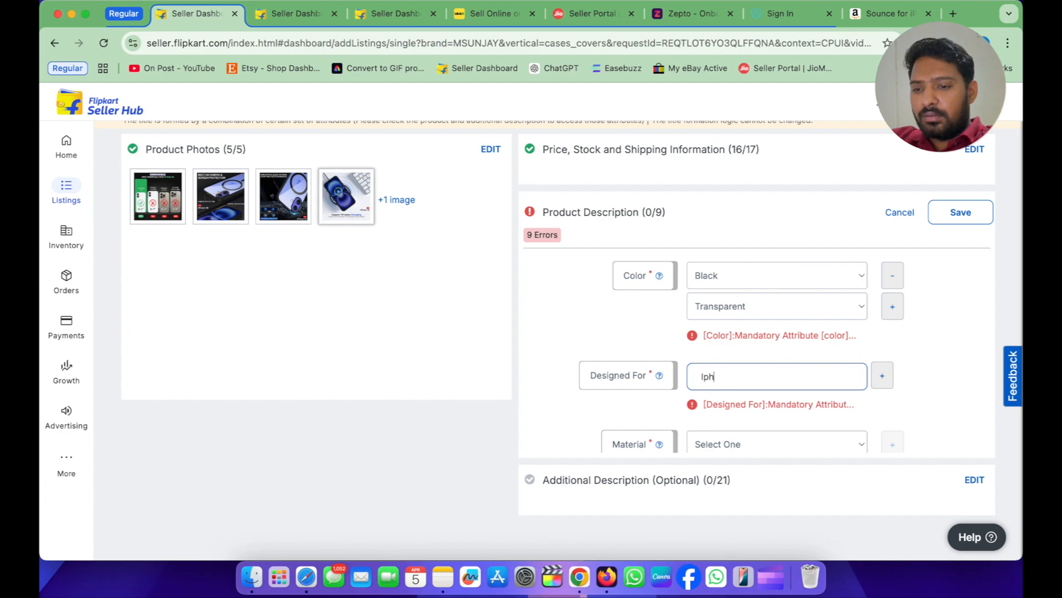
pyautogui.press('BackSpace')
pyautogui.press('BackSpace')
pyautogui.press('BackSpace')
pyautogui.write('i')
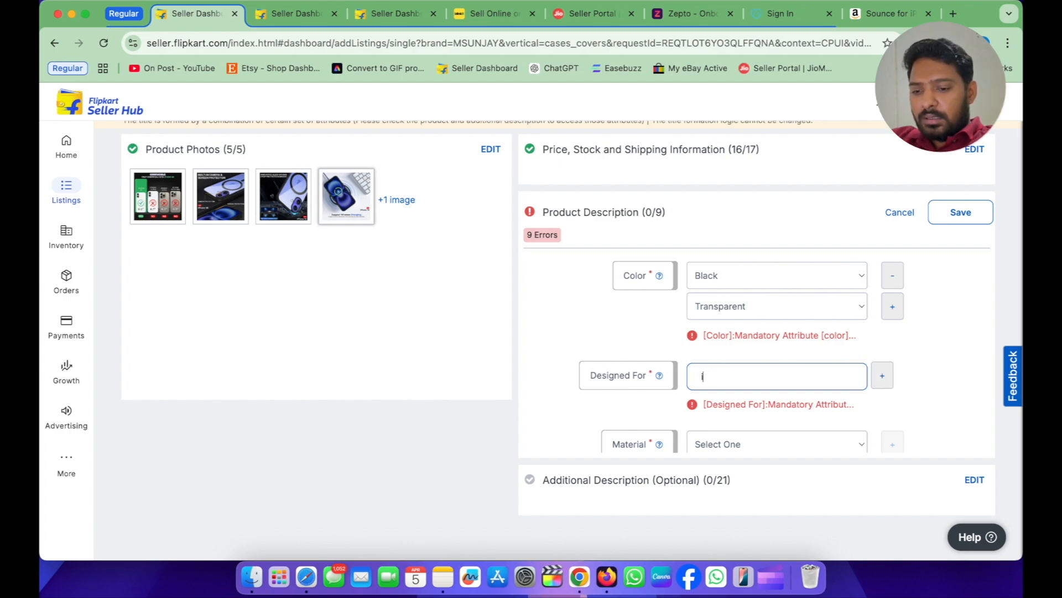
pyautogui.write('Phone')
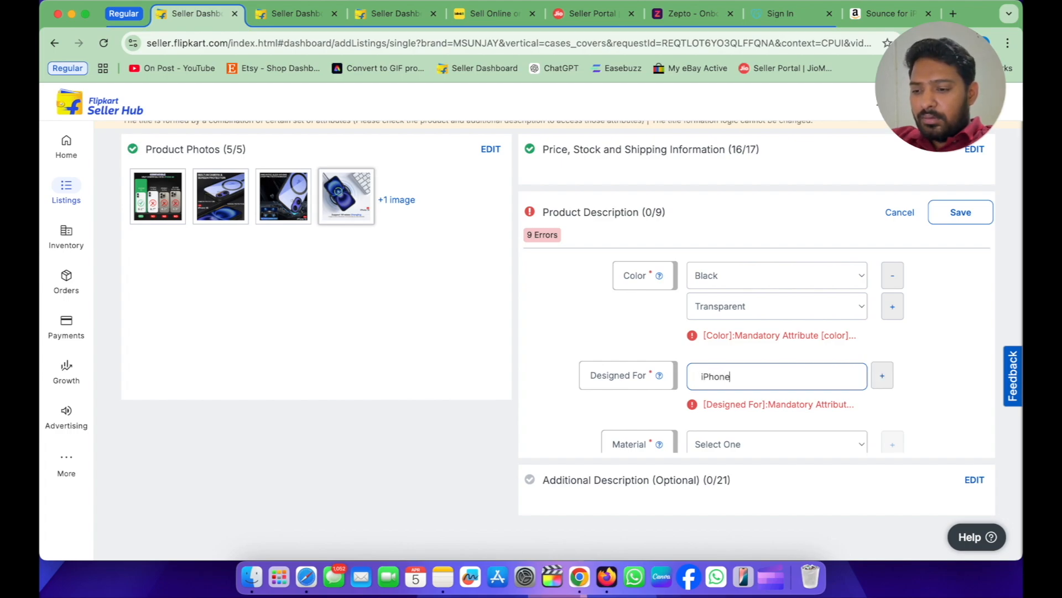
pyautogui.write(' 16')
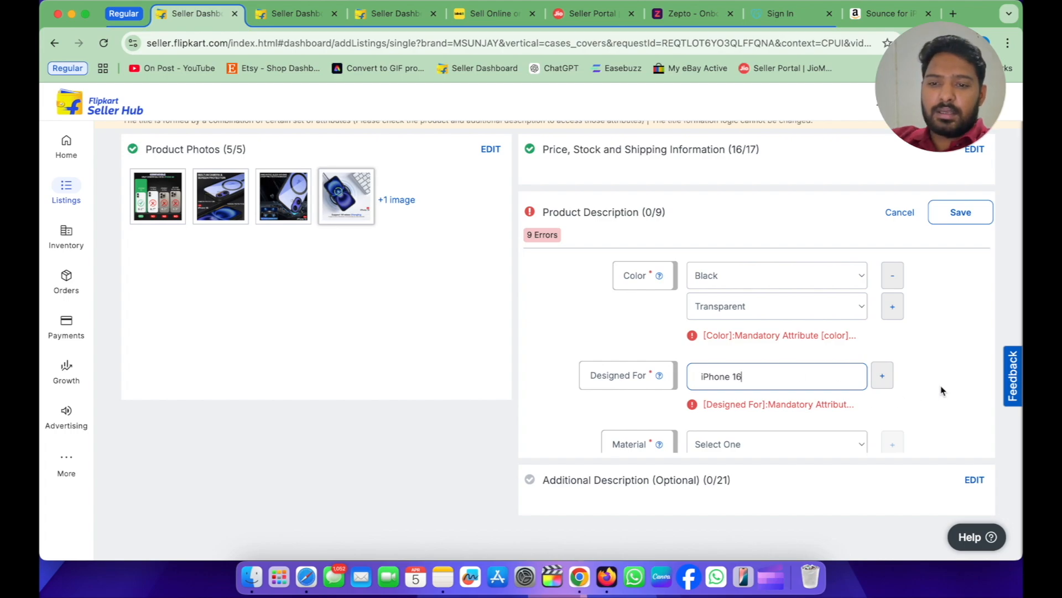
# Step: Set the material to Thermoplastic Polyurethane and the suitable device to Mobile
pyautogui.scroll(-3, 941, 390)
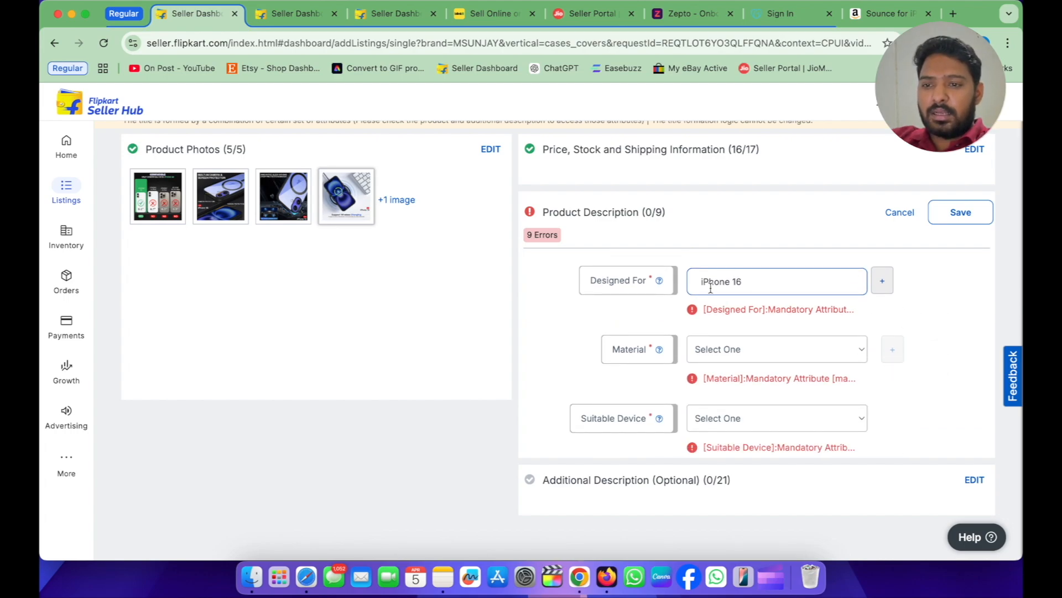
pyautogui.click(738, 351)
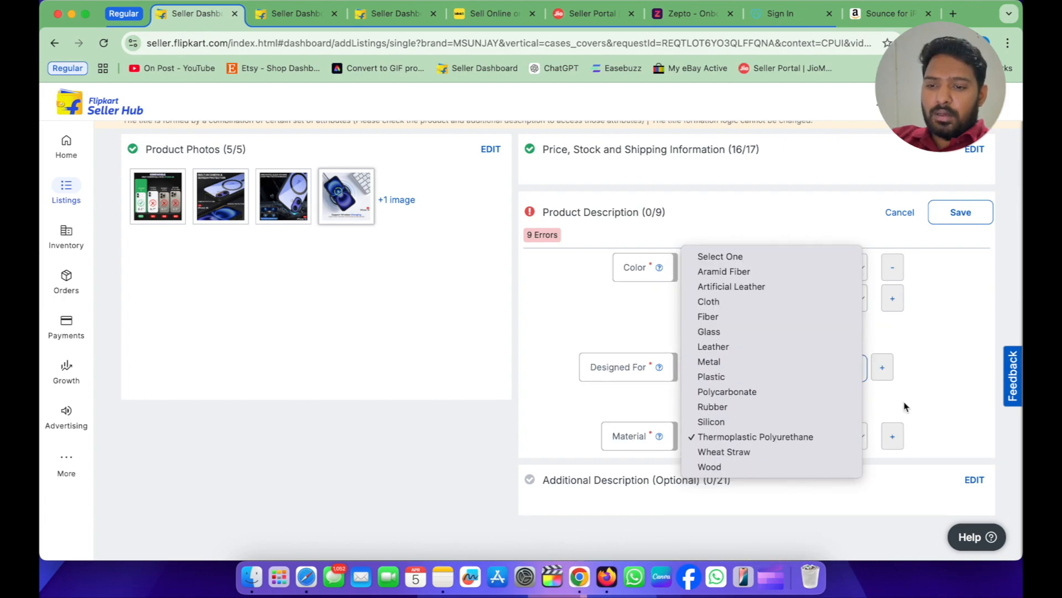
pyautogui.click(815, 436)
pyautogui.scroll(-4, 891, 394)
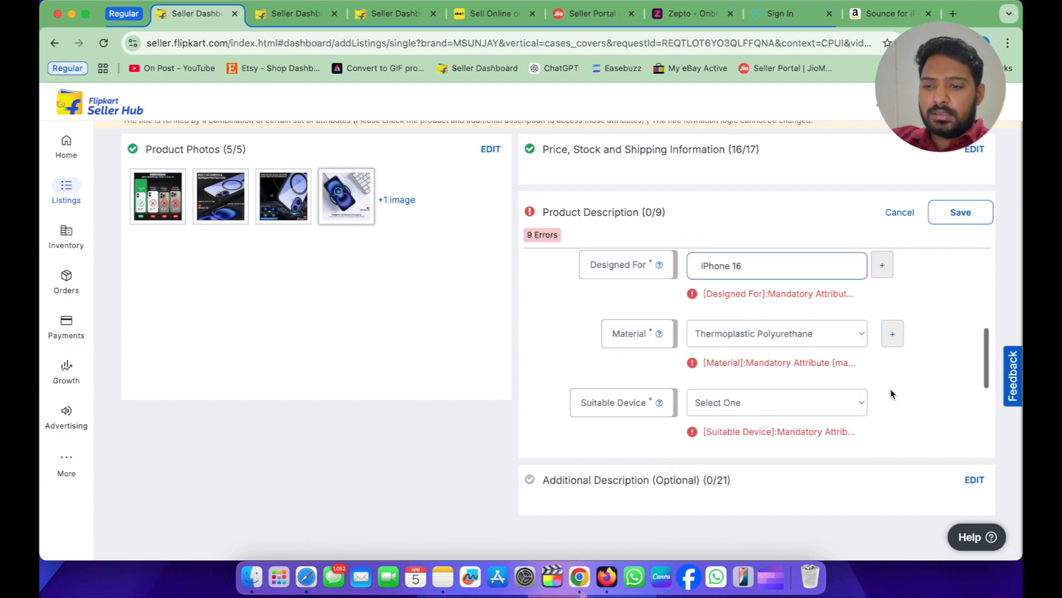
pyautogui.click(756, 354)
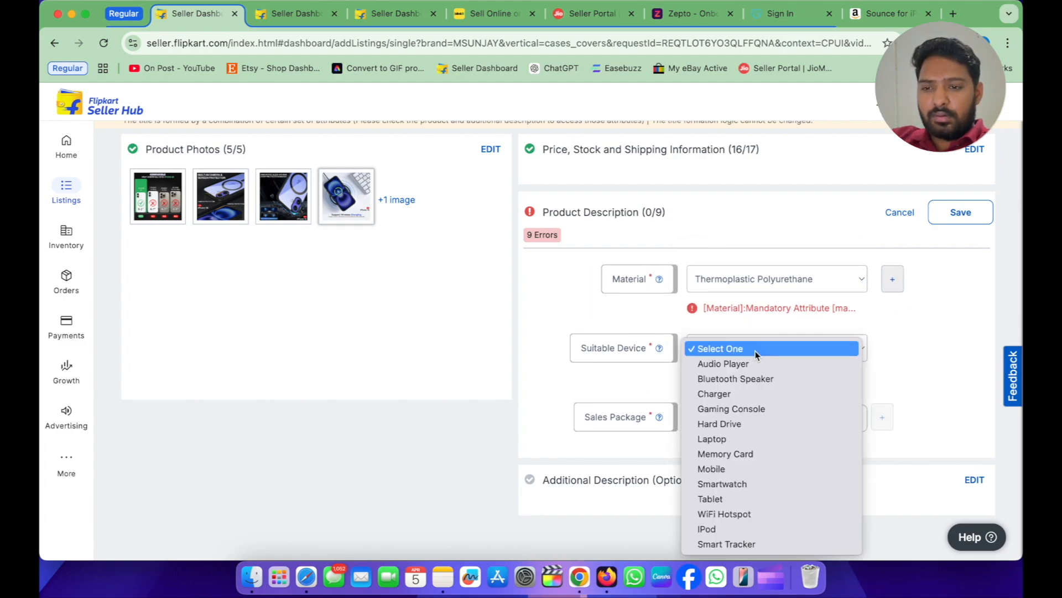
pyautogui.click(747, 469)
# Step: Enter 1 as the sales package and set the theme to No Theme
pyautogui.scroll(-3, 882, 396)
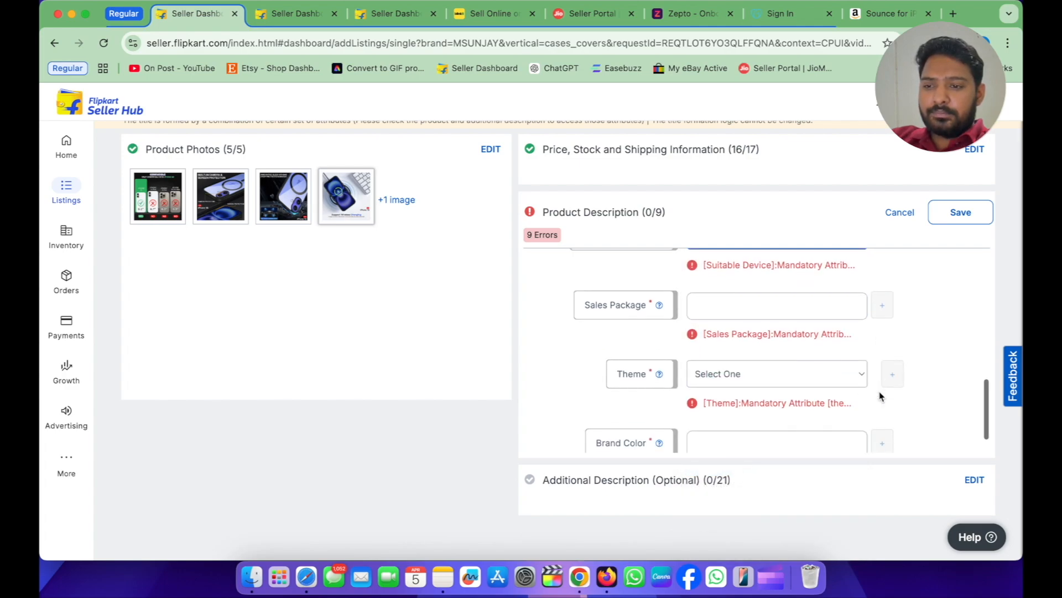
pyautogui.click(770, 304)
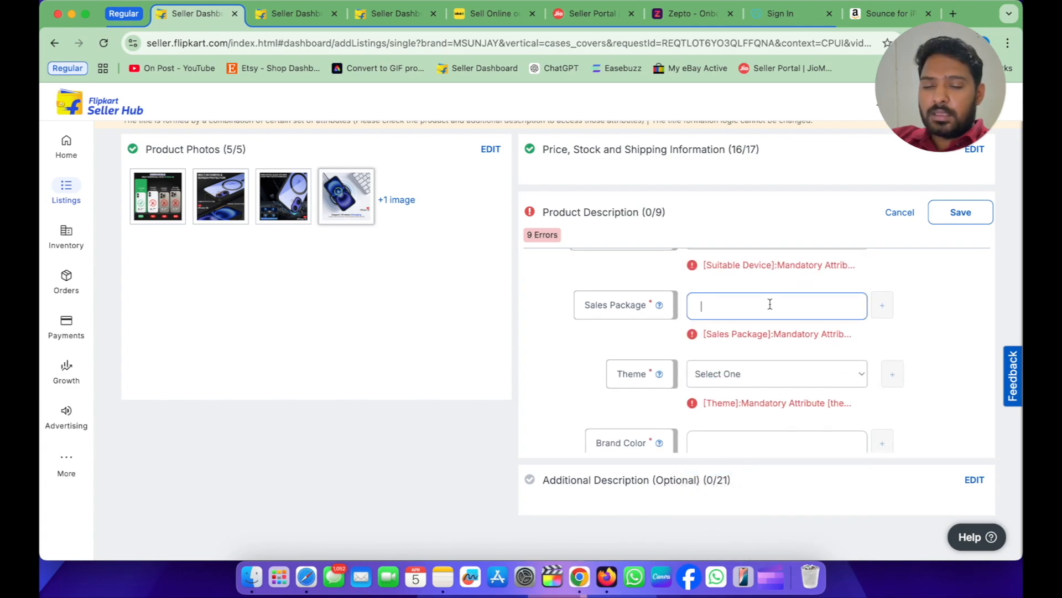
pyautogui.write('1')
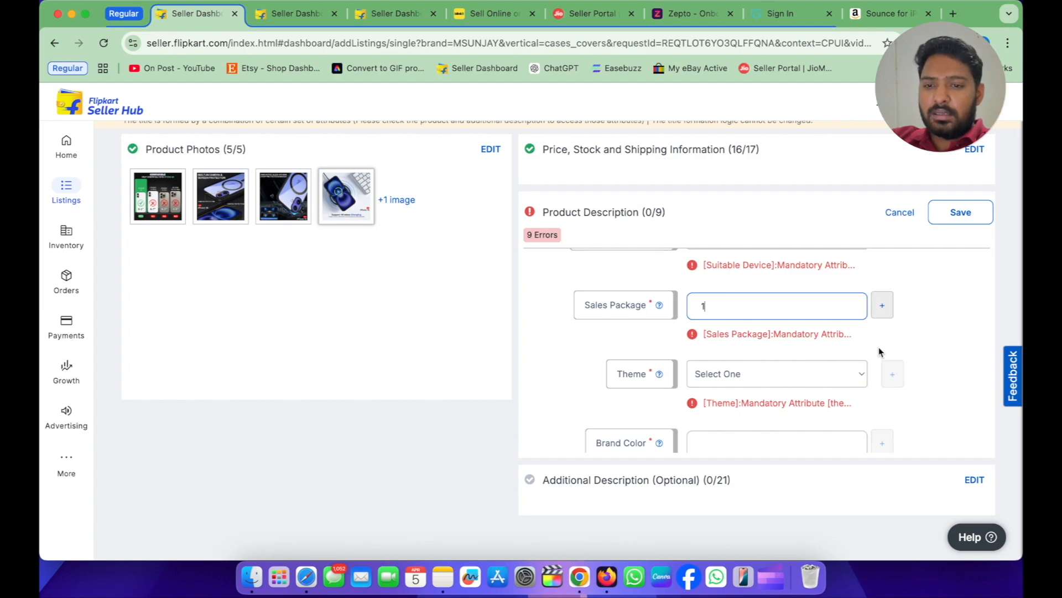
pyautogui.click(745, 373)
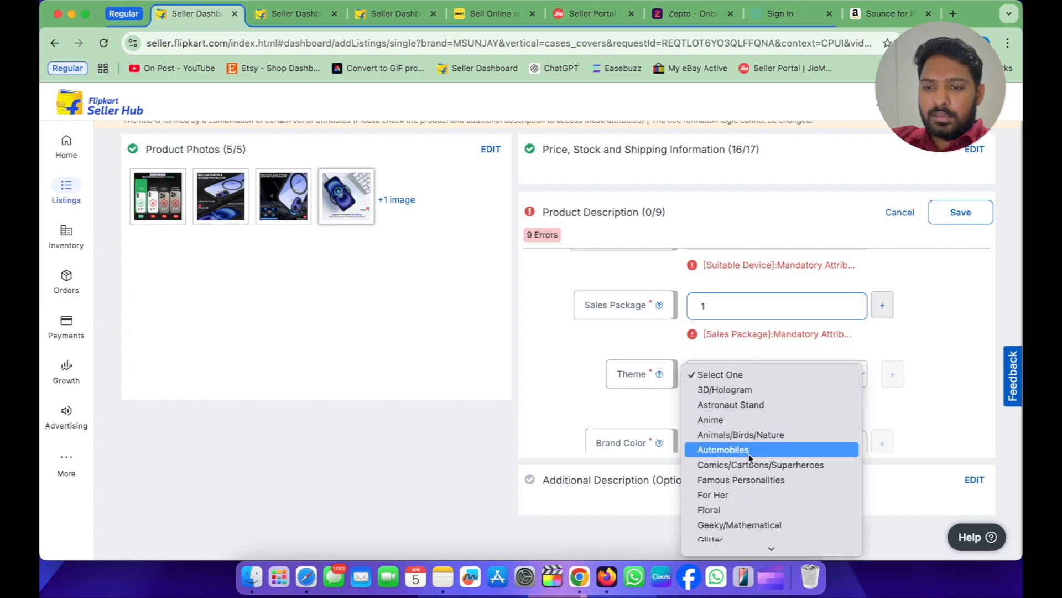
pyautogui.scroll(-5, 749, 454)
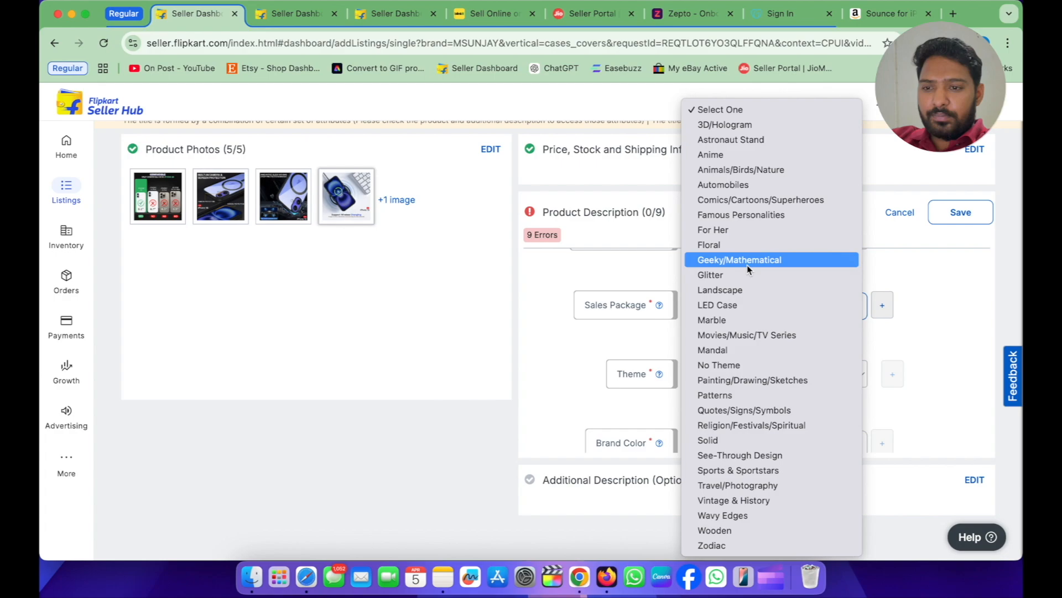
pyautogui.click(760, 365)
# Step: Enter "Black" as the brand color and save the product description
pyautogui.scroll(-2, 760, 370)
pyautogui.click(725, 404)
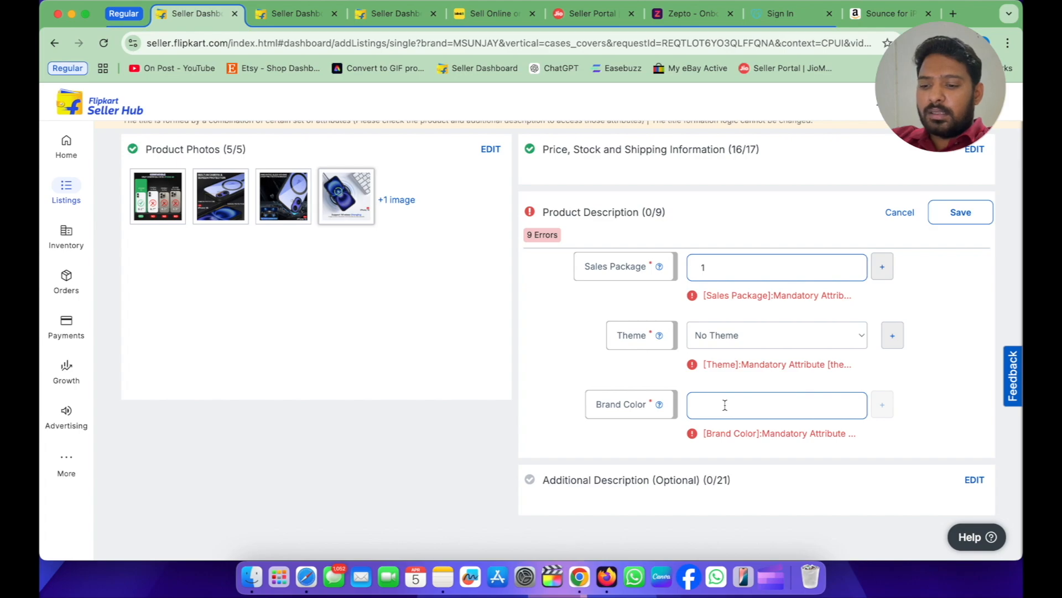
pyautogui.write('B')
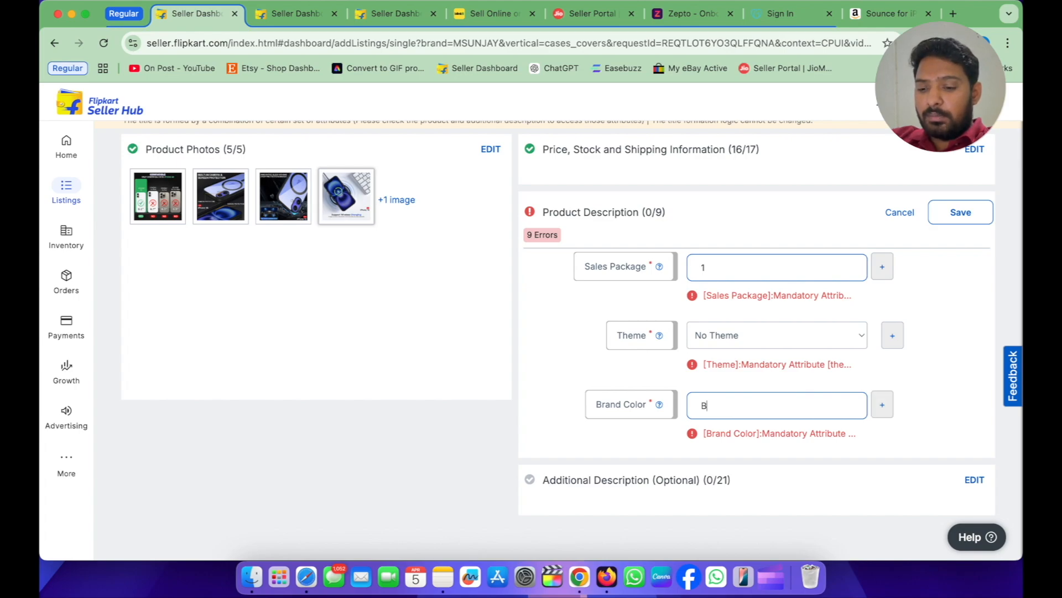
pyautogui.write('lack')
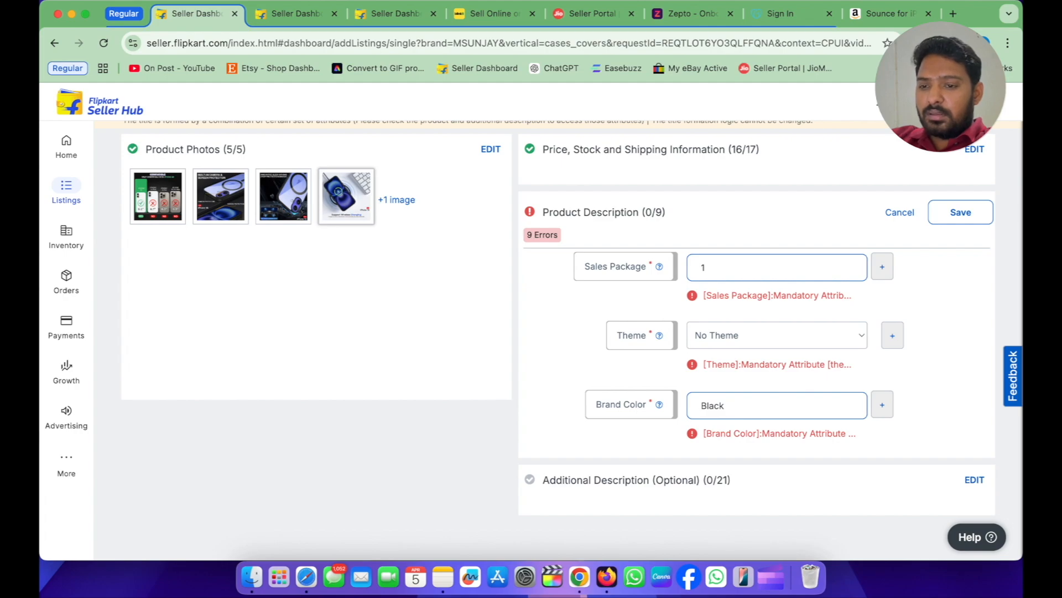
pyautogui.click(950, 220)
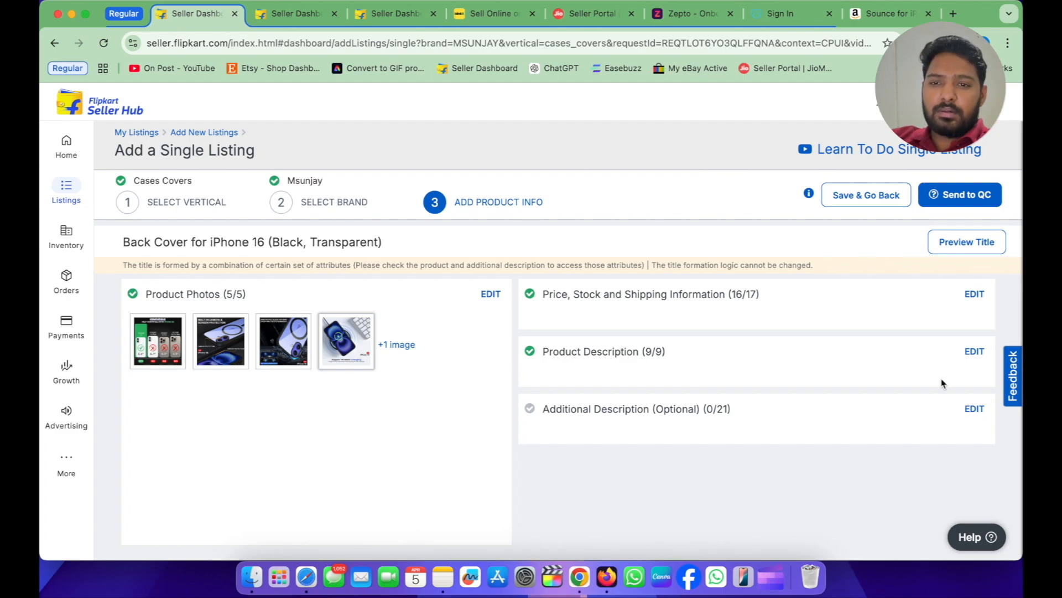
# Step: Open the optional Additional Description section for editing and set the features to Magnetic Case
pyautogui.click(969, 201)
pyautogui.doubleClick(587, 283)
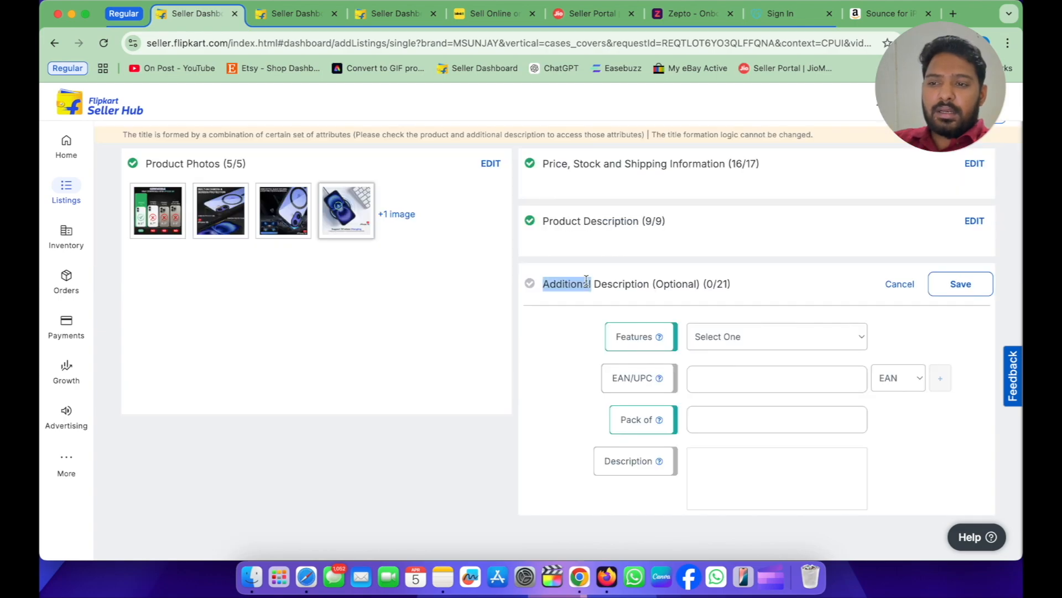
pyautogui.click(752, 339)
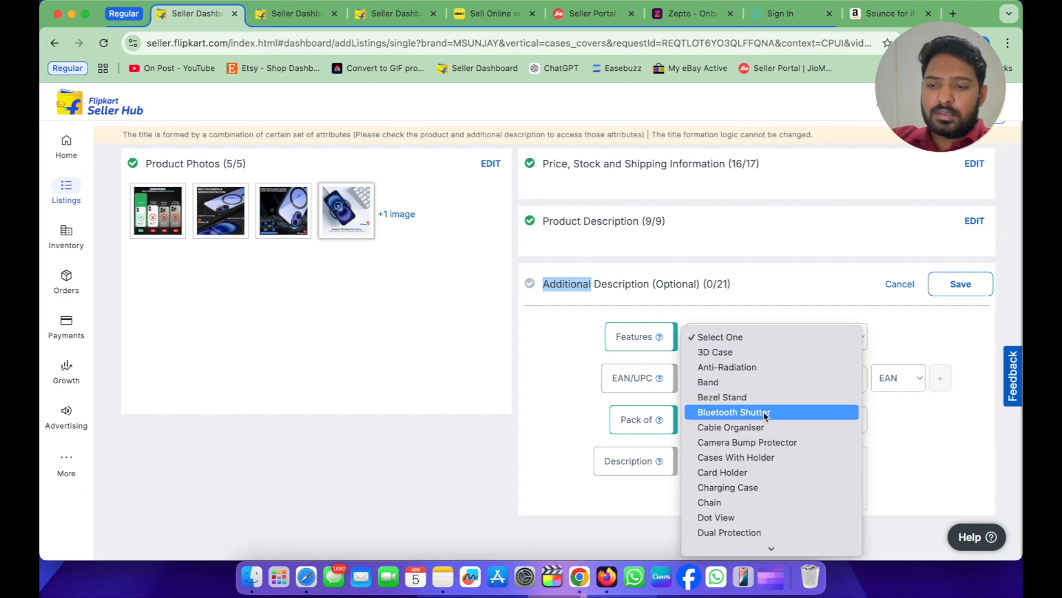
pyautogui.scroll(-5, 780, 466)
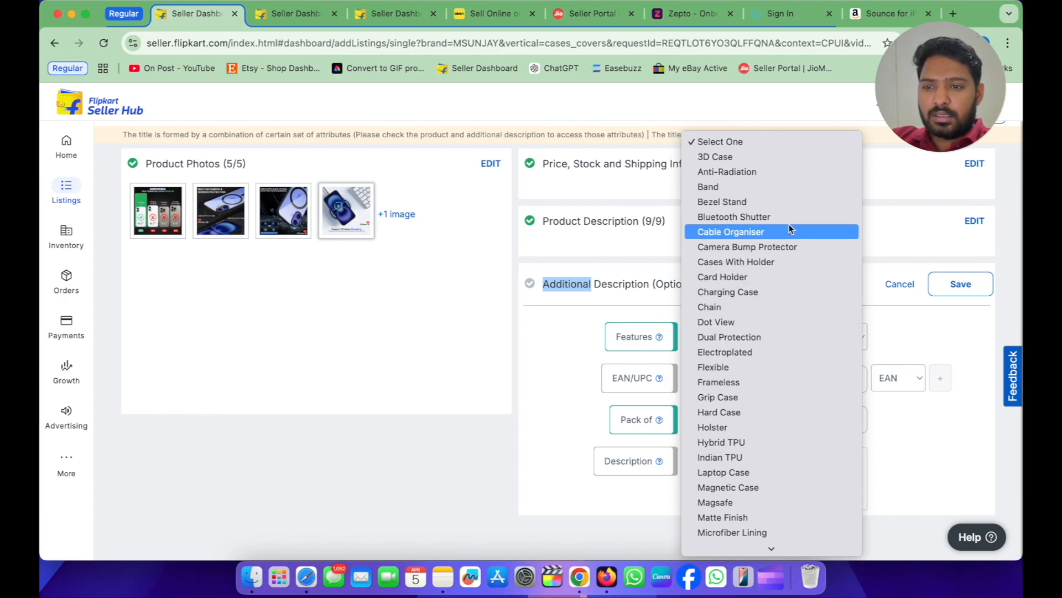
pyautogui.scroll(-5, 761, 163)
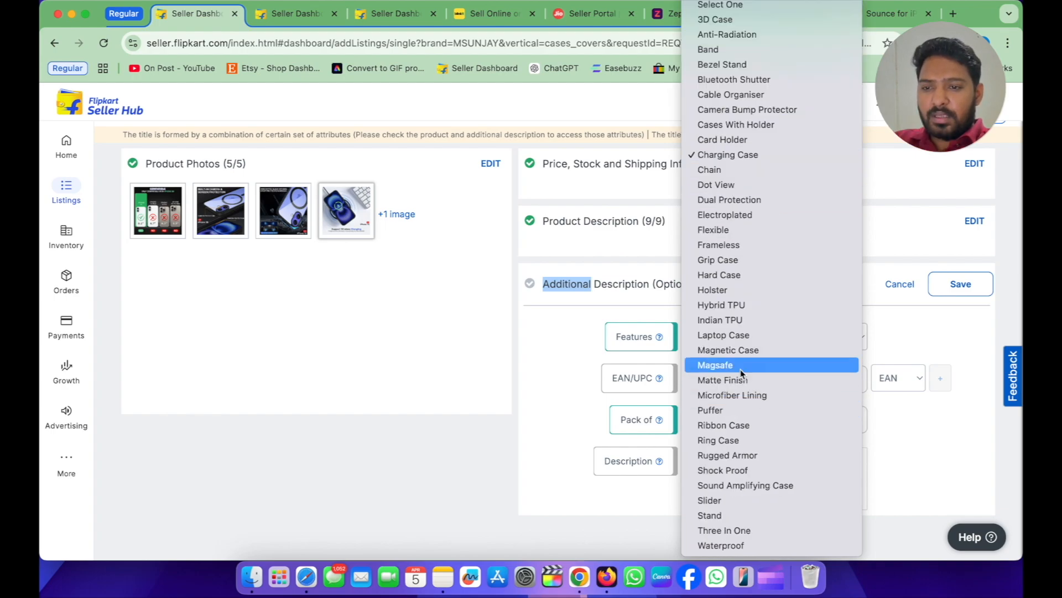
pyautogui.click(717, 351)
pyautogui.click(771, 376)
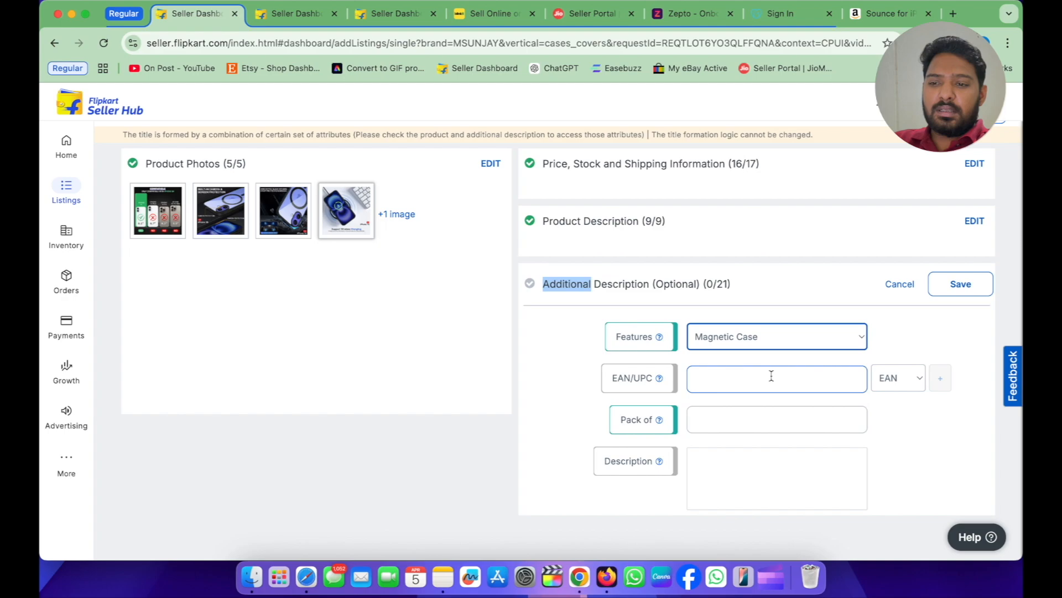
pyautogui.click(771, 376)
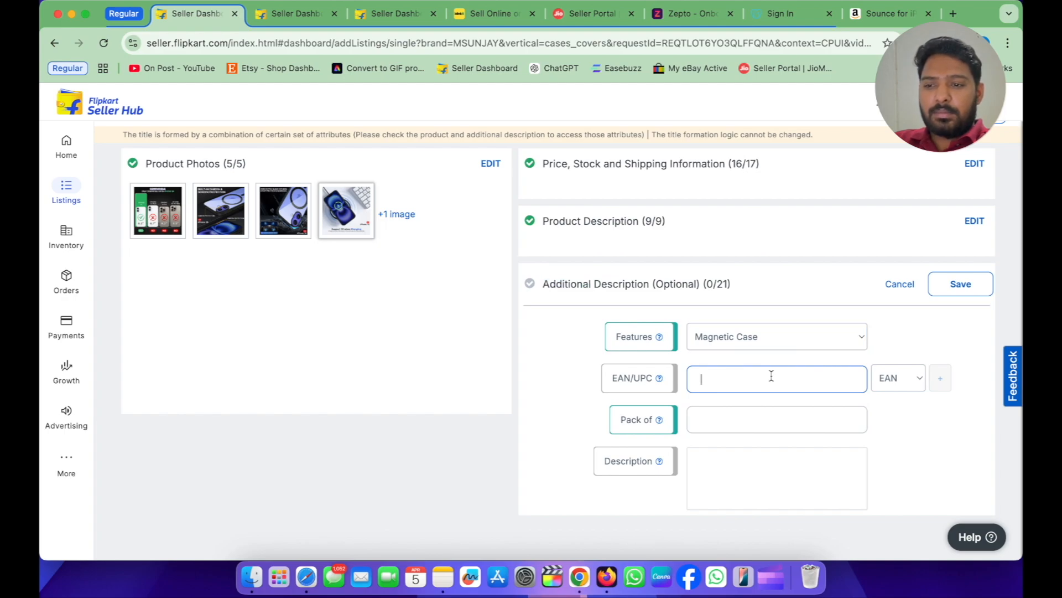
pyautogui.tripleClick(642, 374)
pyautogui.click(914, 416)
# Step: Set Pack of to 1 and paste the copied "Quality Material" text as the description
pyautogui.scroll(-1, 914, 416)
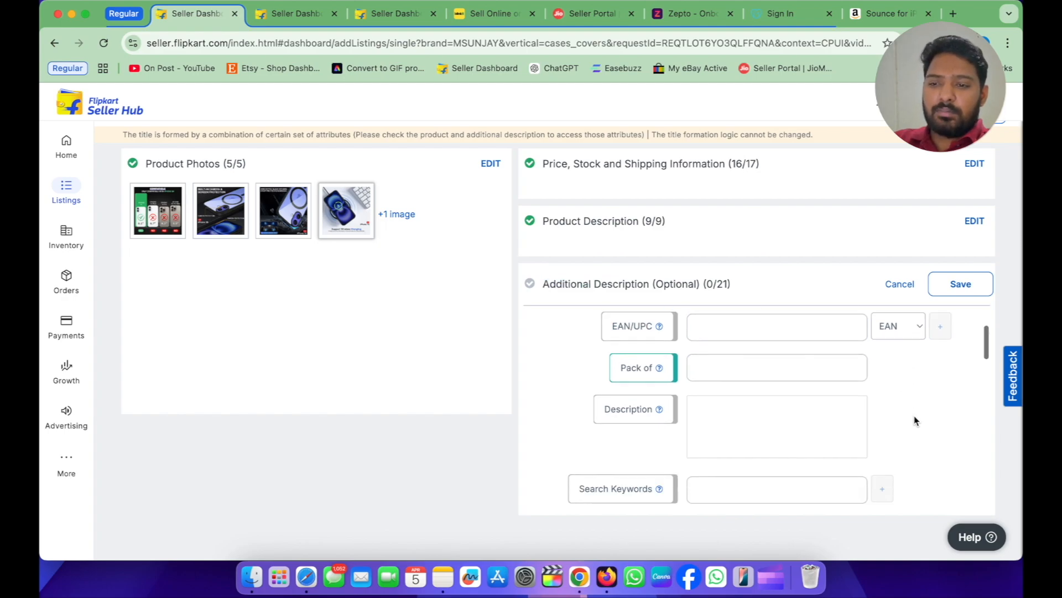
pyautogui.scroll(-1, 914, 416)
pyautogui.click(783, 346)
pyautogui.write('1')
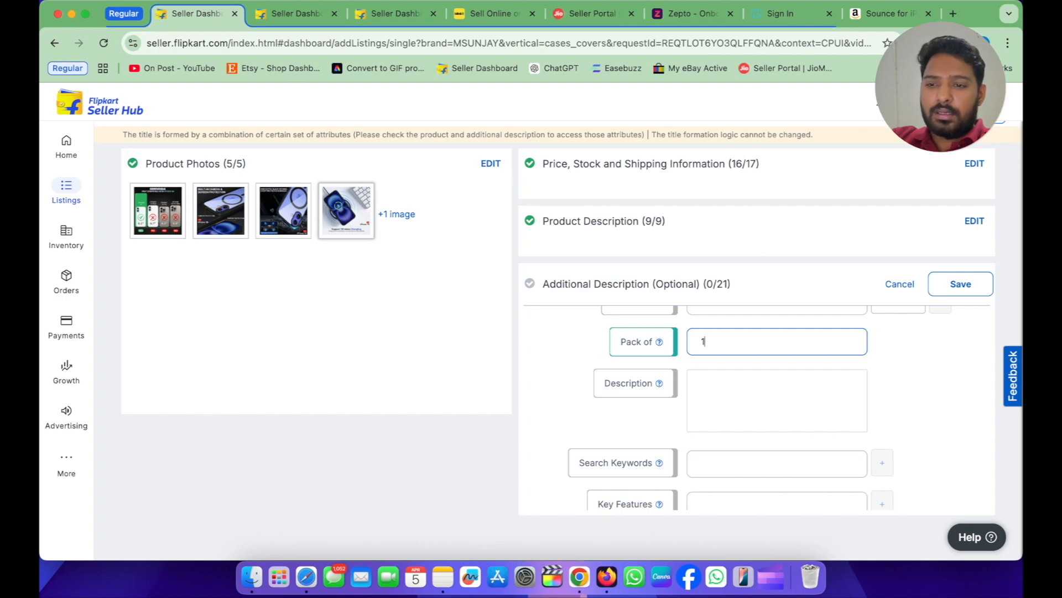
pyautogui.click(782, 399)
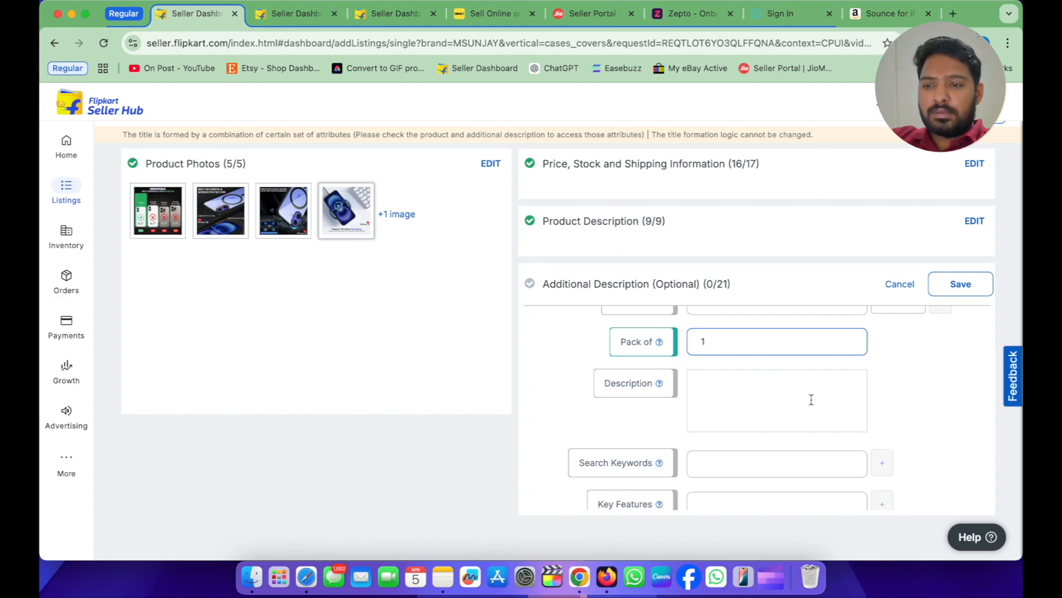
pyautogui.press('super+v')
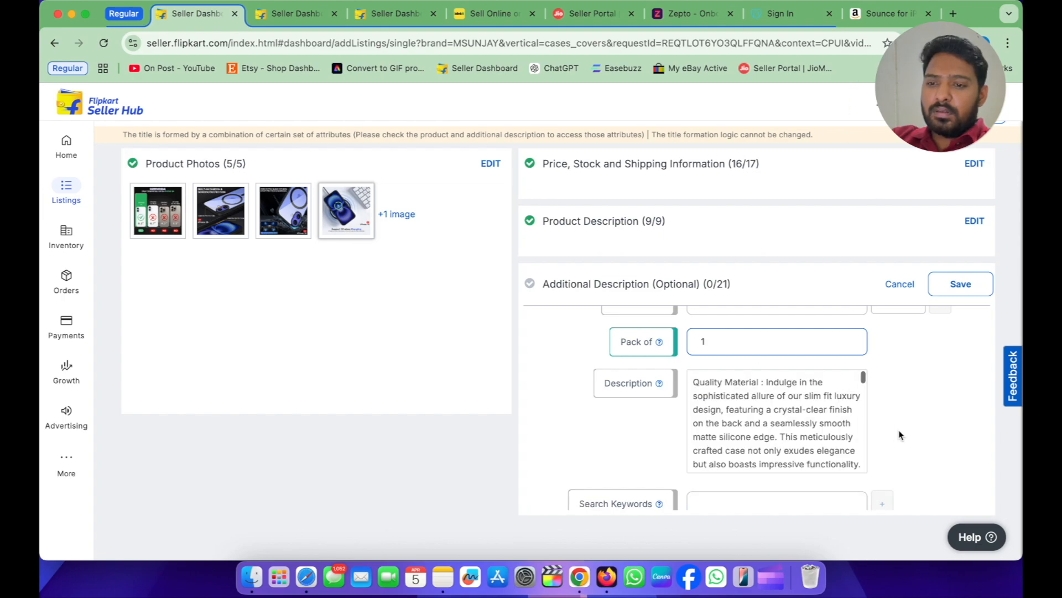
# Step: Open the Search Trends report of Flipkart Nxt Insights in the other Seller Hub browser tab to find search keywords
pyautogui.scroll(-5, 913, 399)
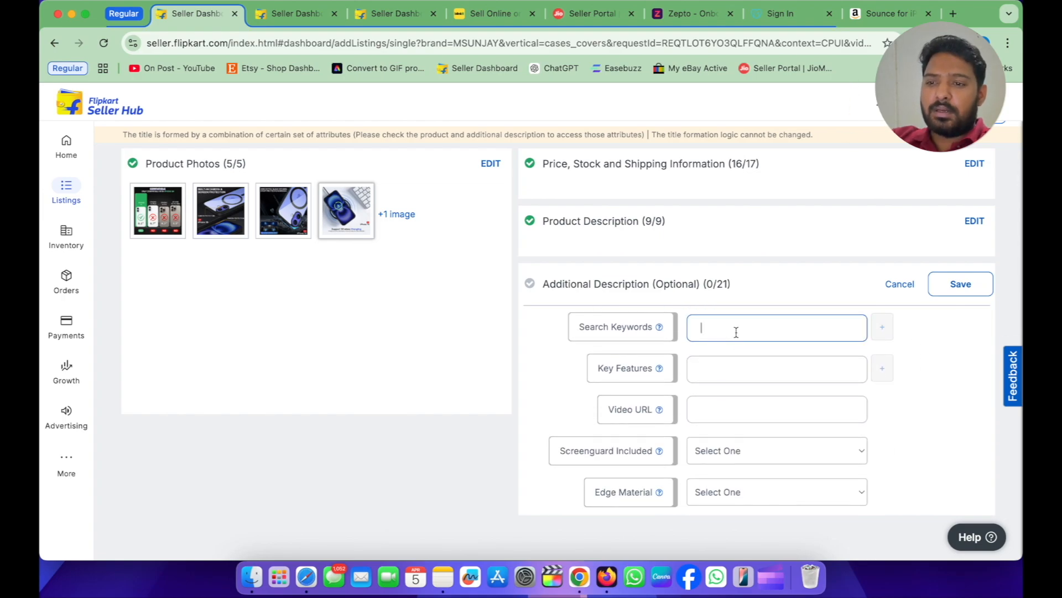
pyautogui.doubleClick(643, 327)
pyautogui.click(942, 353)
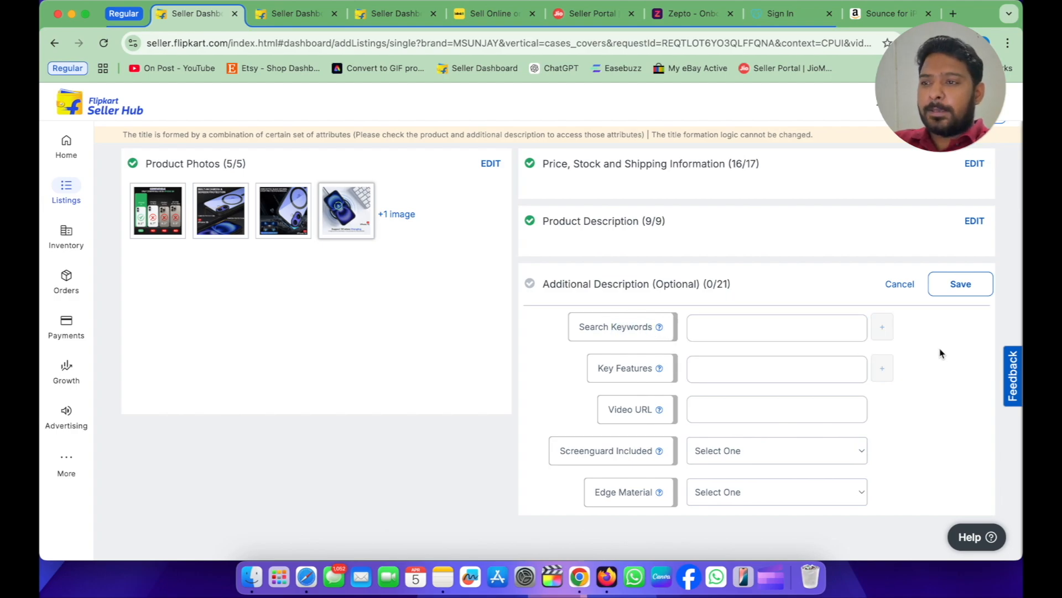
pyautogui.click(300, 19)
pyautogui.moveTo(88, 261)
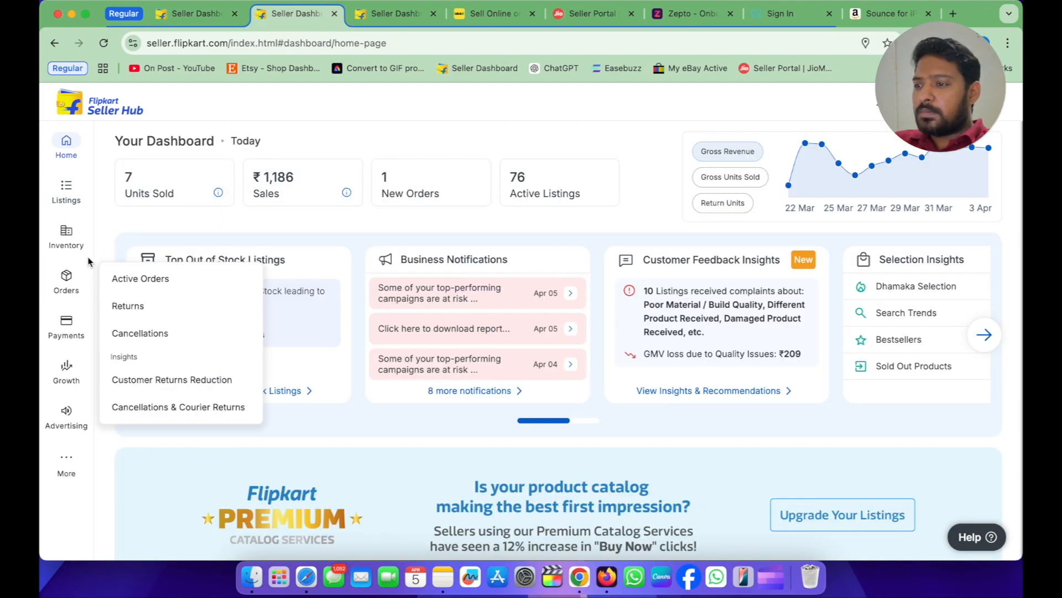
pyautogui.scroll(-1, 72, 221)
pyautogui.moveTo(67, 190)
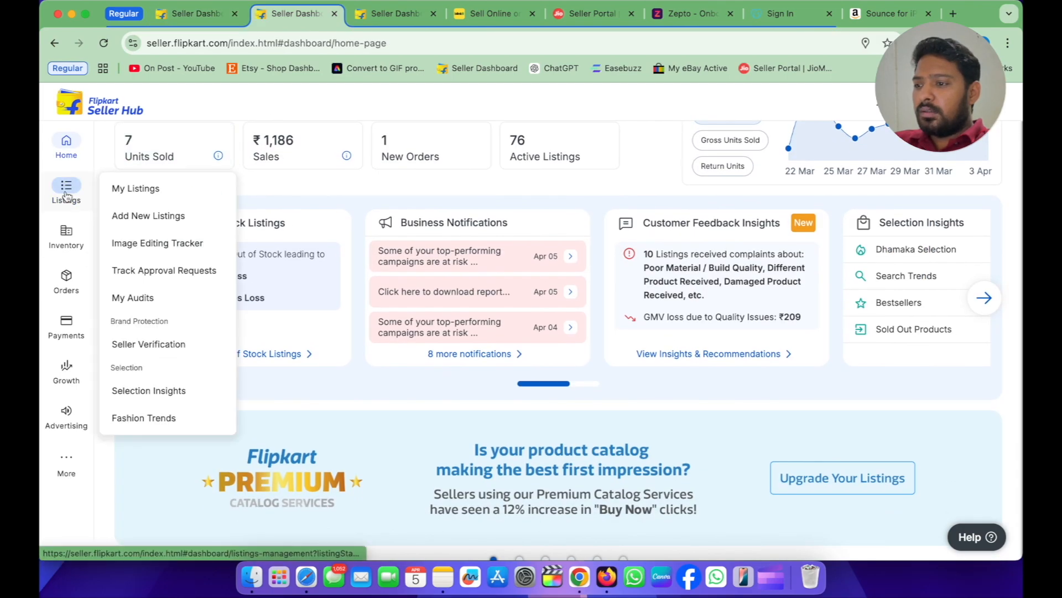
pyautogui.moveTo(67, 377)
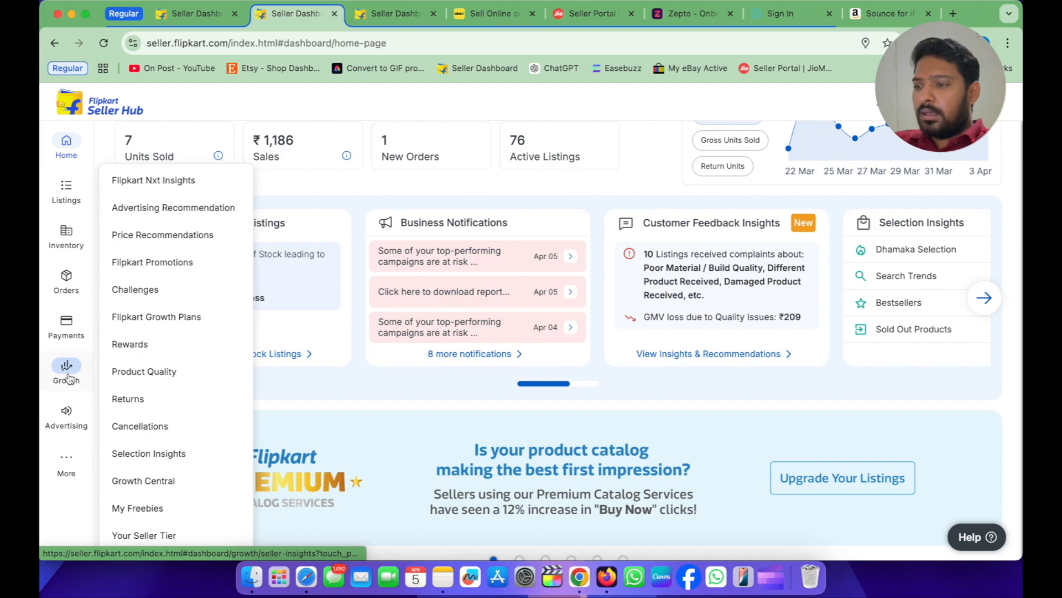
pyautogui.click(205, 187)
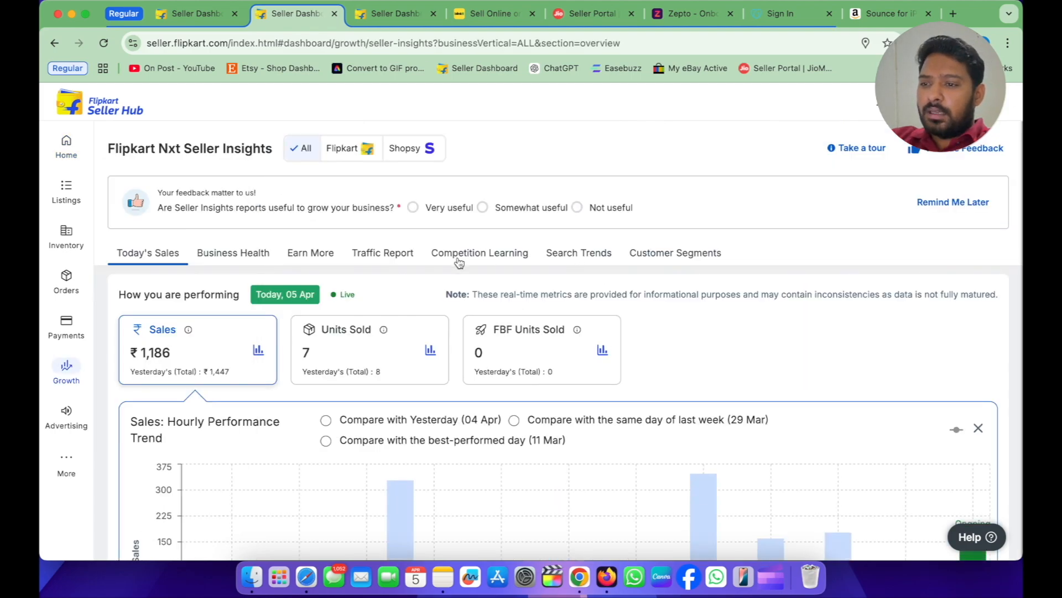
pyautogui.click(570, 255)
# Step: Search the trends for the keyword "iPhone 16 Cover"
pyautogui.scroll(-3, 570, 256)
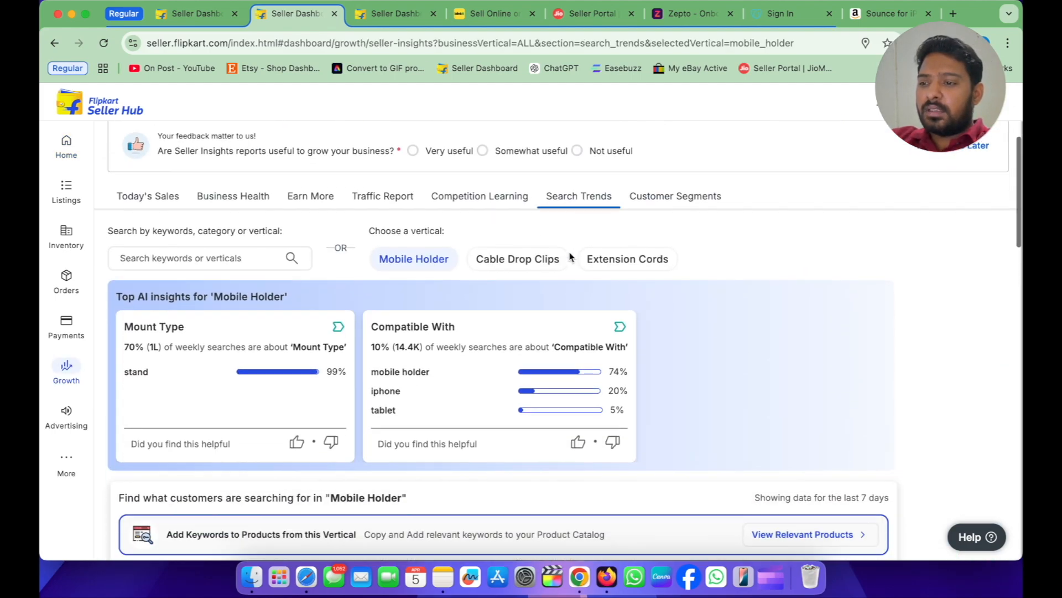
pyautogui.click(243, 235)
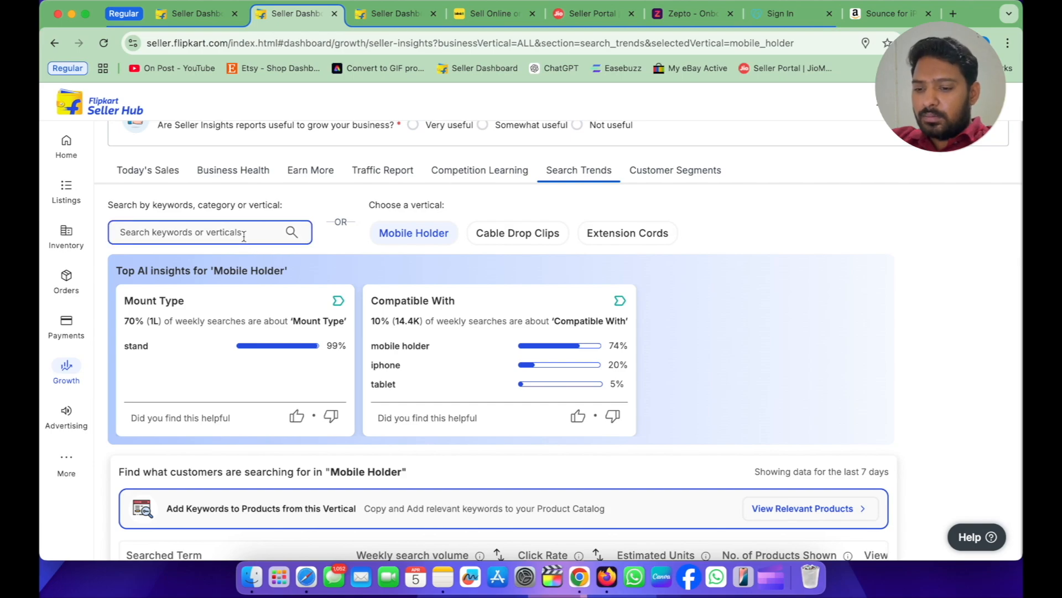
pyautogui.write('l')
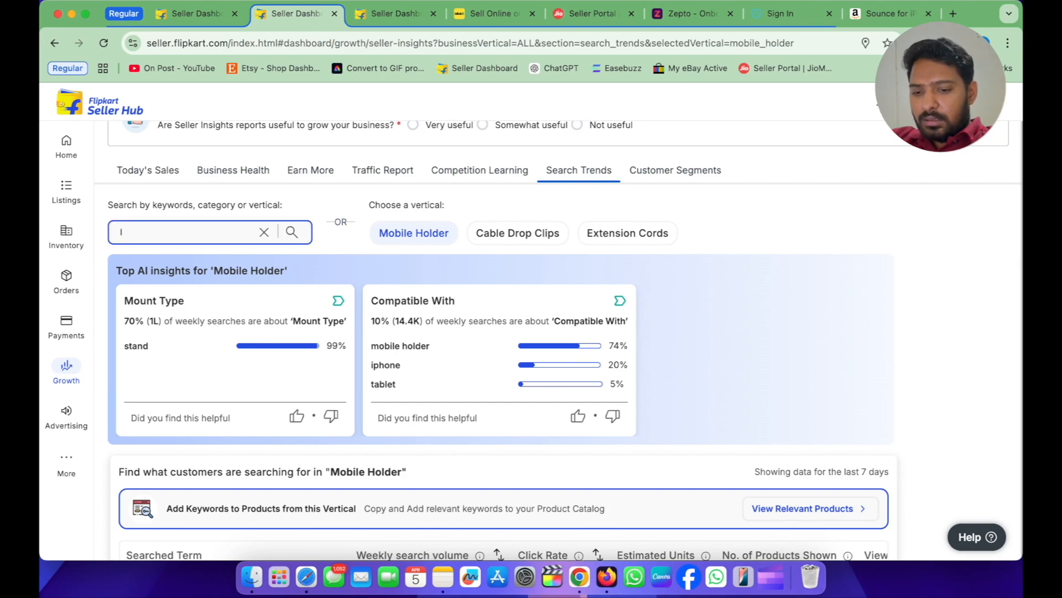
pyautogui.press('BackSpace')
pyautogui.write('iPhone 1')
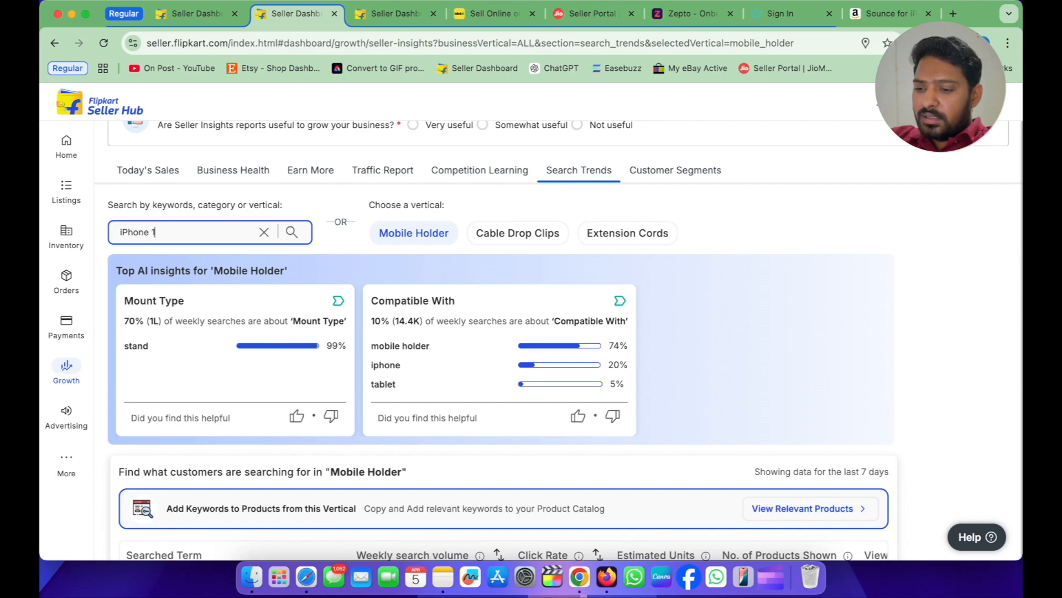
pyautogui.write('6 Cover')
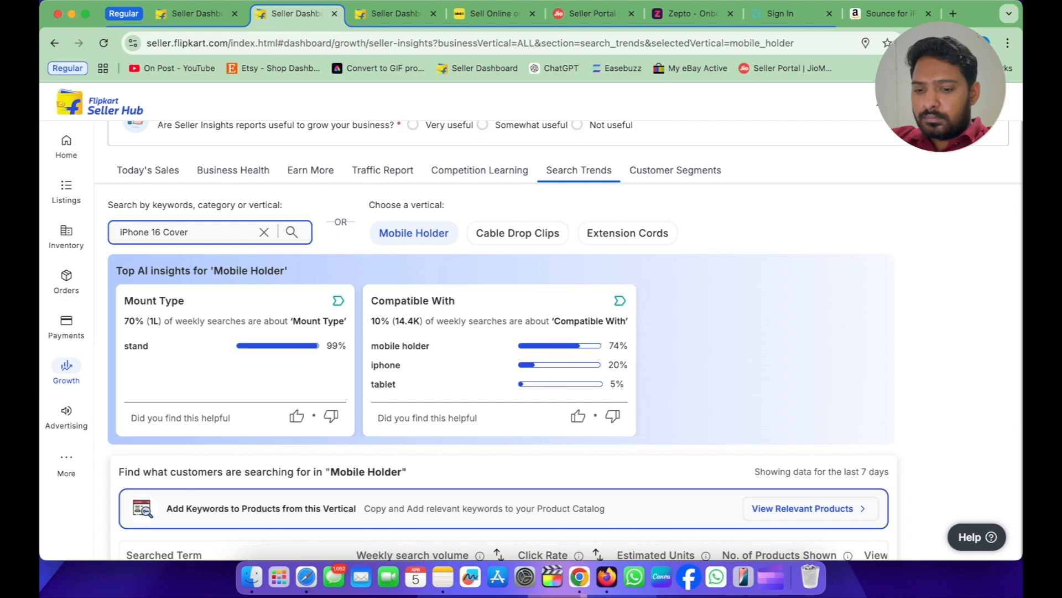
pyautogui.press('Return')
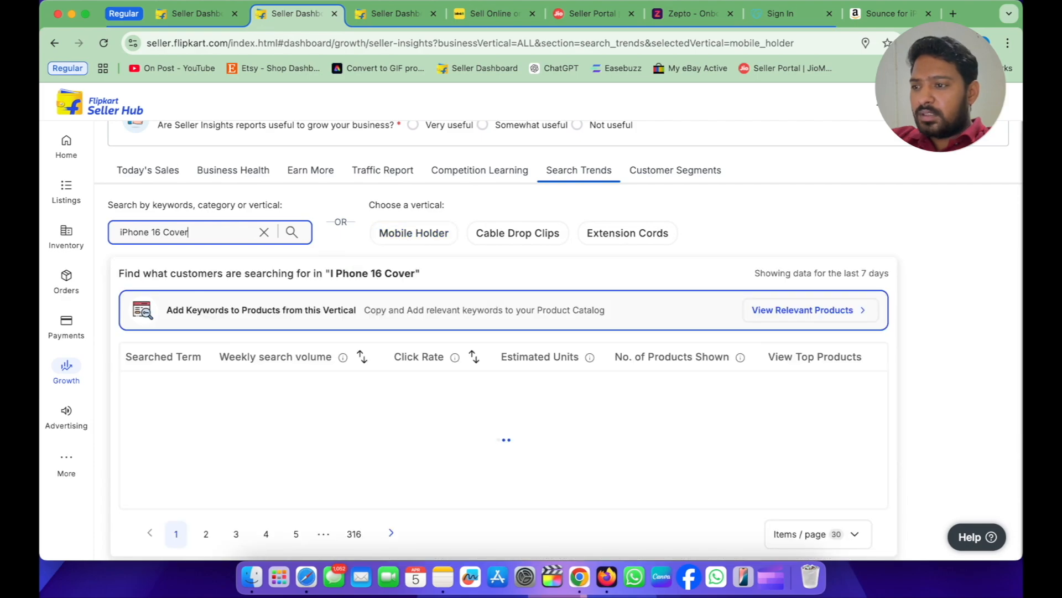
# Step: Copy the searched term "iphone 16 back cover" into the listing's search keywords and add another empty keyword entry
pyautogui.scroll(-5, 482, 330)
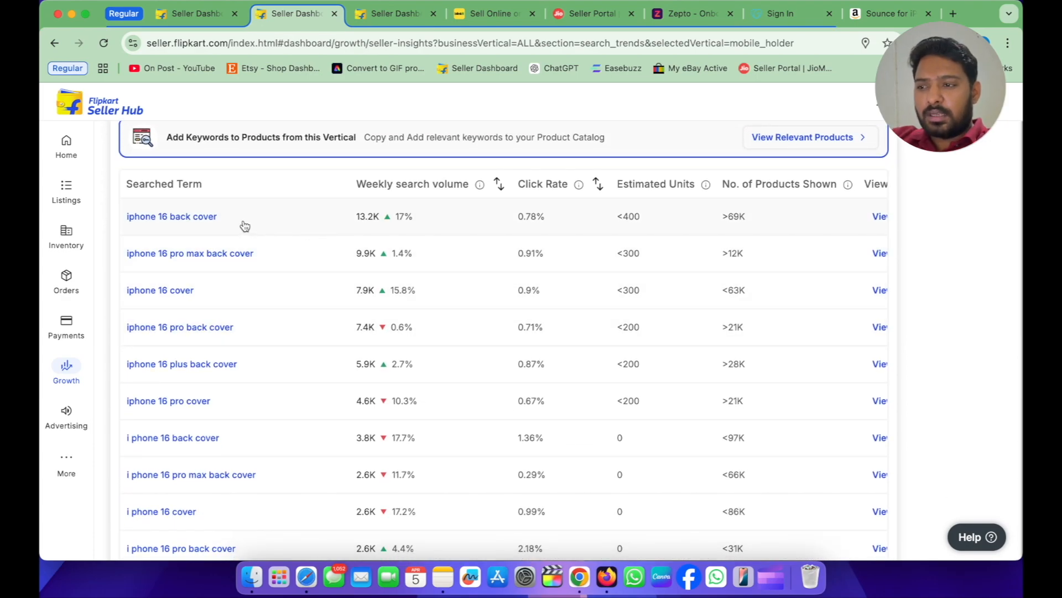
pyautogui.moveTo(251, 215); pyautogui.dragTo(124, 217)
pyautogui.press('super+c')
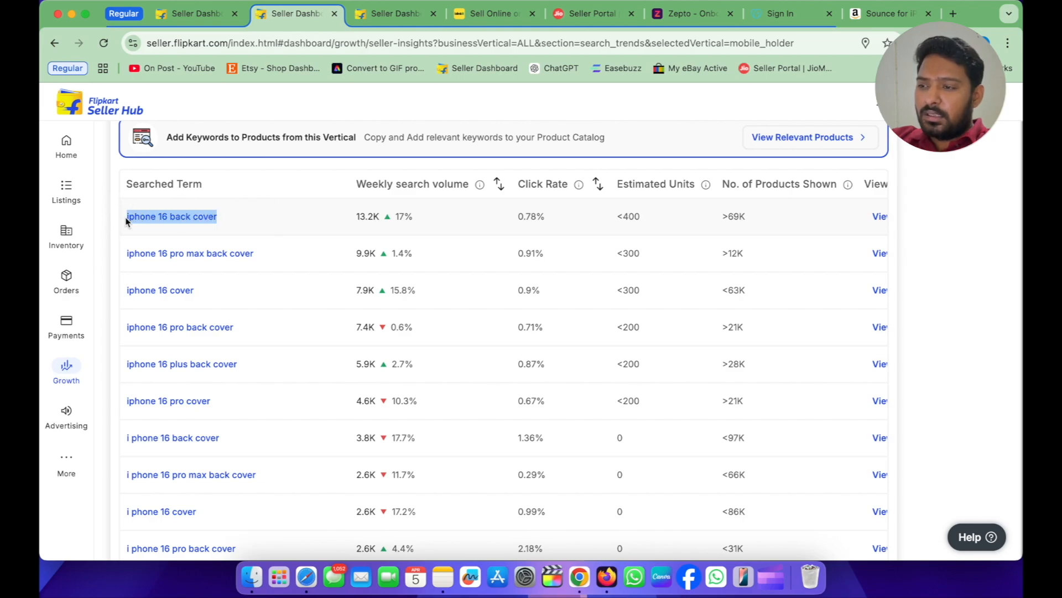
pyautogui.click(204, 16)
pyautogui.click(718, 335)
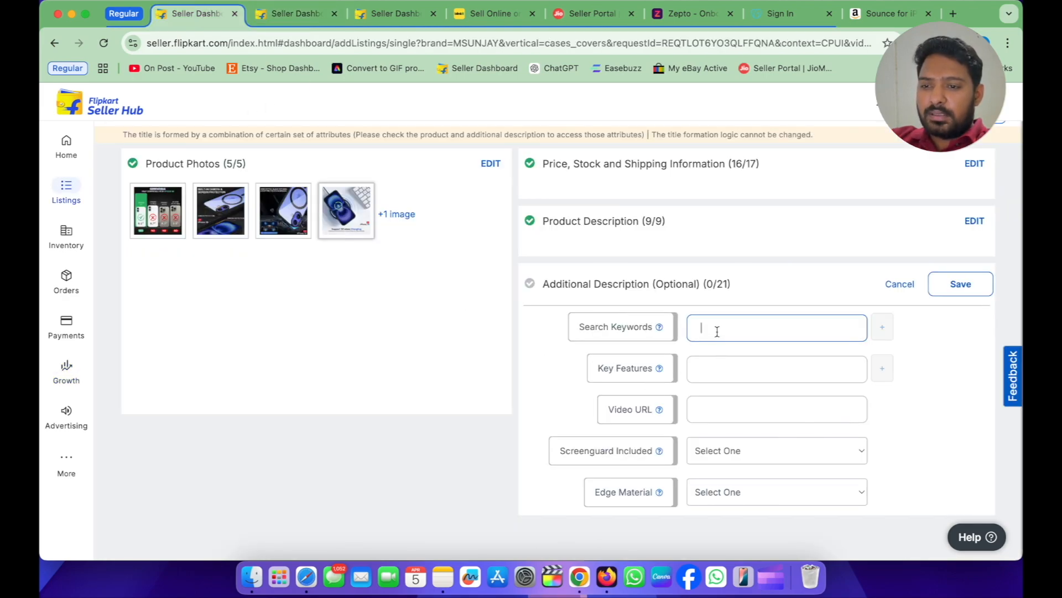
pyautogui.press('super+v')
pyautogui.click(887, 331)
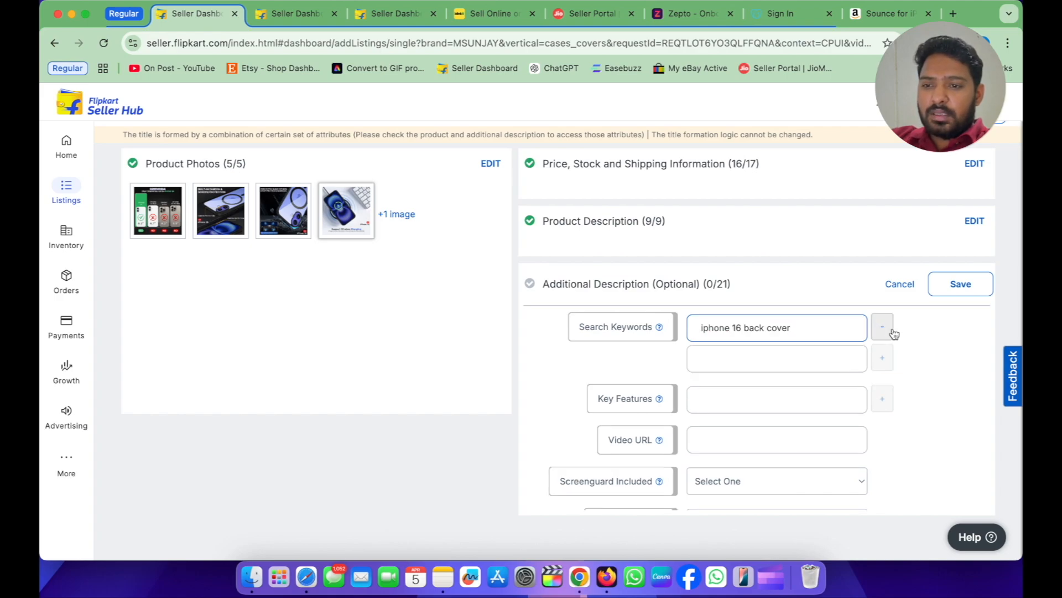
# Step: Add "iphone 16 cover" and "i phone 16 back cover" from the search trends as further search keywords of the listing
pyautogui.click(299, 14)
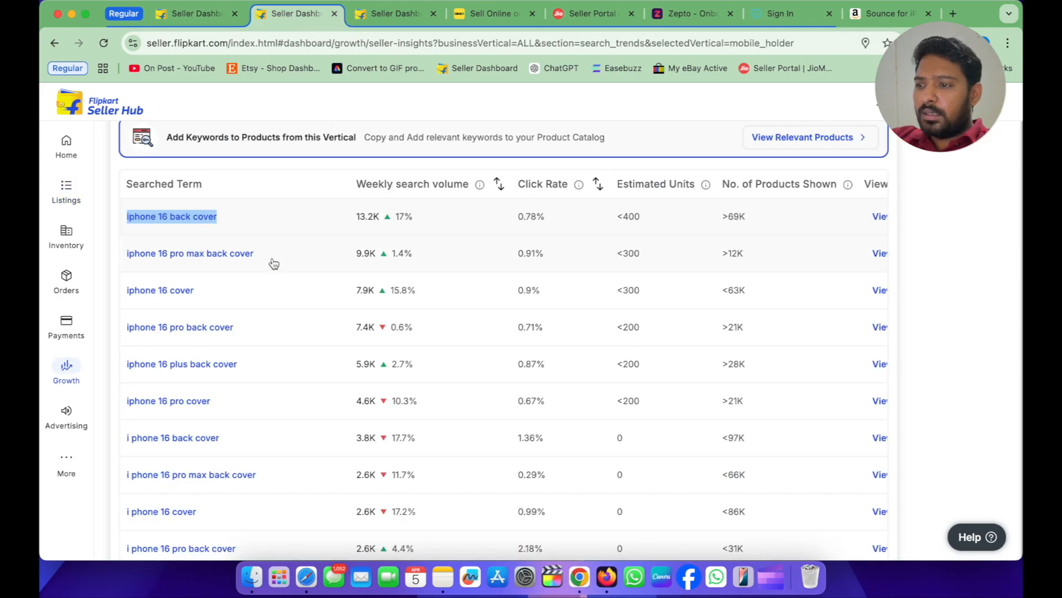
pyautogui.hotkey('ctrl', 'shift', 'Tab')
pyautogui.scroll(-2, 925, 394)
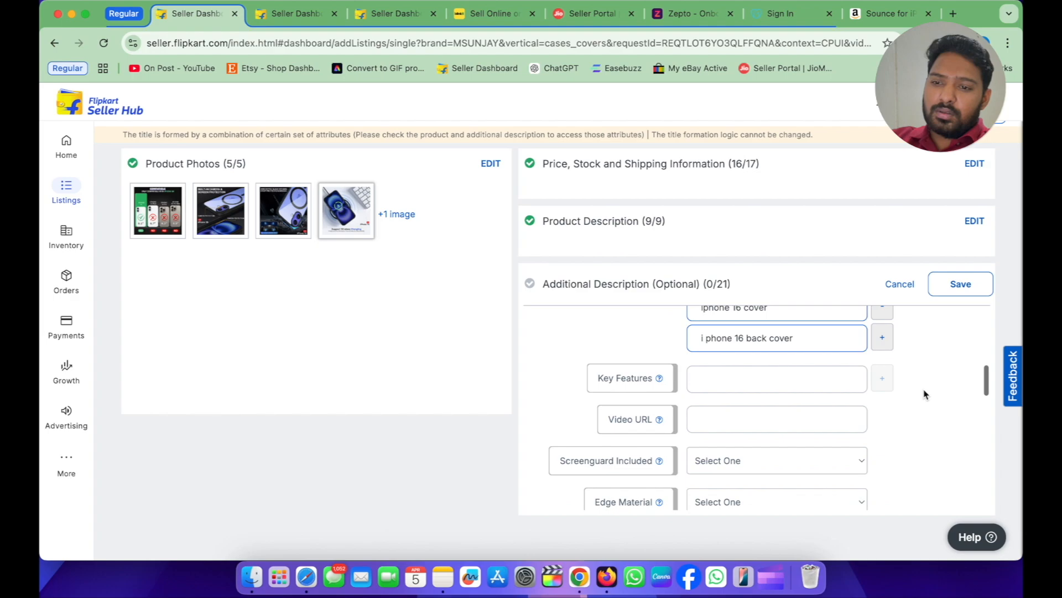
pyautogui.click(699, 366)
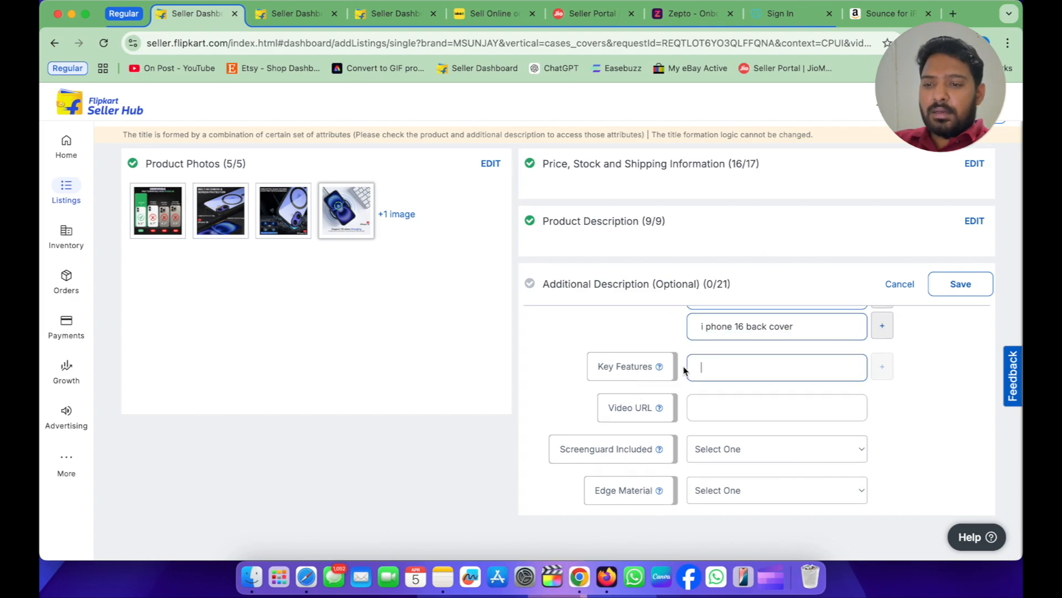
pyautogui.scroll(-2, 710, 372)
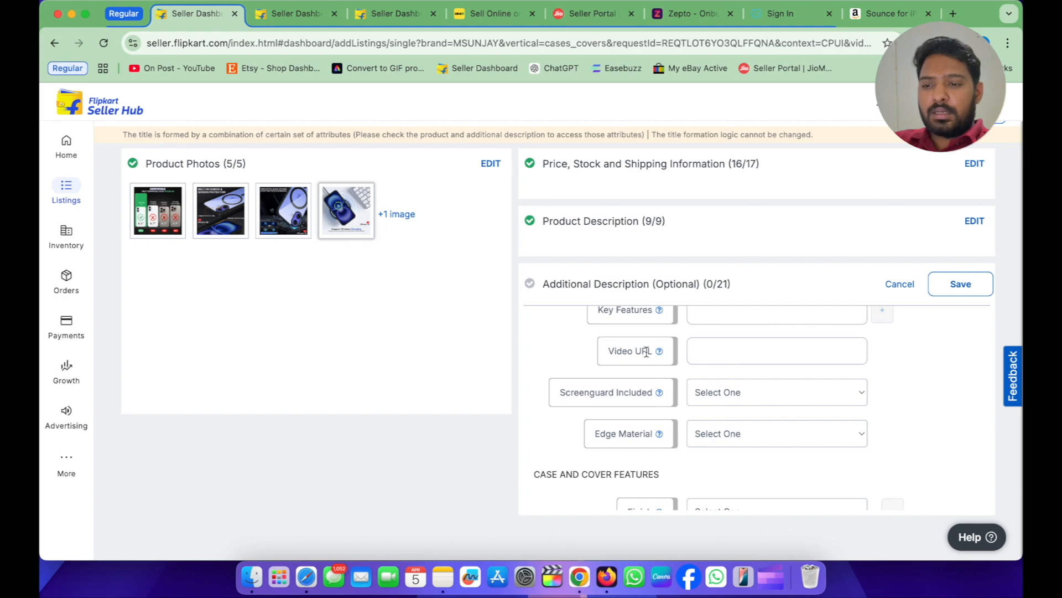
pyautogui.click(732, 352)
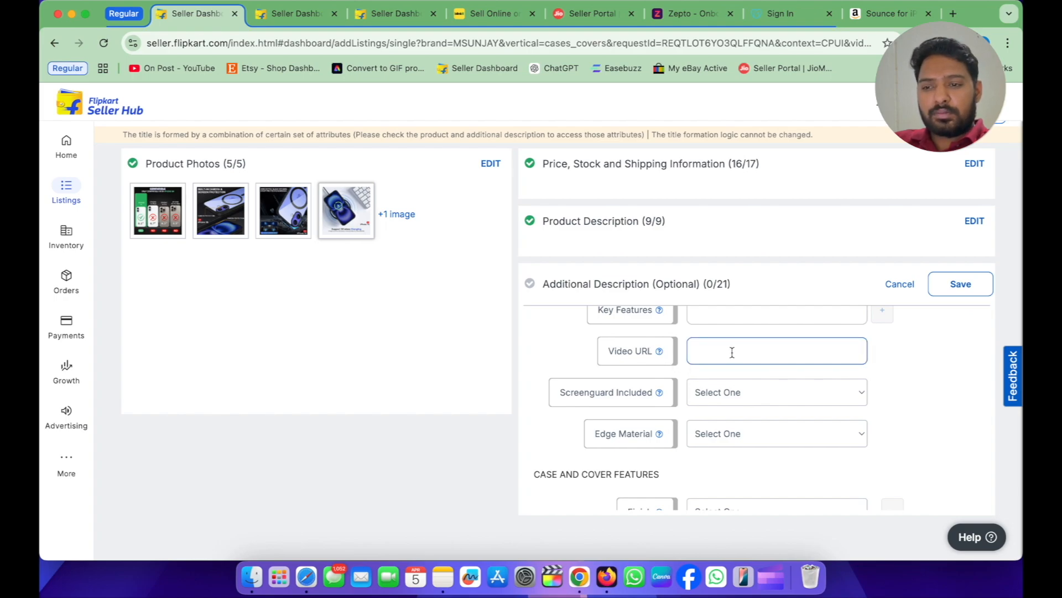
pyautogui.click(604, 427)
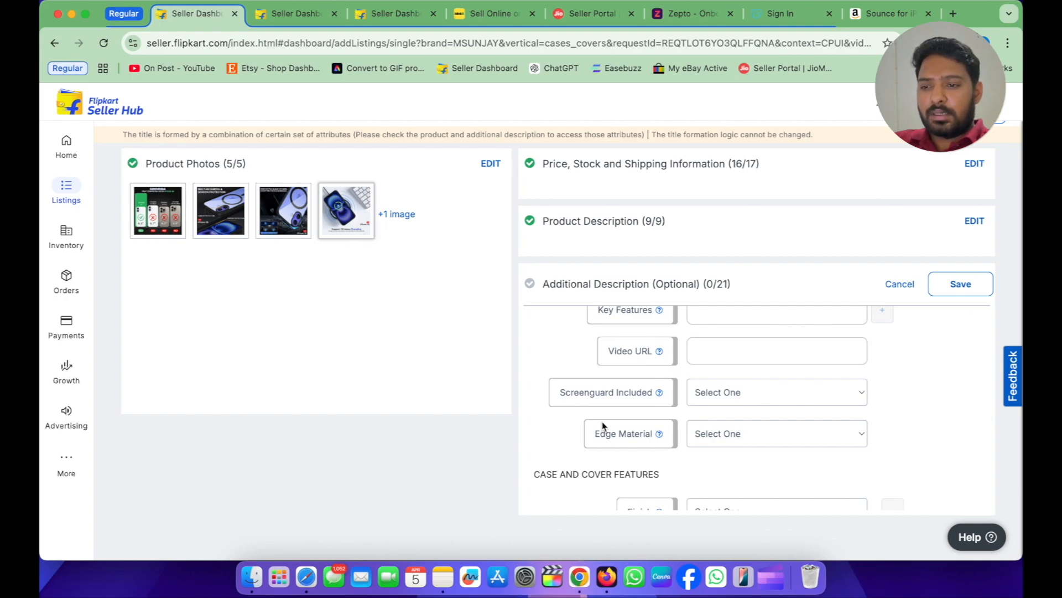
# Step: Set Screenguard Included to No
pyautogui.tripleClick(606, 392)
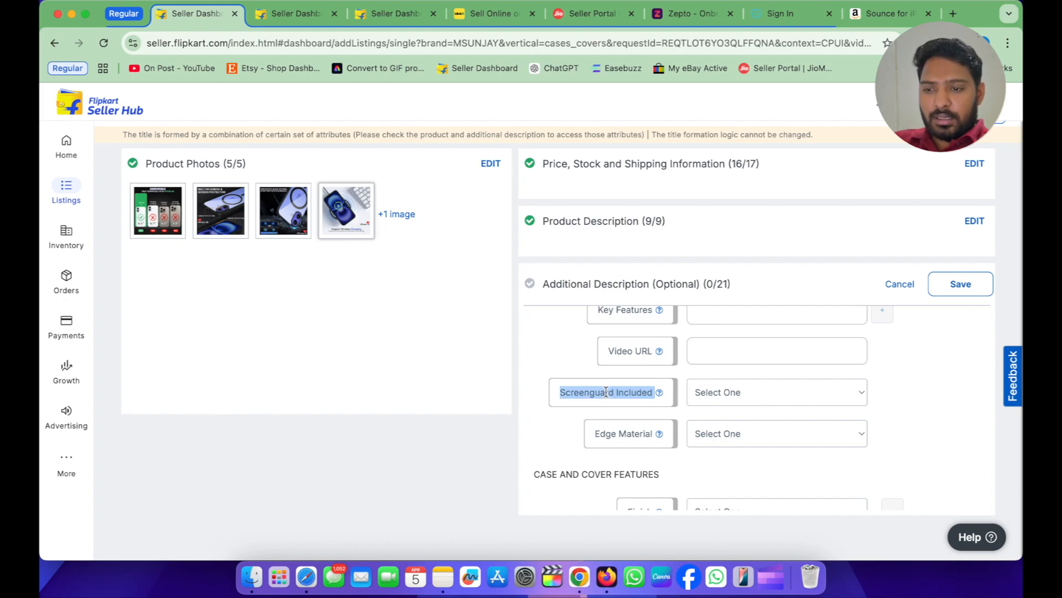
pyautogui.click(726, 396)
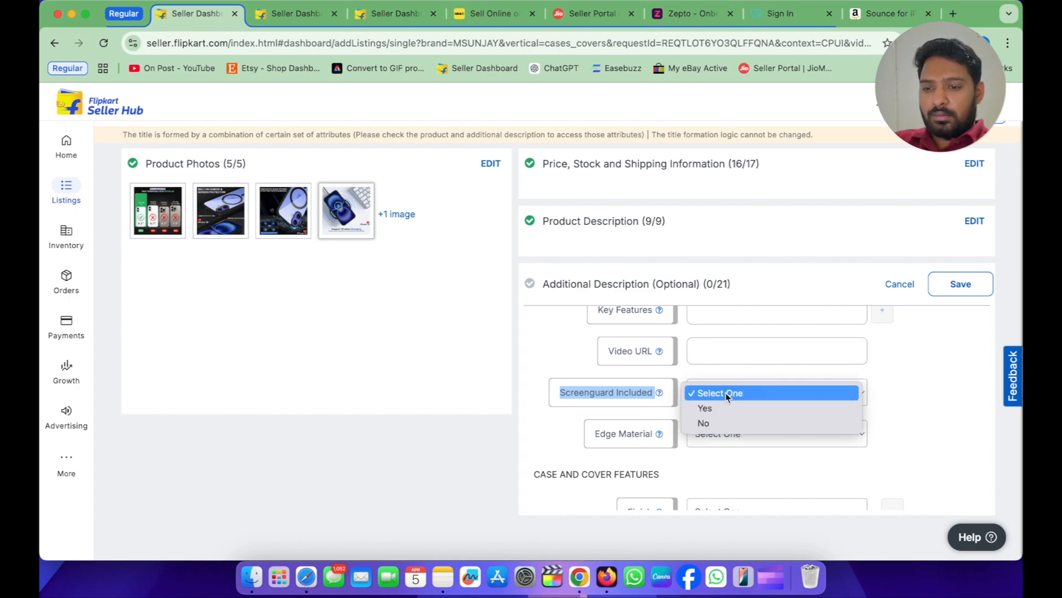
pyautogui.click(728, 432)
pyautogui.click(887, 418)
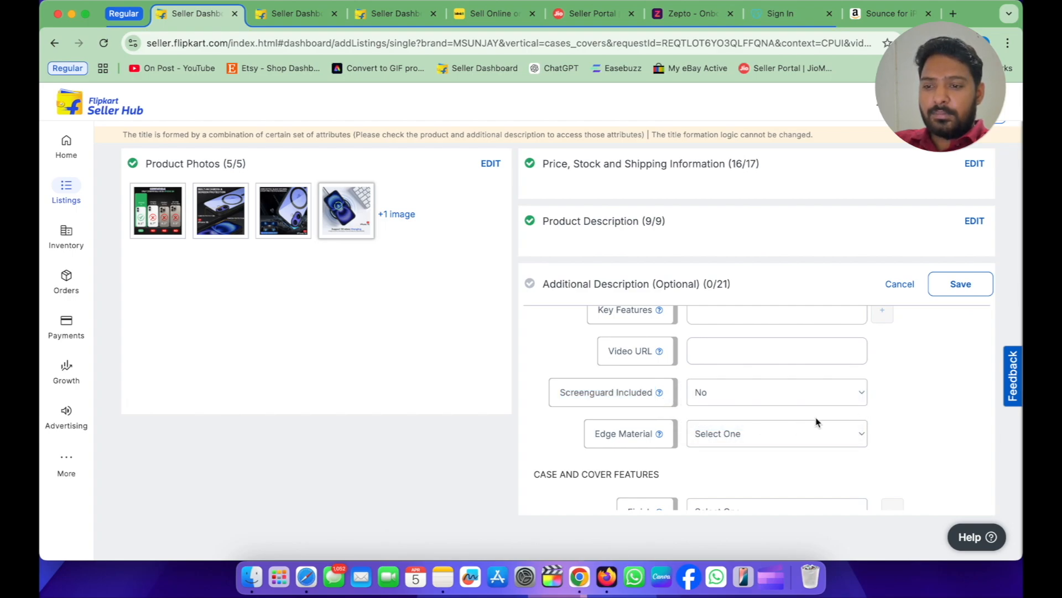
# Step: Set Edge Material to Silicone and the cover's Finish to Matte in the additional description
pyautogui.scroll(-2, 748, 410)
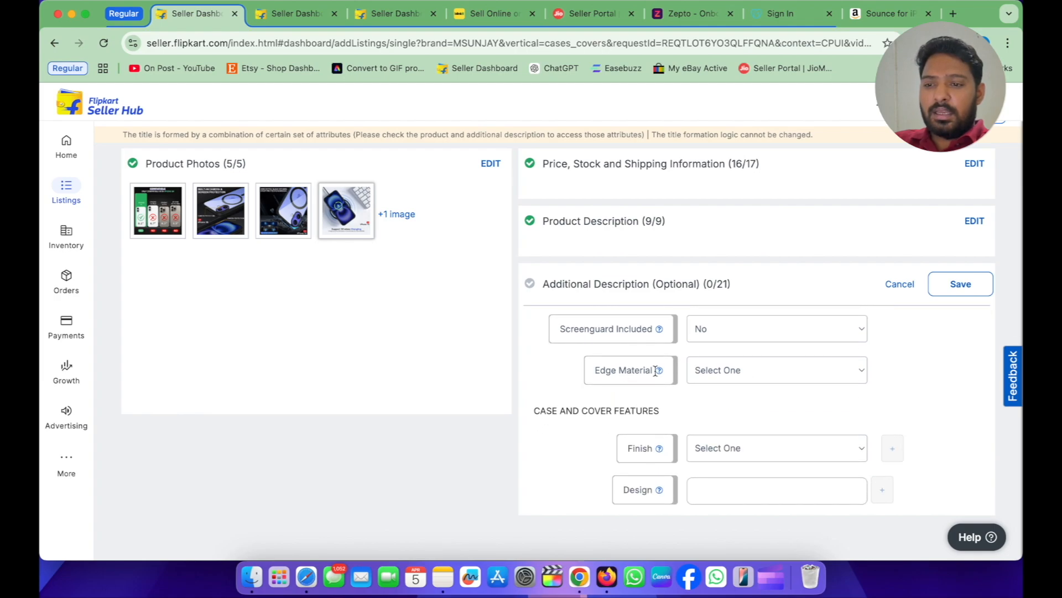
pyautogui.click(724, 378)
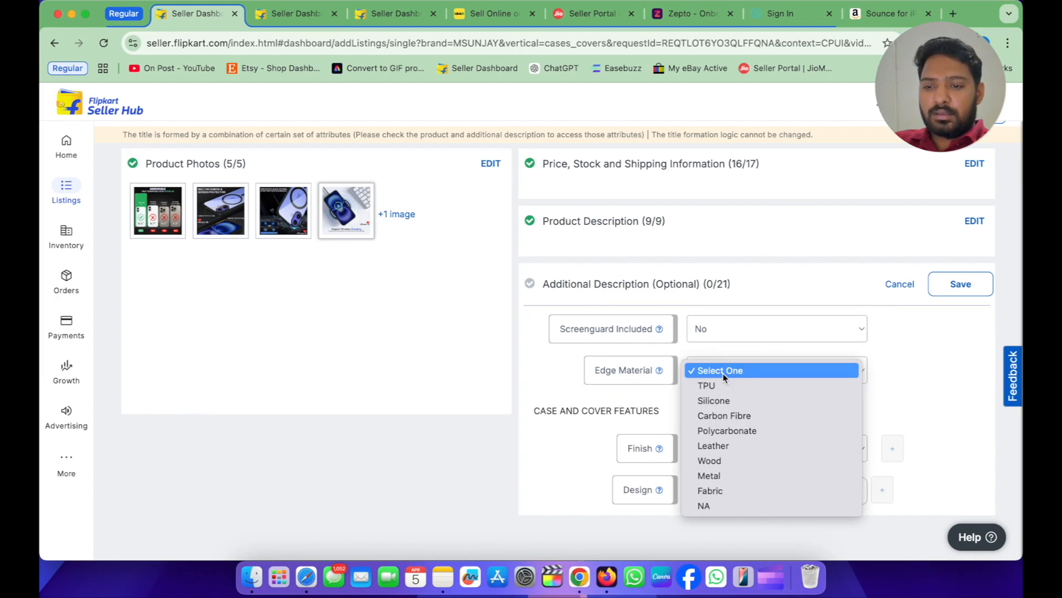
pyautogui.click(736, 399)
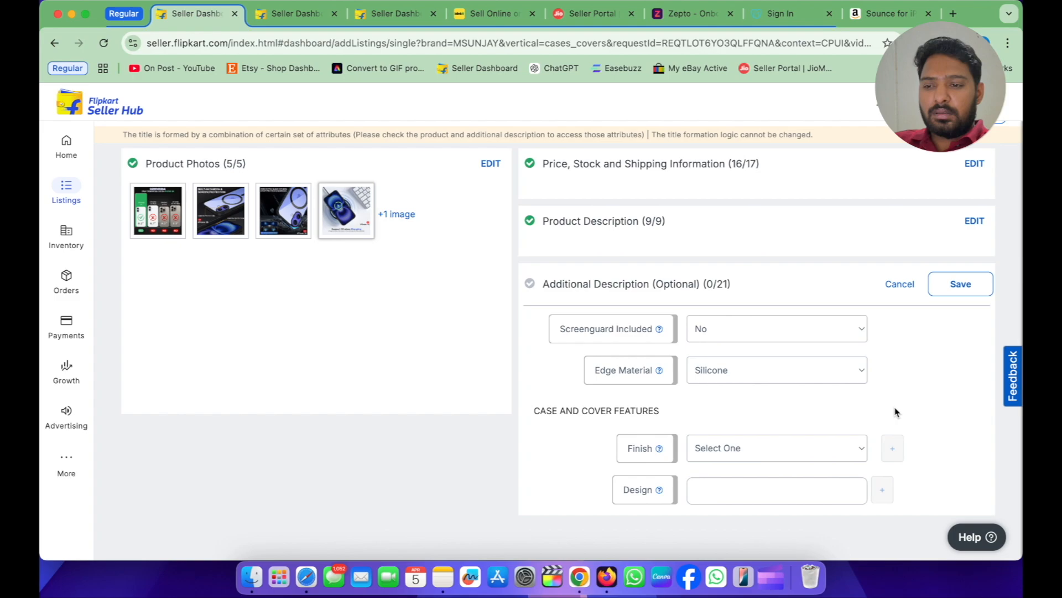
pyautogui.scroll(-2, 894, 410)
pyautogui.click(776, 359)
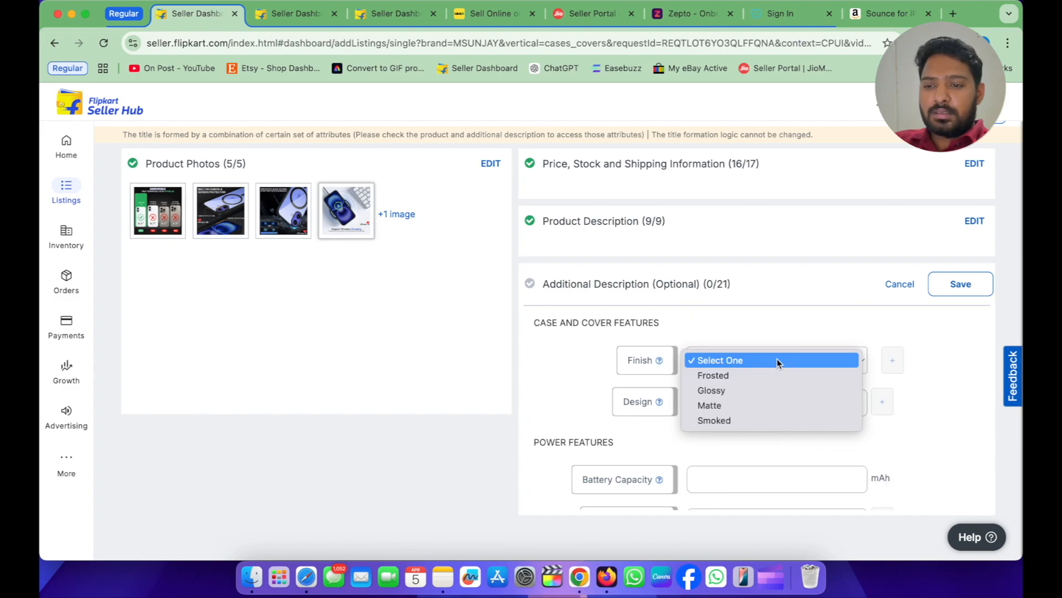
pyautogui.click(761, 404)
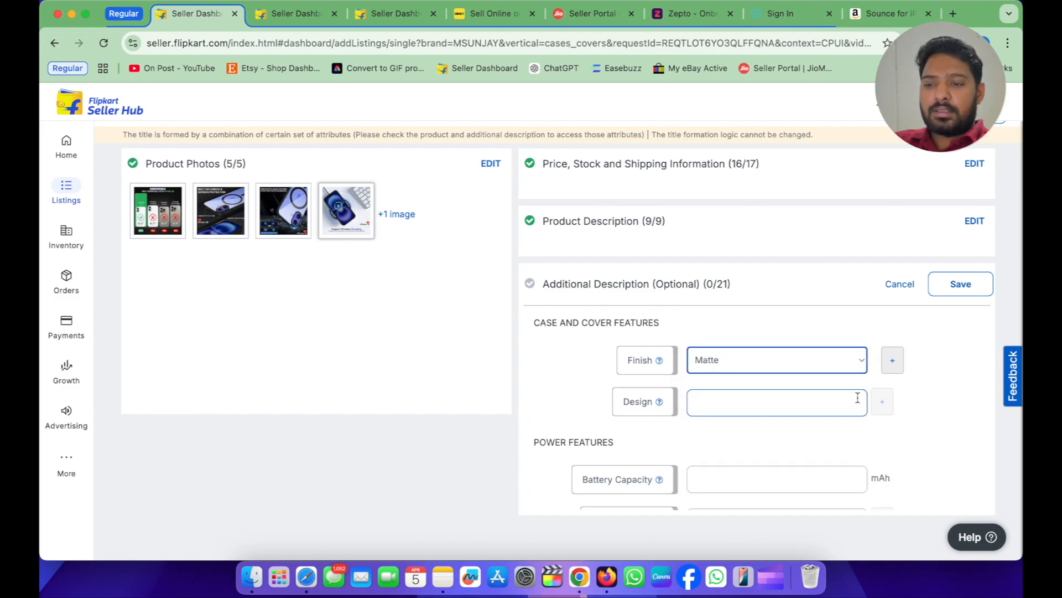
# Step: Enter "Transprante" as the Design under the case and cover features
pyautogui.scroll(-2, 917, 410)
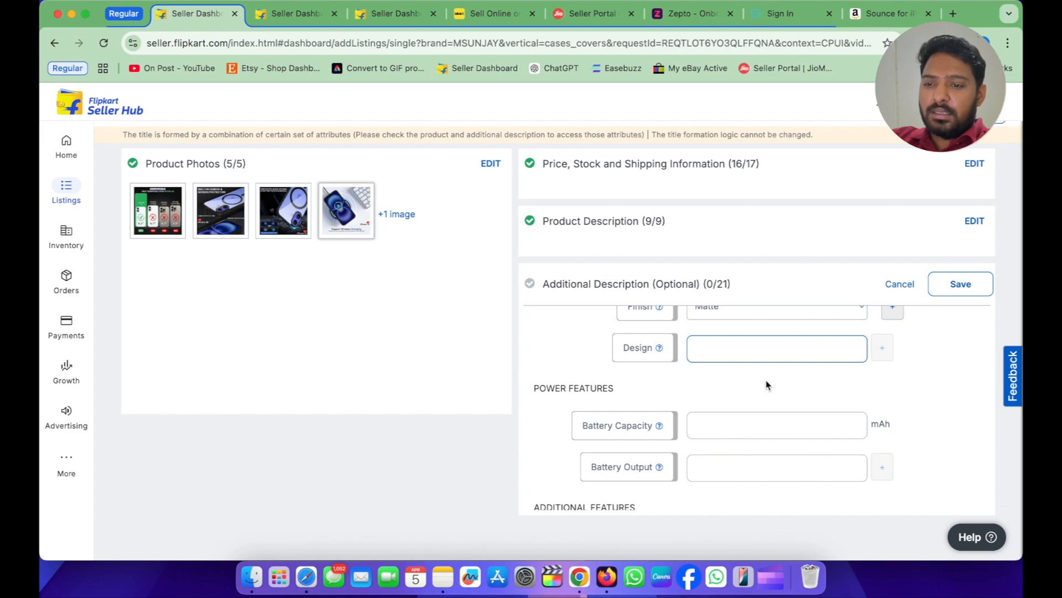
pyautogui.click(731, 349)
pyautogui.write('Simple')
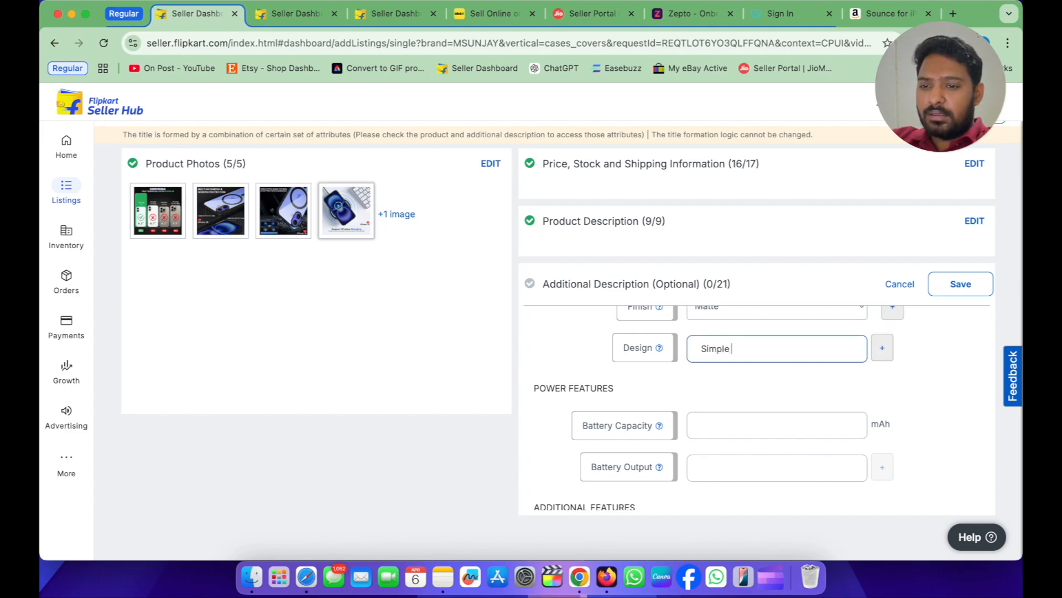
pyautogui.doubleClick(715, 349)
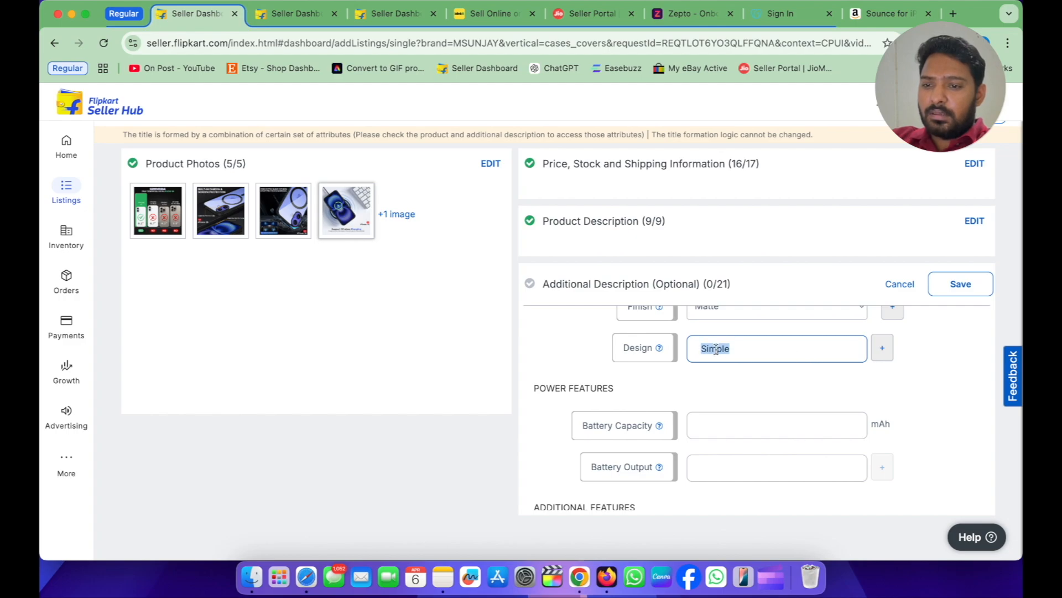
pyautogui.write('Trans')
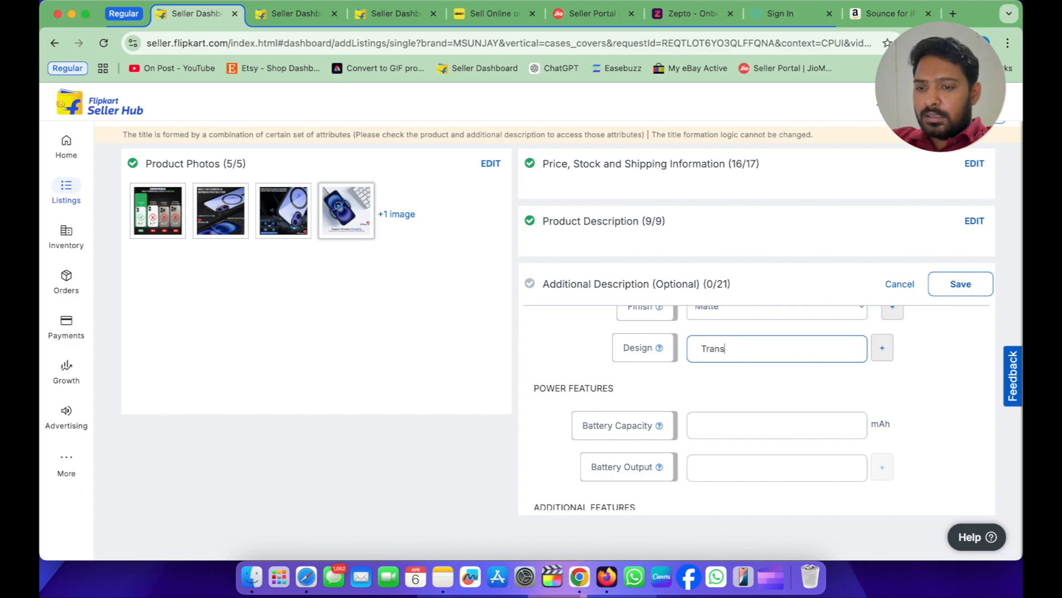
pyautogui.write('prante')
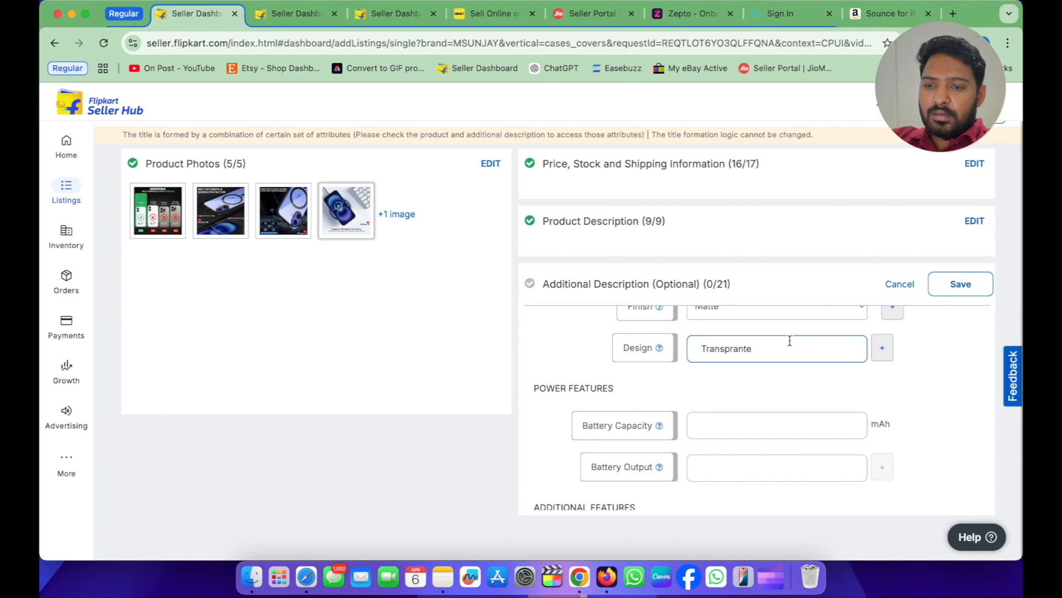
# Step: Save the additional description, leaving the power, additional features and warranty fields blank
pyautogui.scroll(-2, 880, 392)
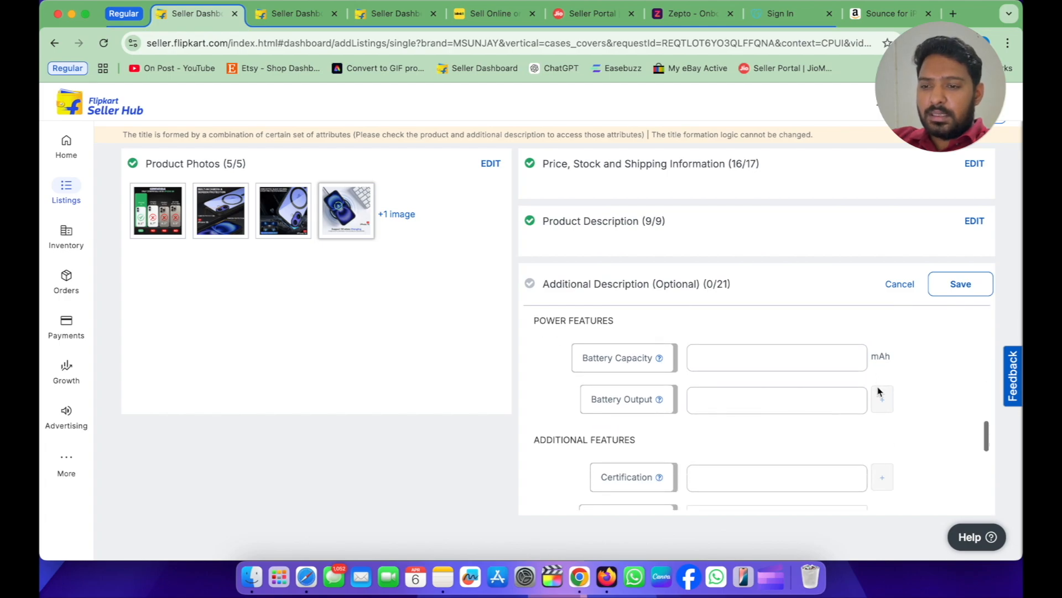
pyautogui.scroll(-3, 775, 423)
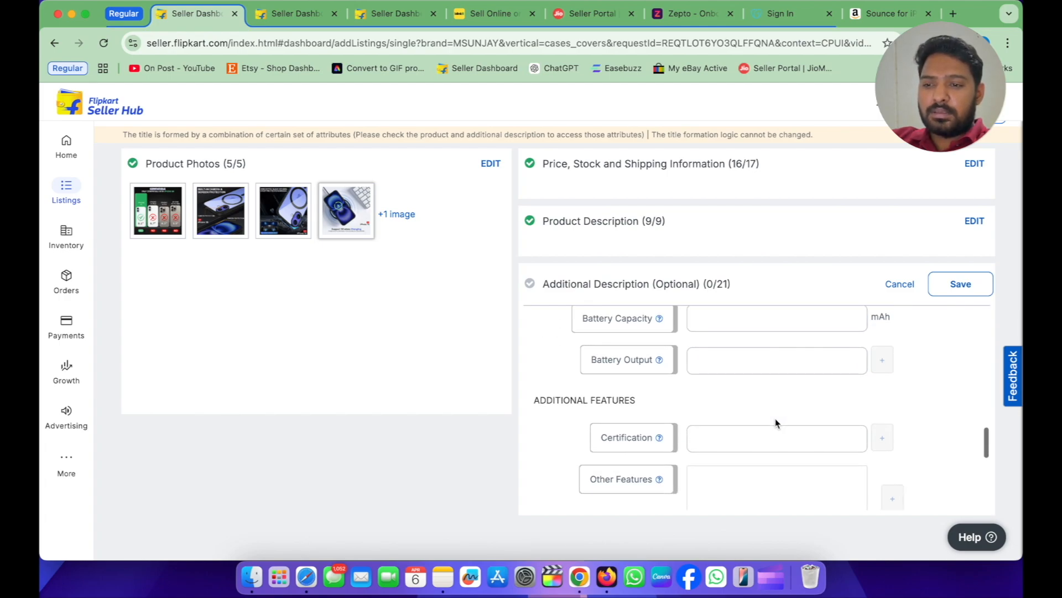
pyautogui.scroll(-1, 775, 418)
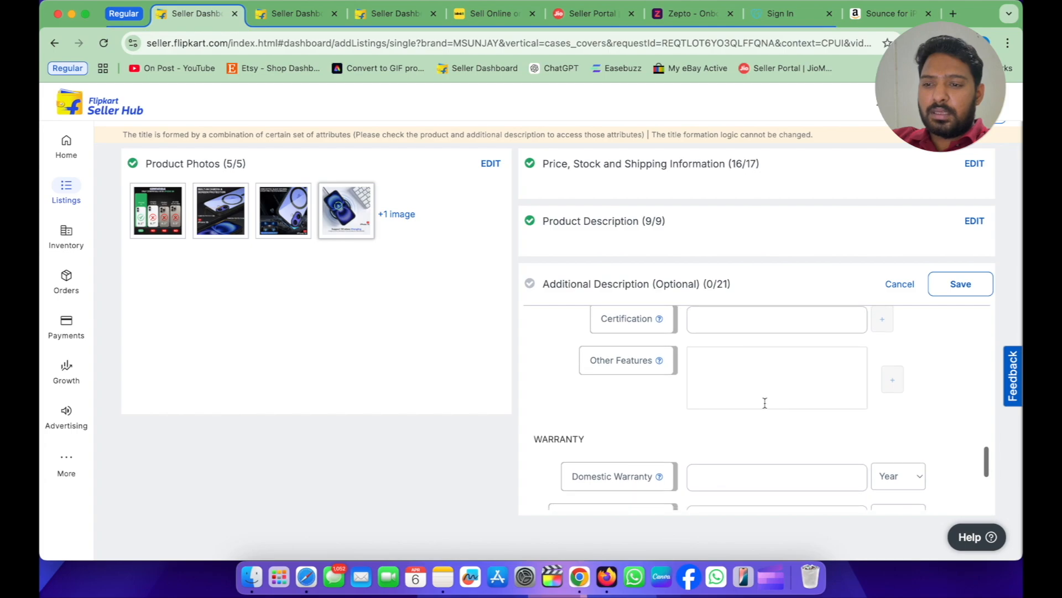
pyautogui.scroll(-4, 728, 387)
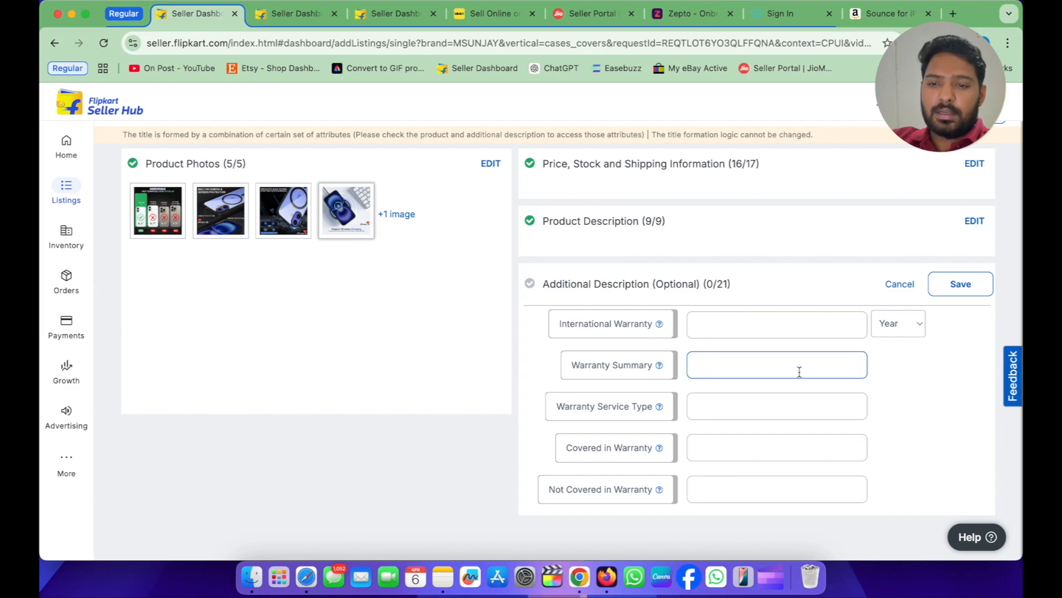
pyautogui.scroll(10, 798, 370)
pyautogui.click(969, 291)
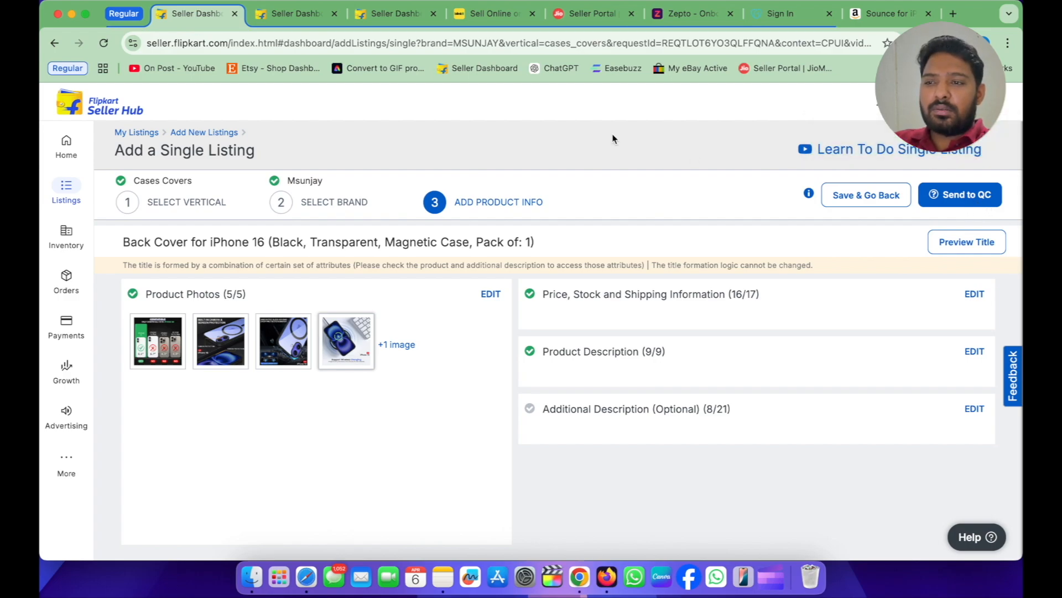
# Step: Check the QC status of the Cases_covers listing with SKU MSJ-IP-16-B among the listings in progress, and minimize the browser window
pyautogui.click(297, 14)
pyautogui.doubleClick(391, 381)
pyautogui.tripleClick(390, 381)
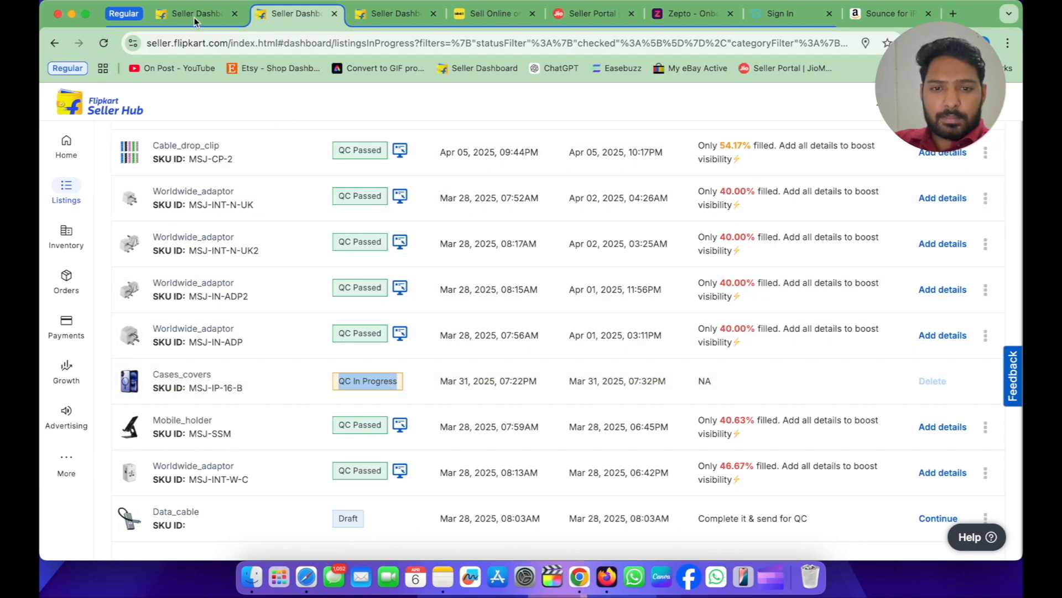
pyautogui.click(72, 16)
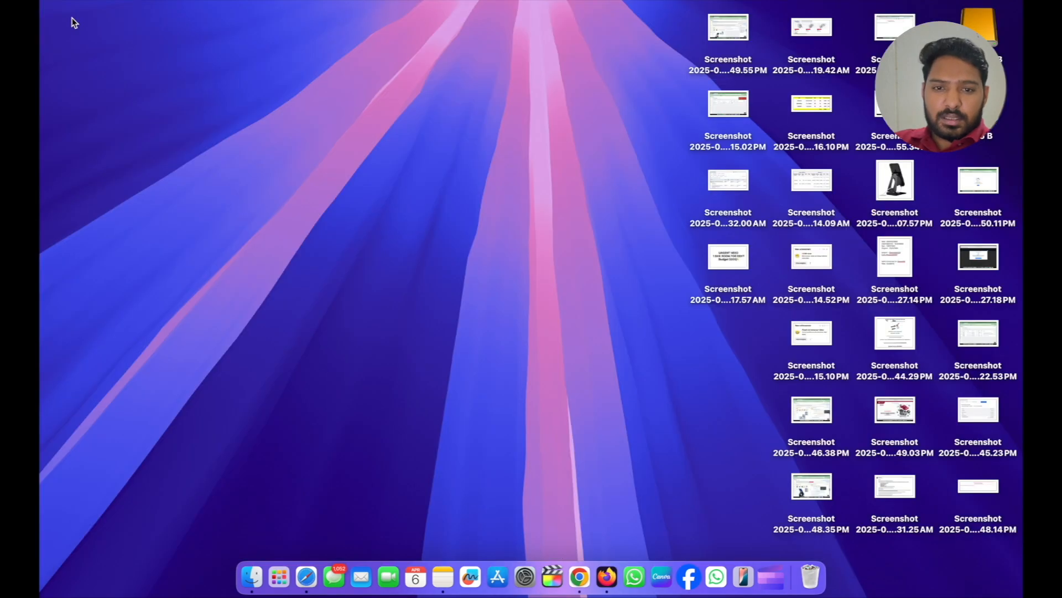